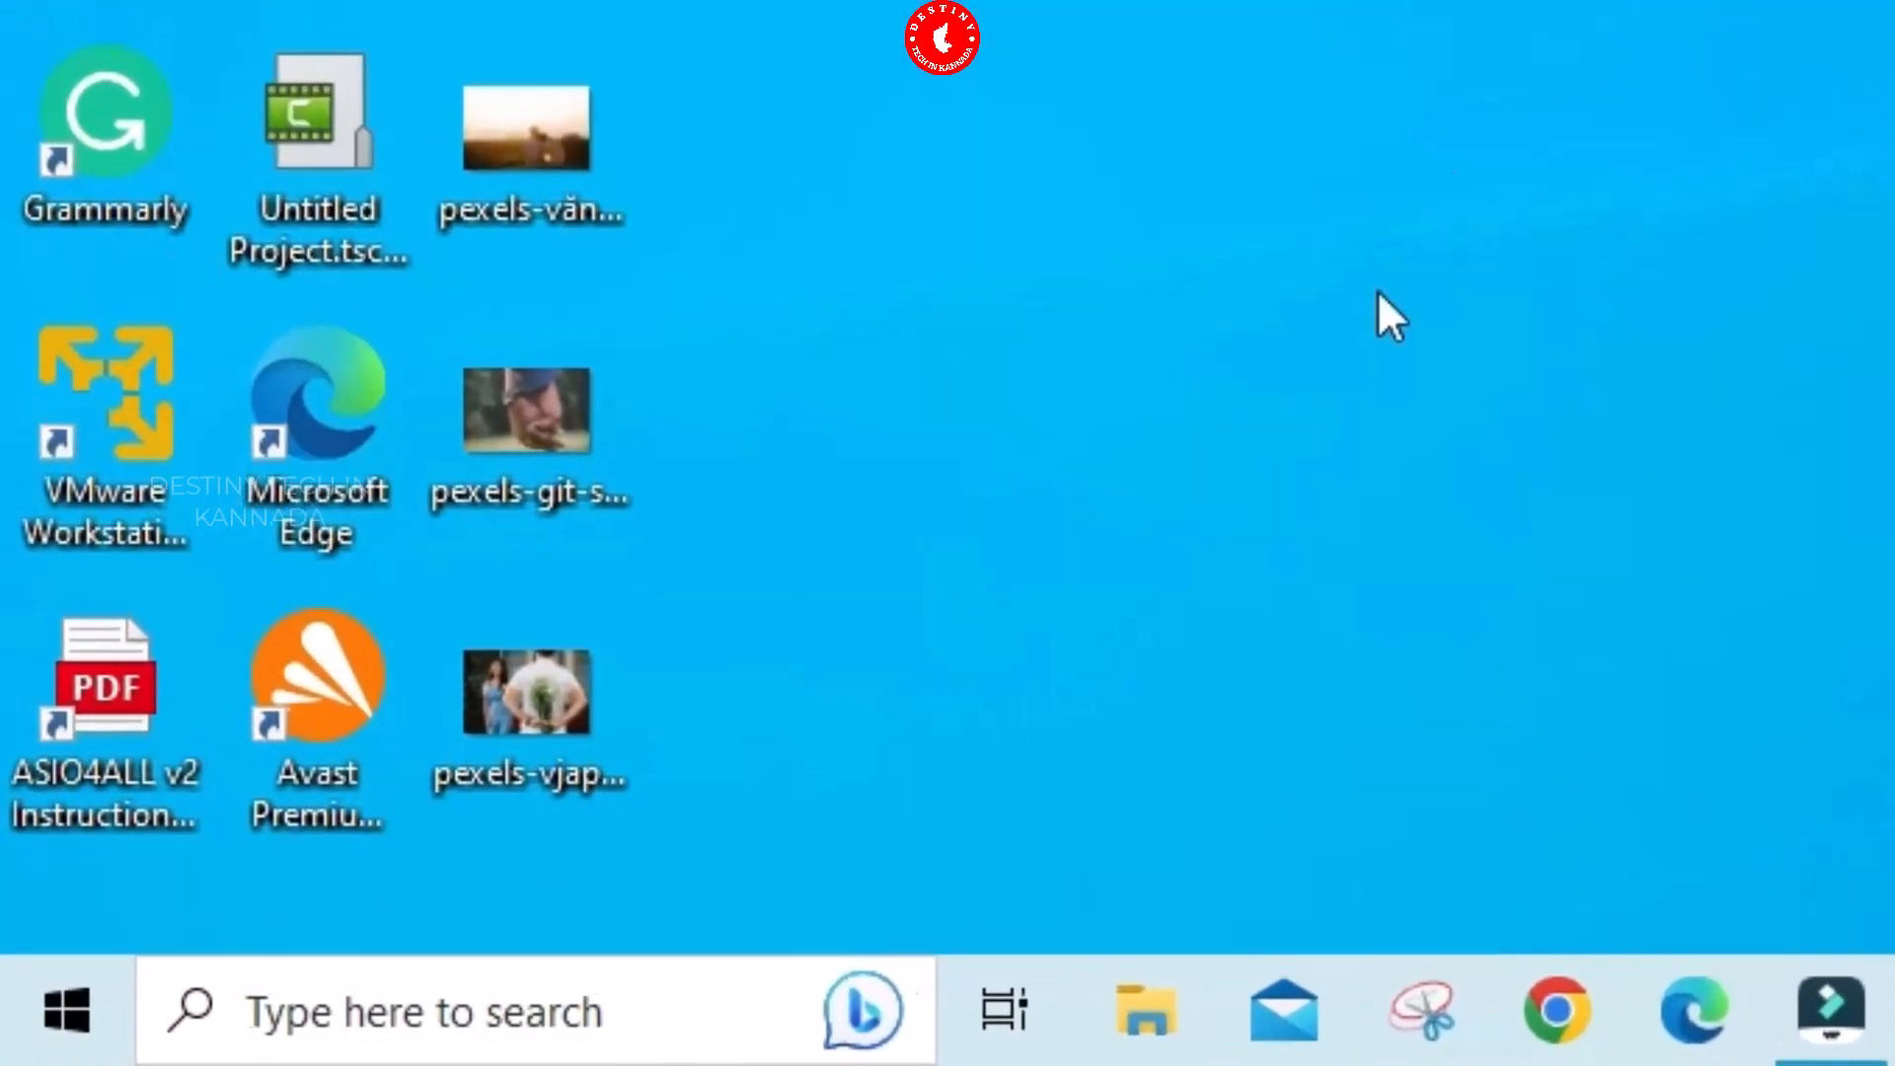
Search Windows for msconfig, open System Configuration and go from its startup section to Task Manager's startup list.
click(761, 968)
text(m)
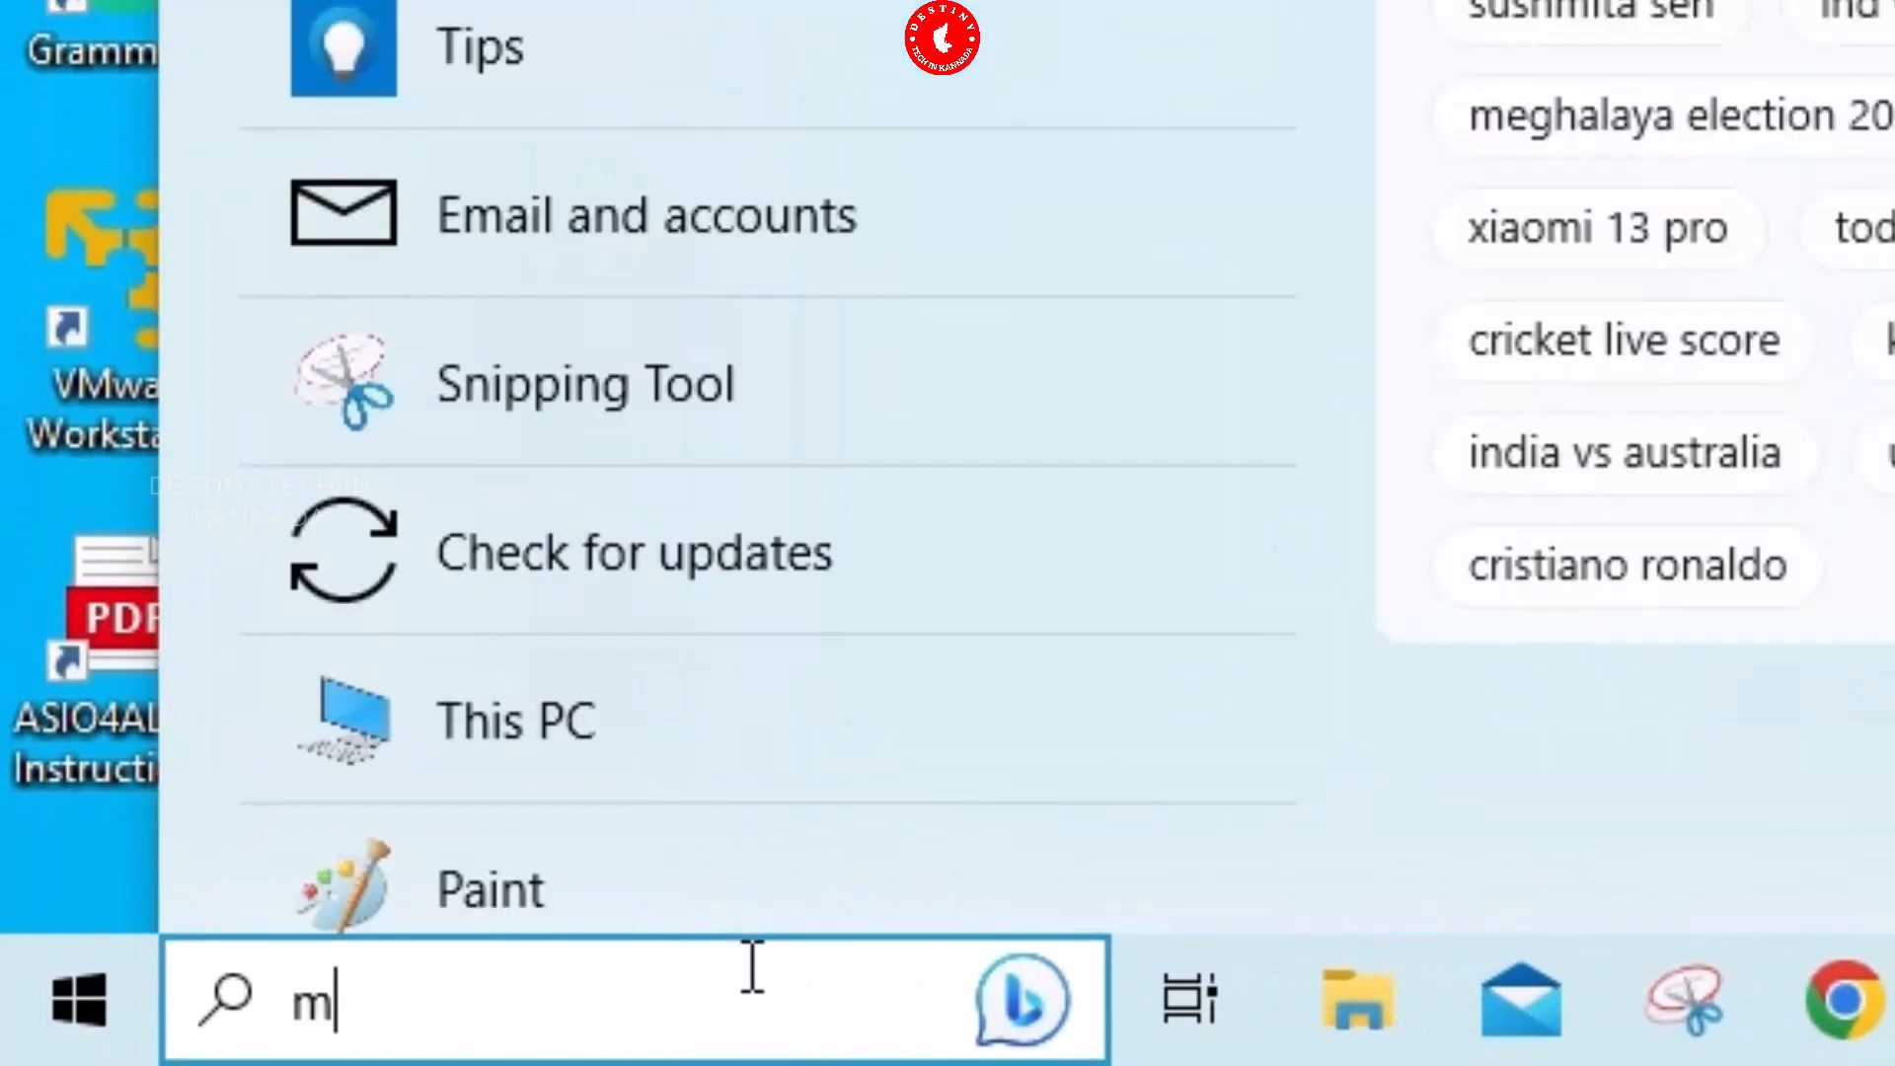
text(sc)
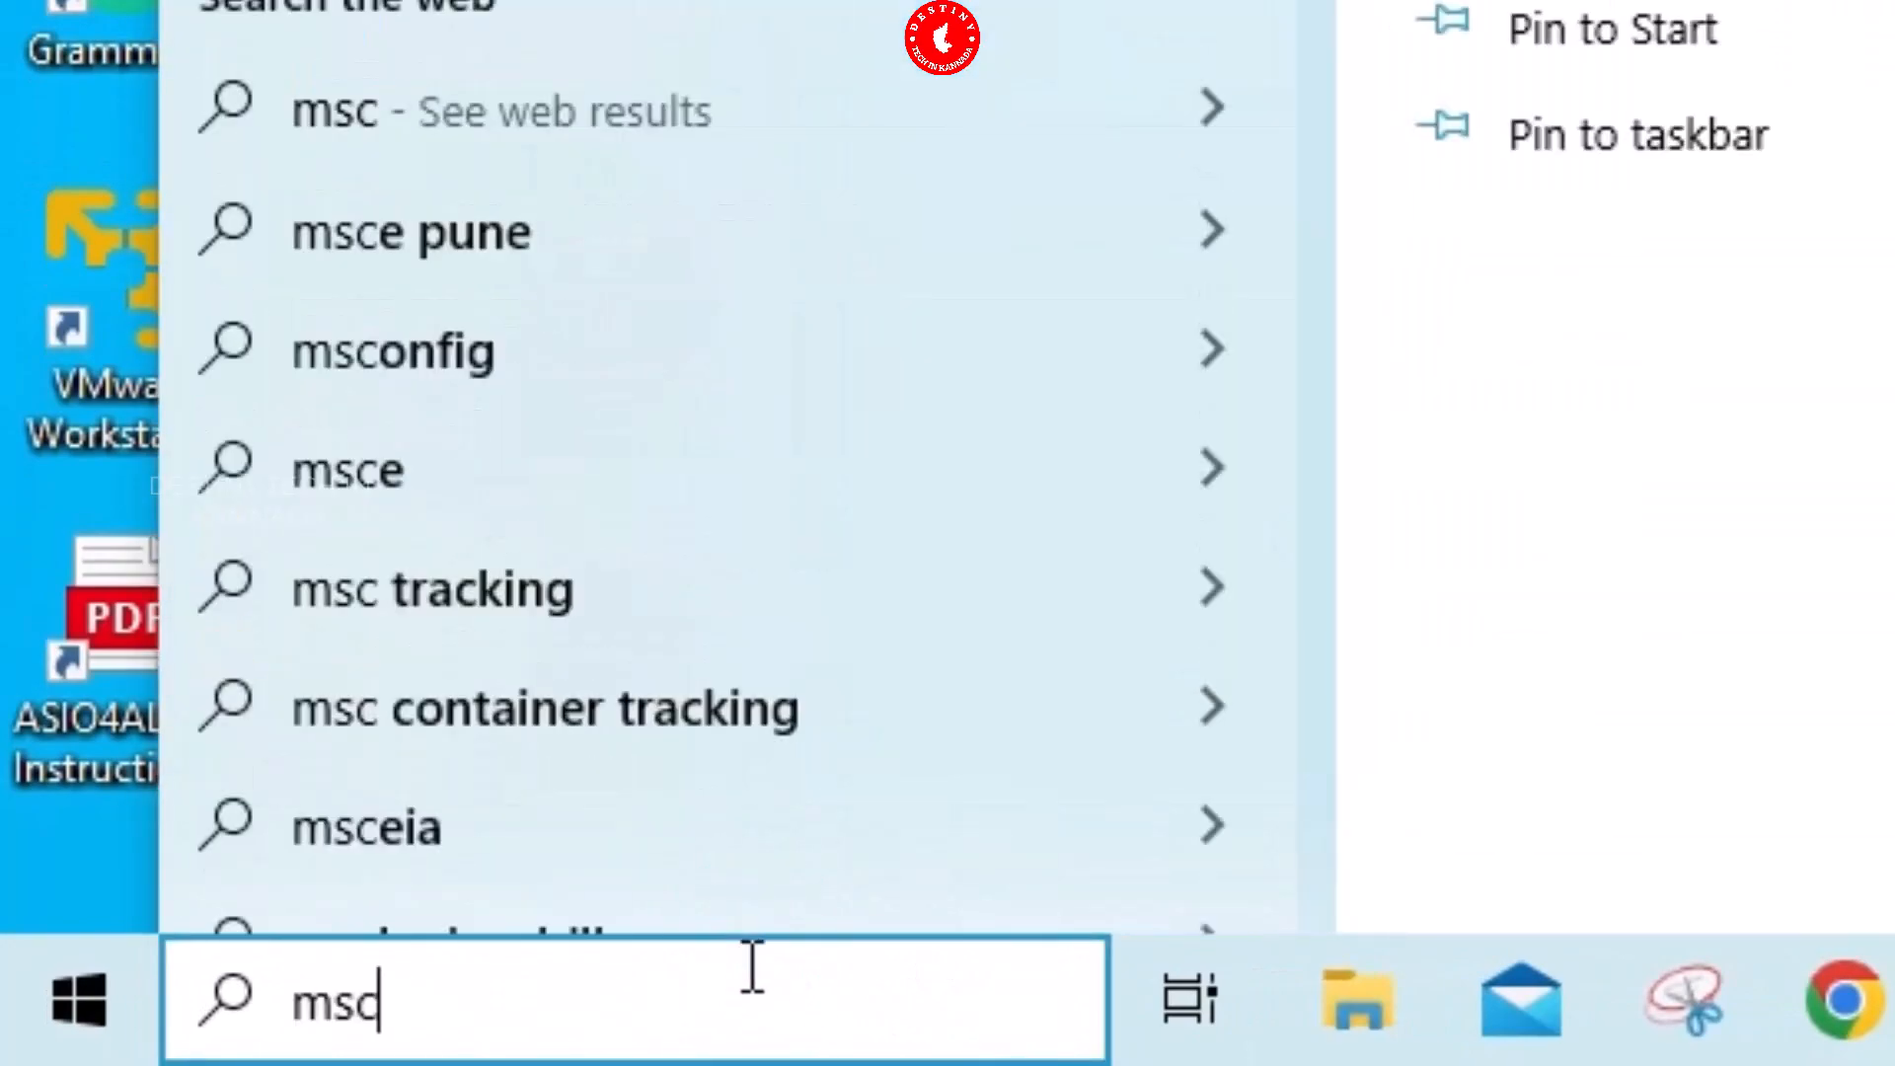
text(onfi)
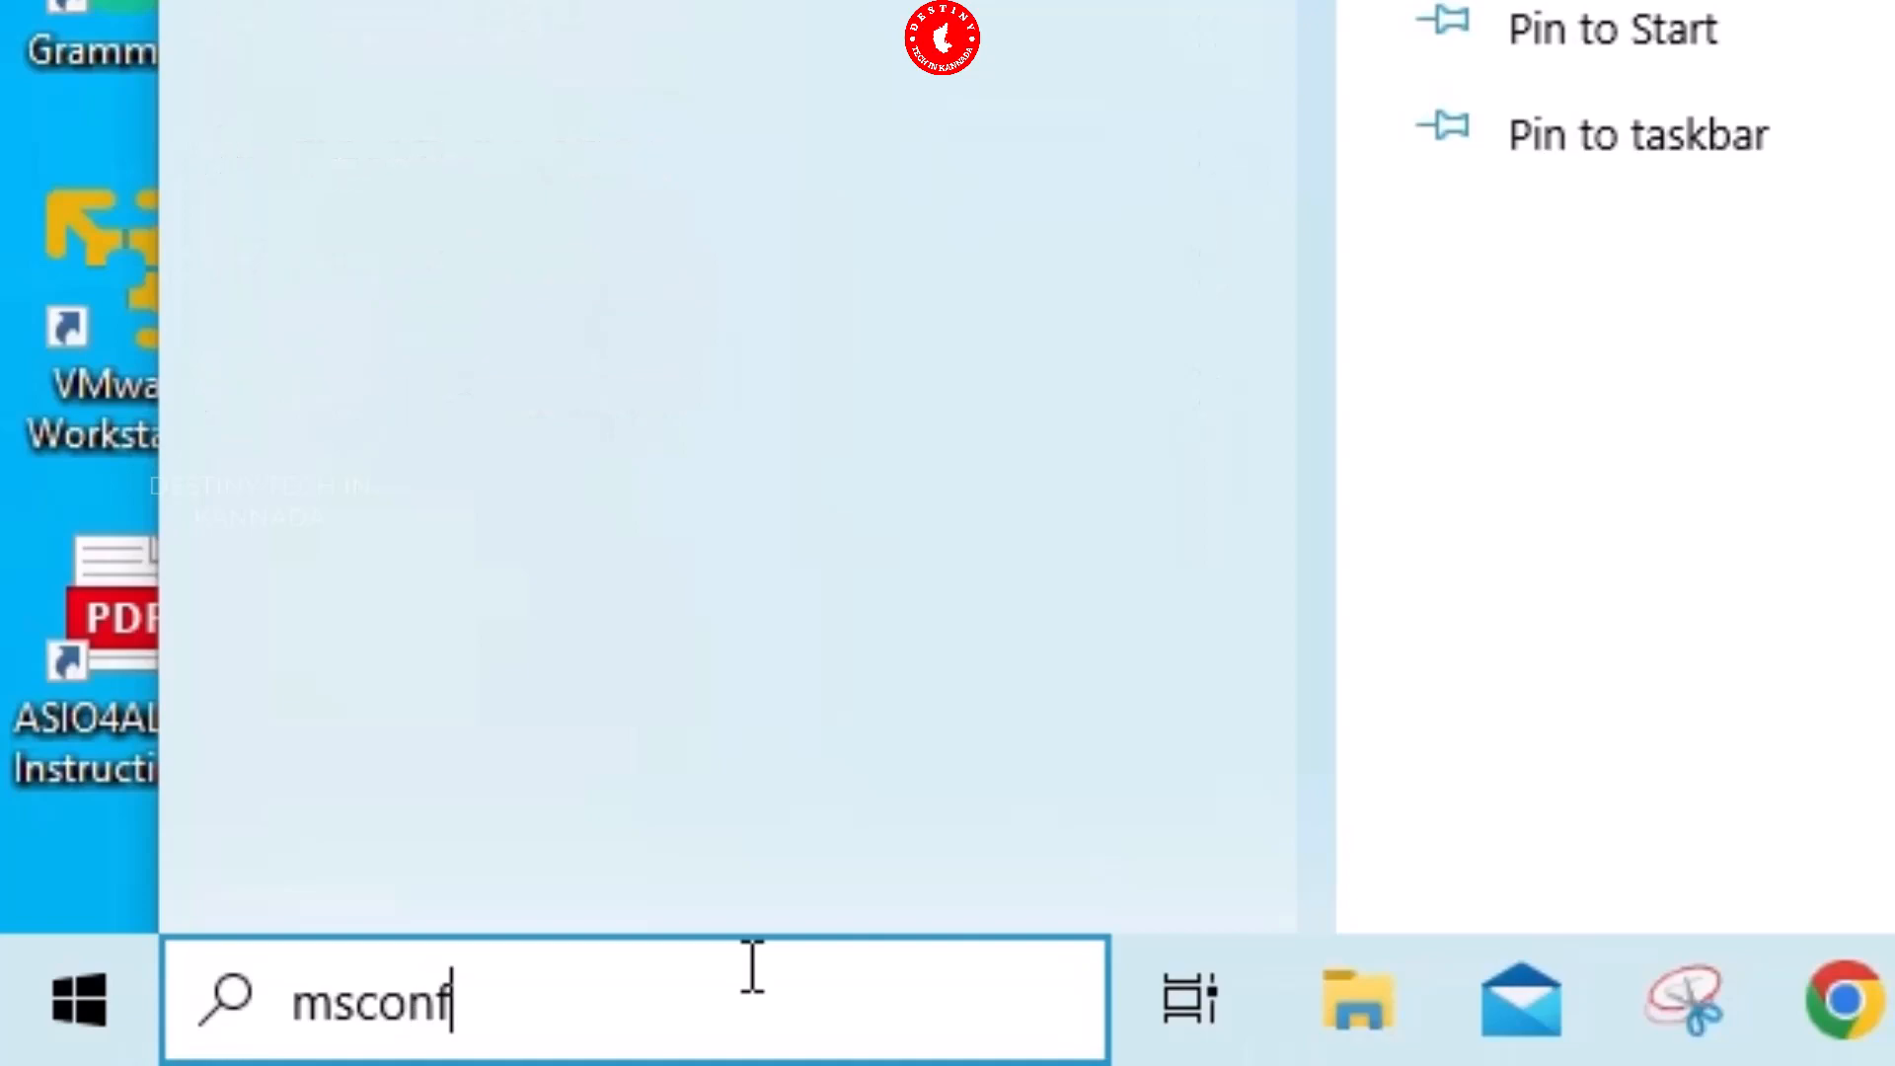
text(g)
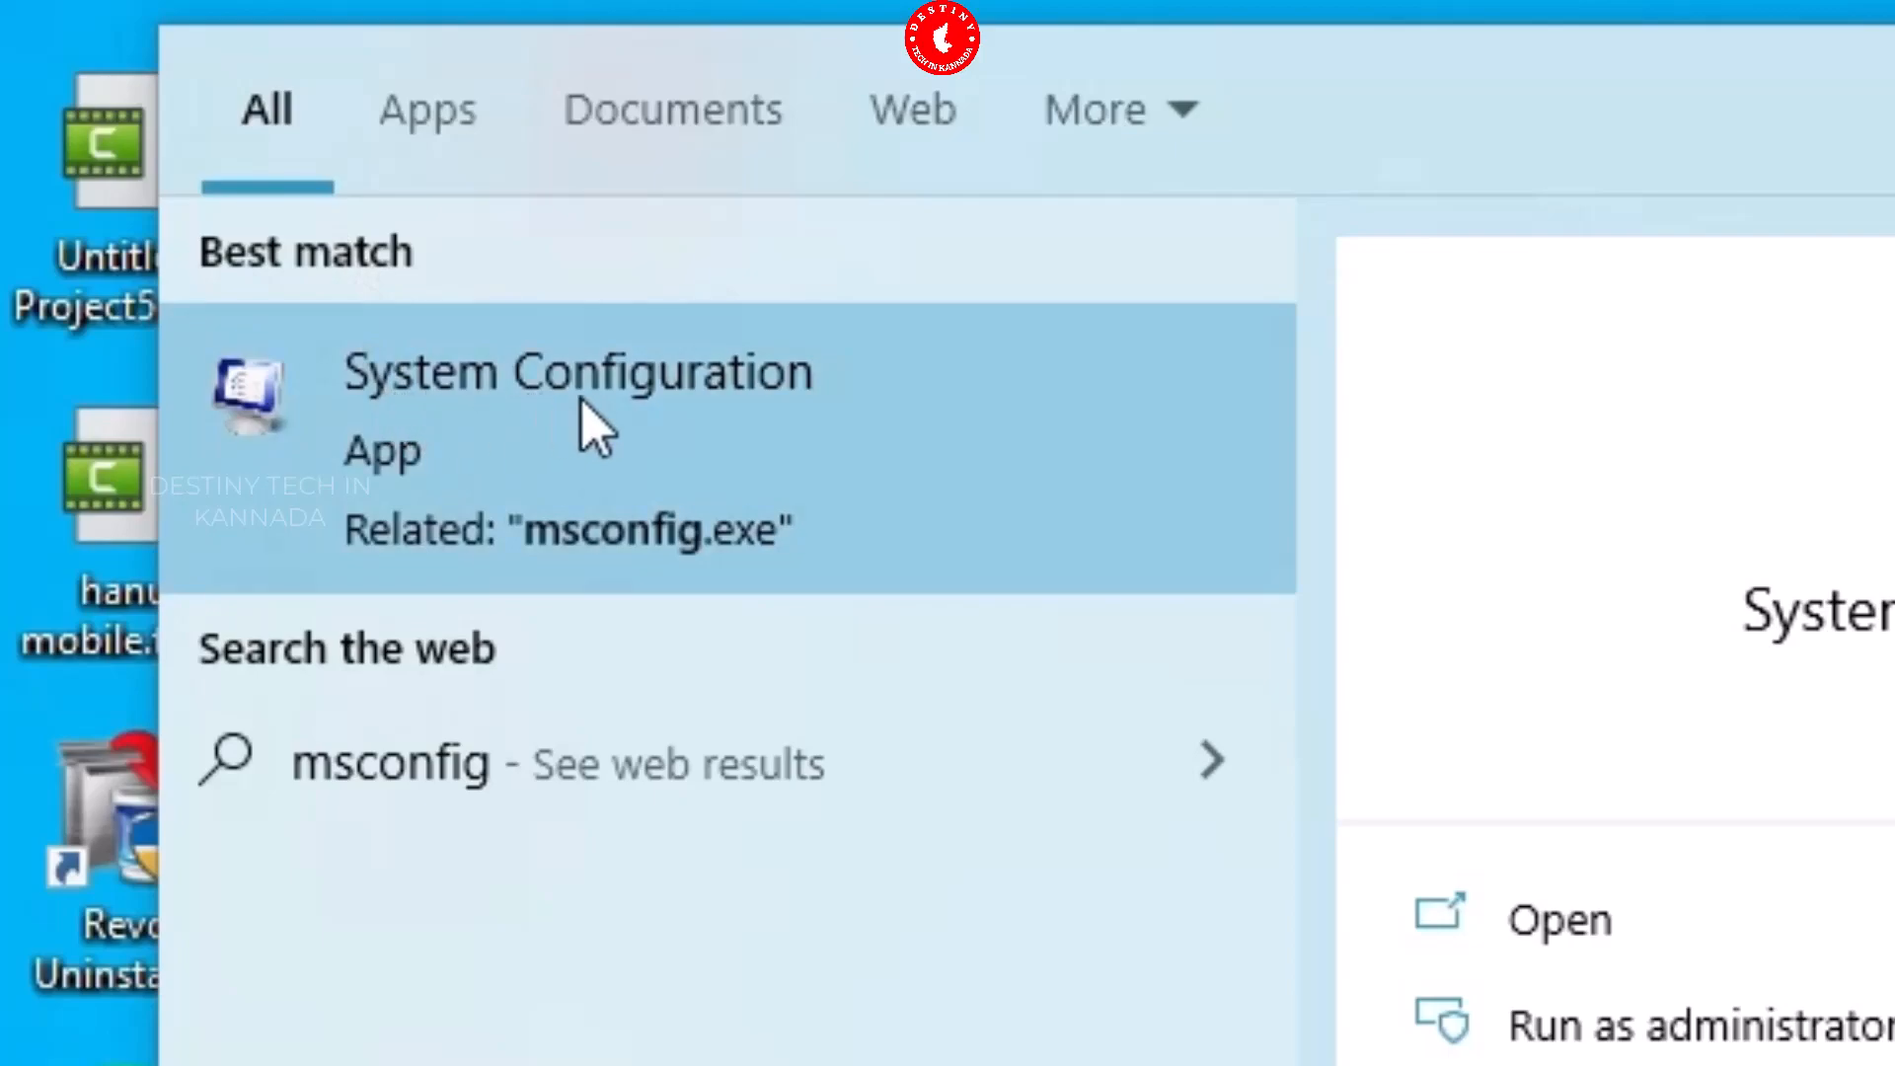
click(593, 430)
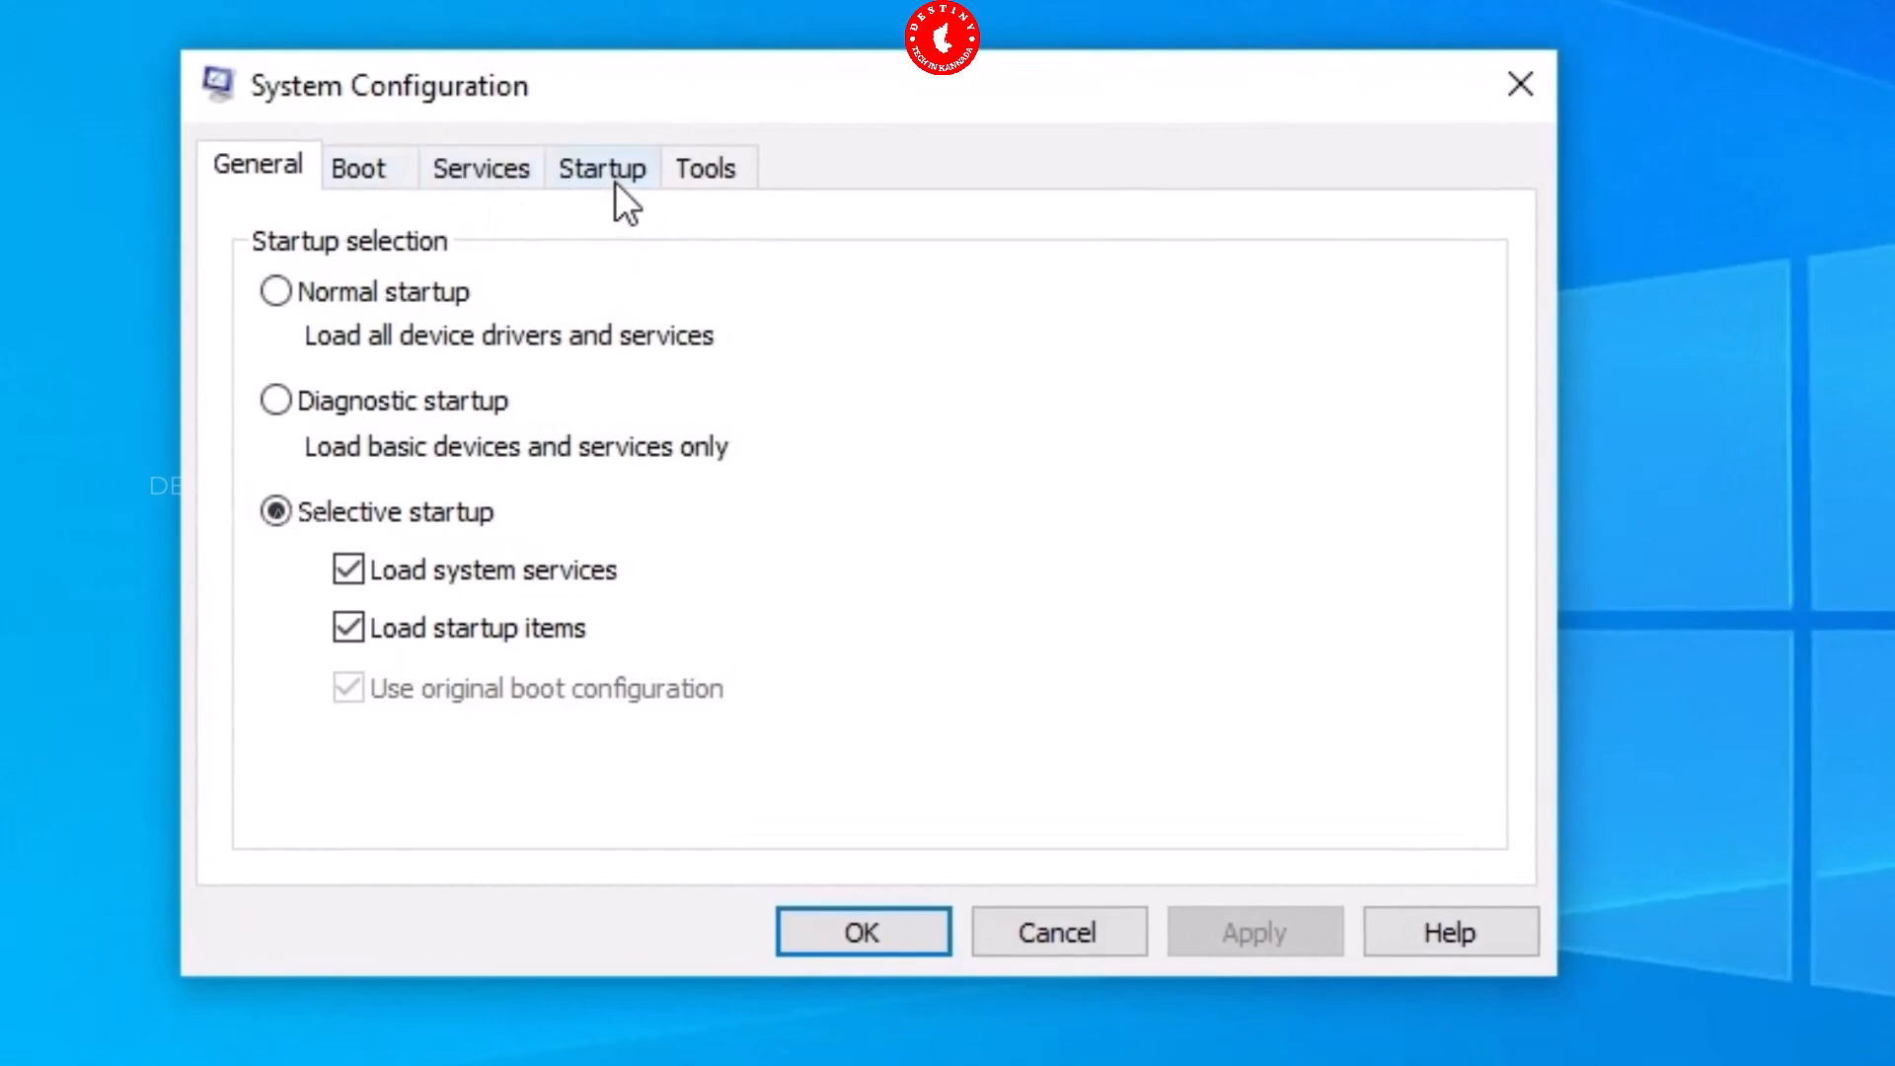
click(614, 173)
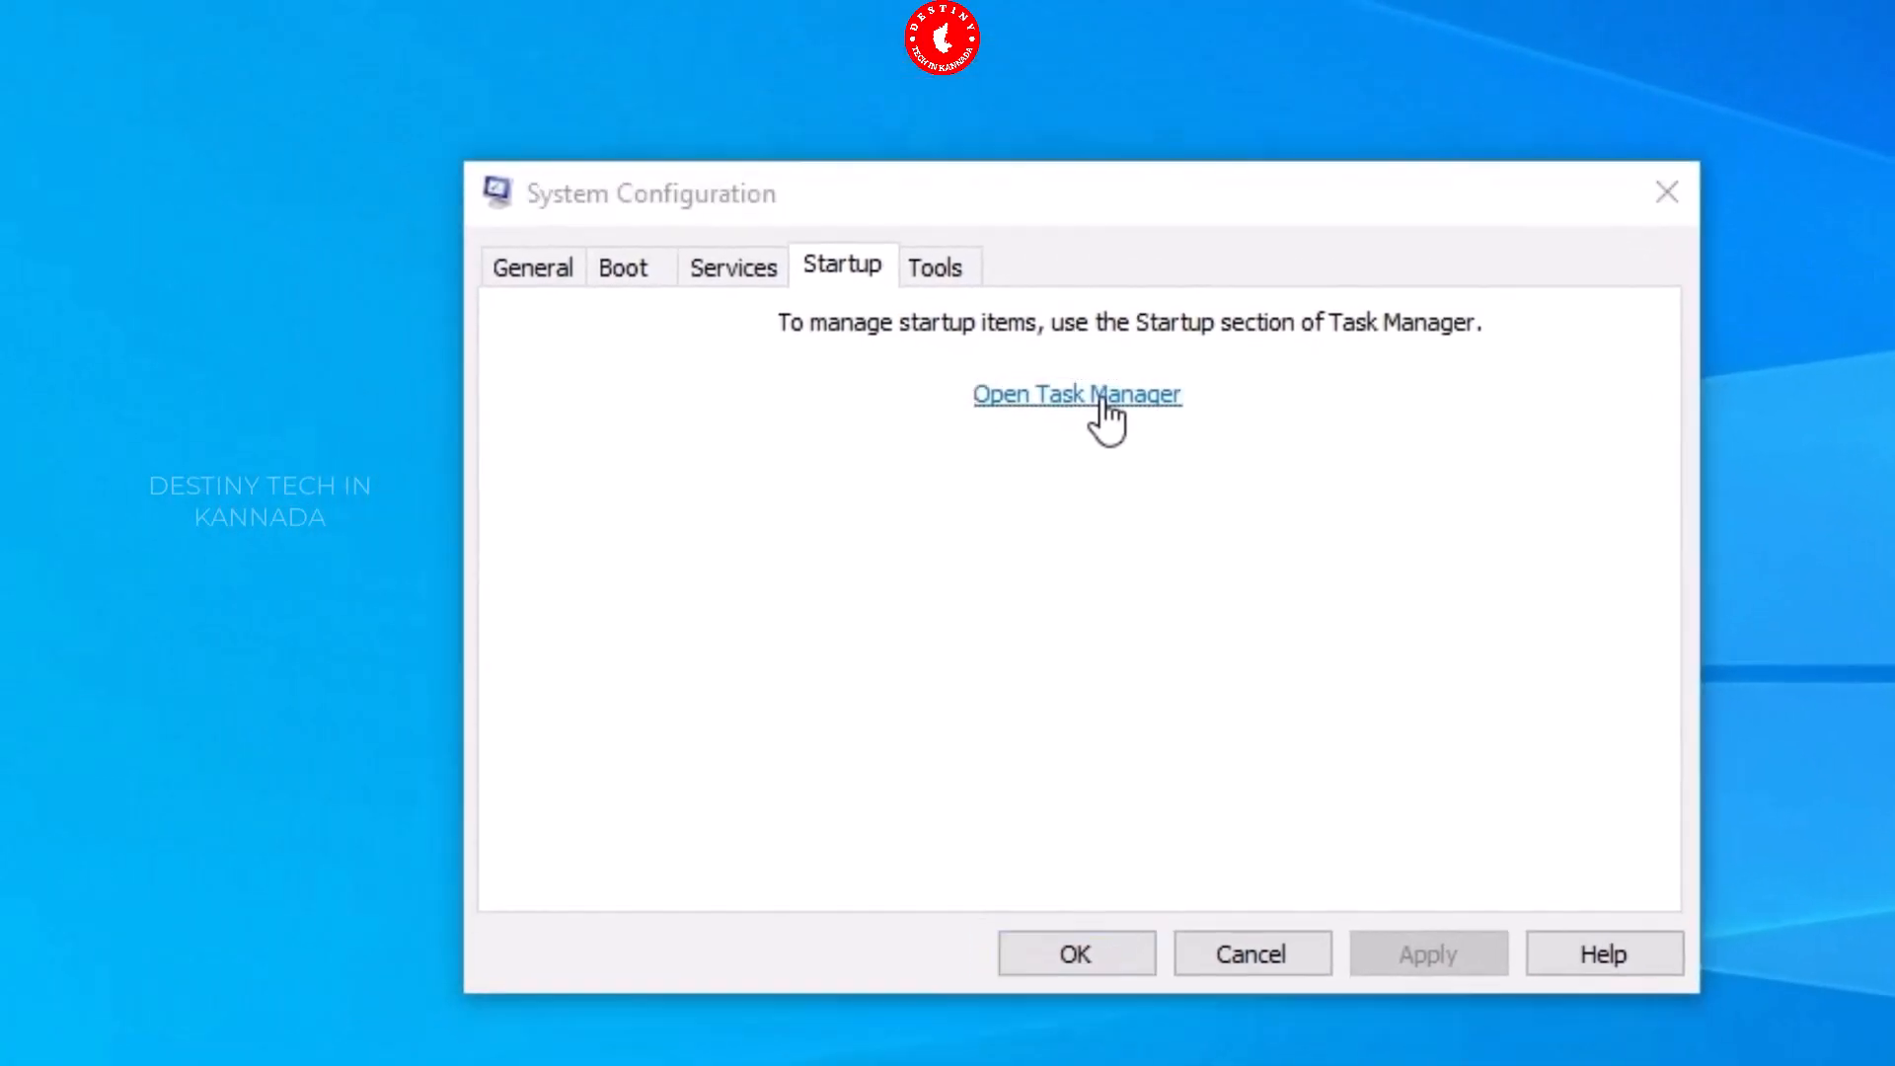
click(893, 314)
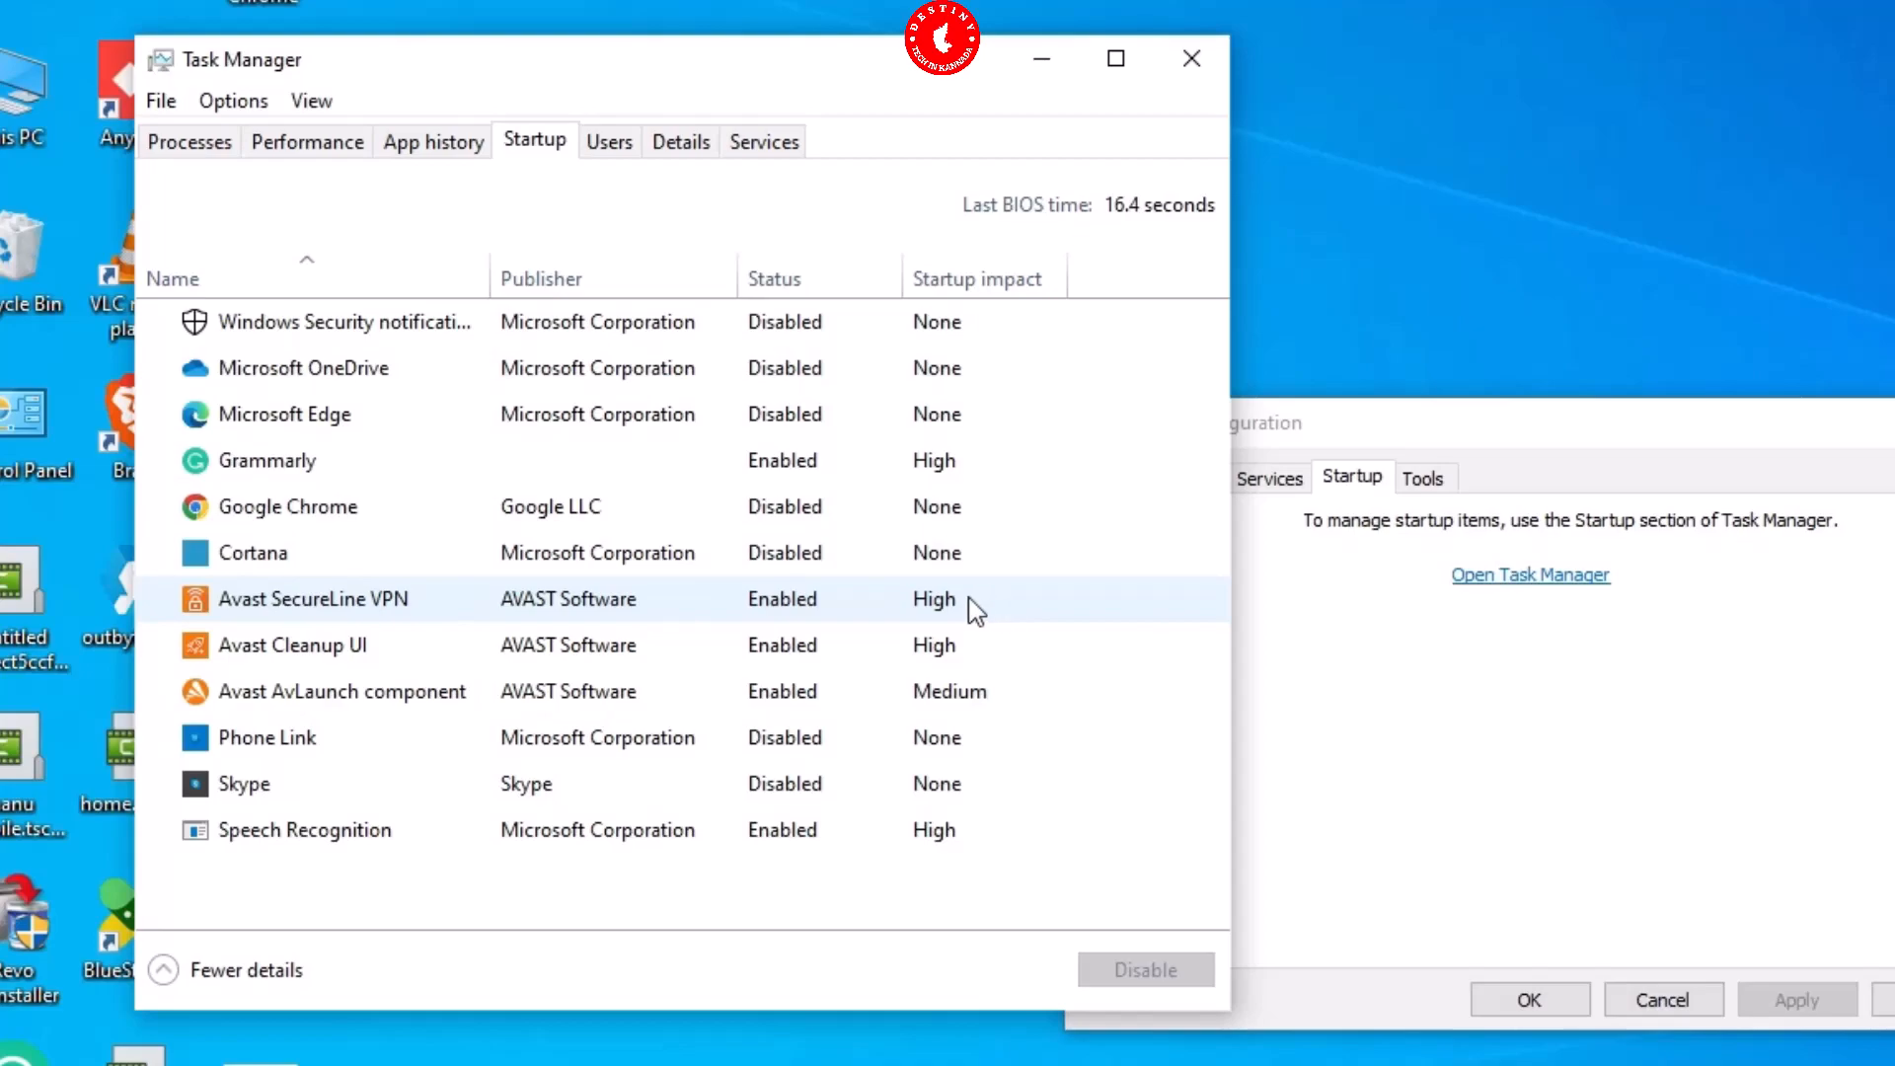
Disable Avast SecureLine VPN, Grammarly, Speech Recognition and Avast Cleanup UI at startup, then close Task Manager and System Configuration.
click(946, 608)
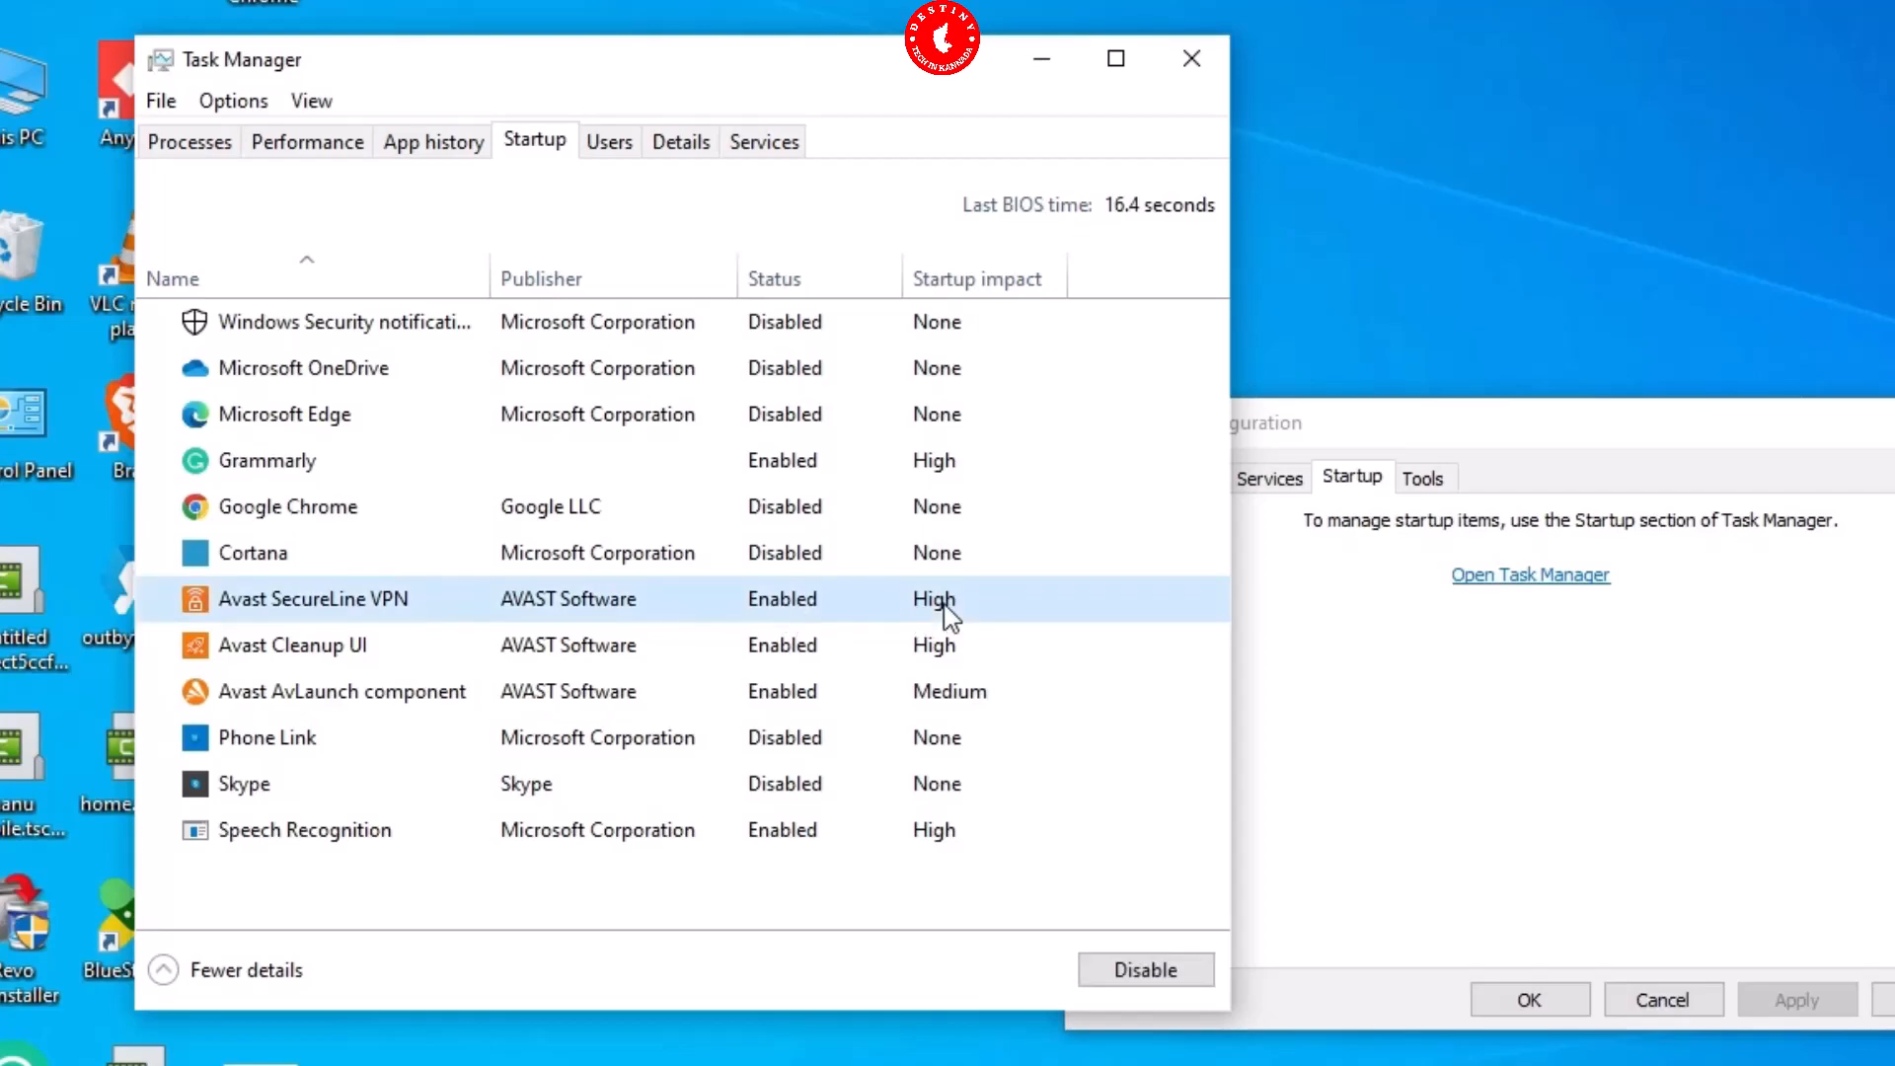
click(1163, 974)
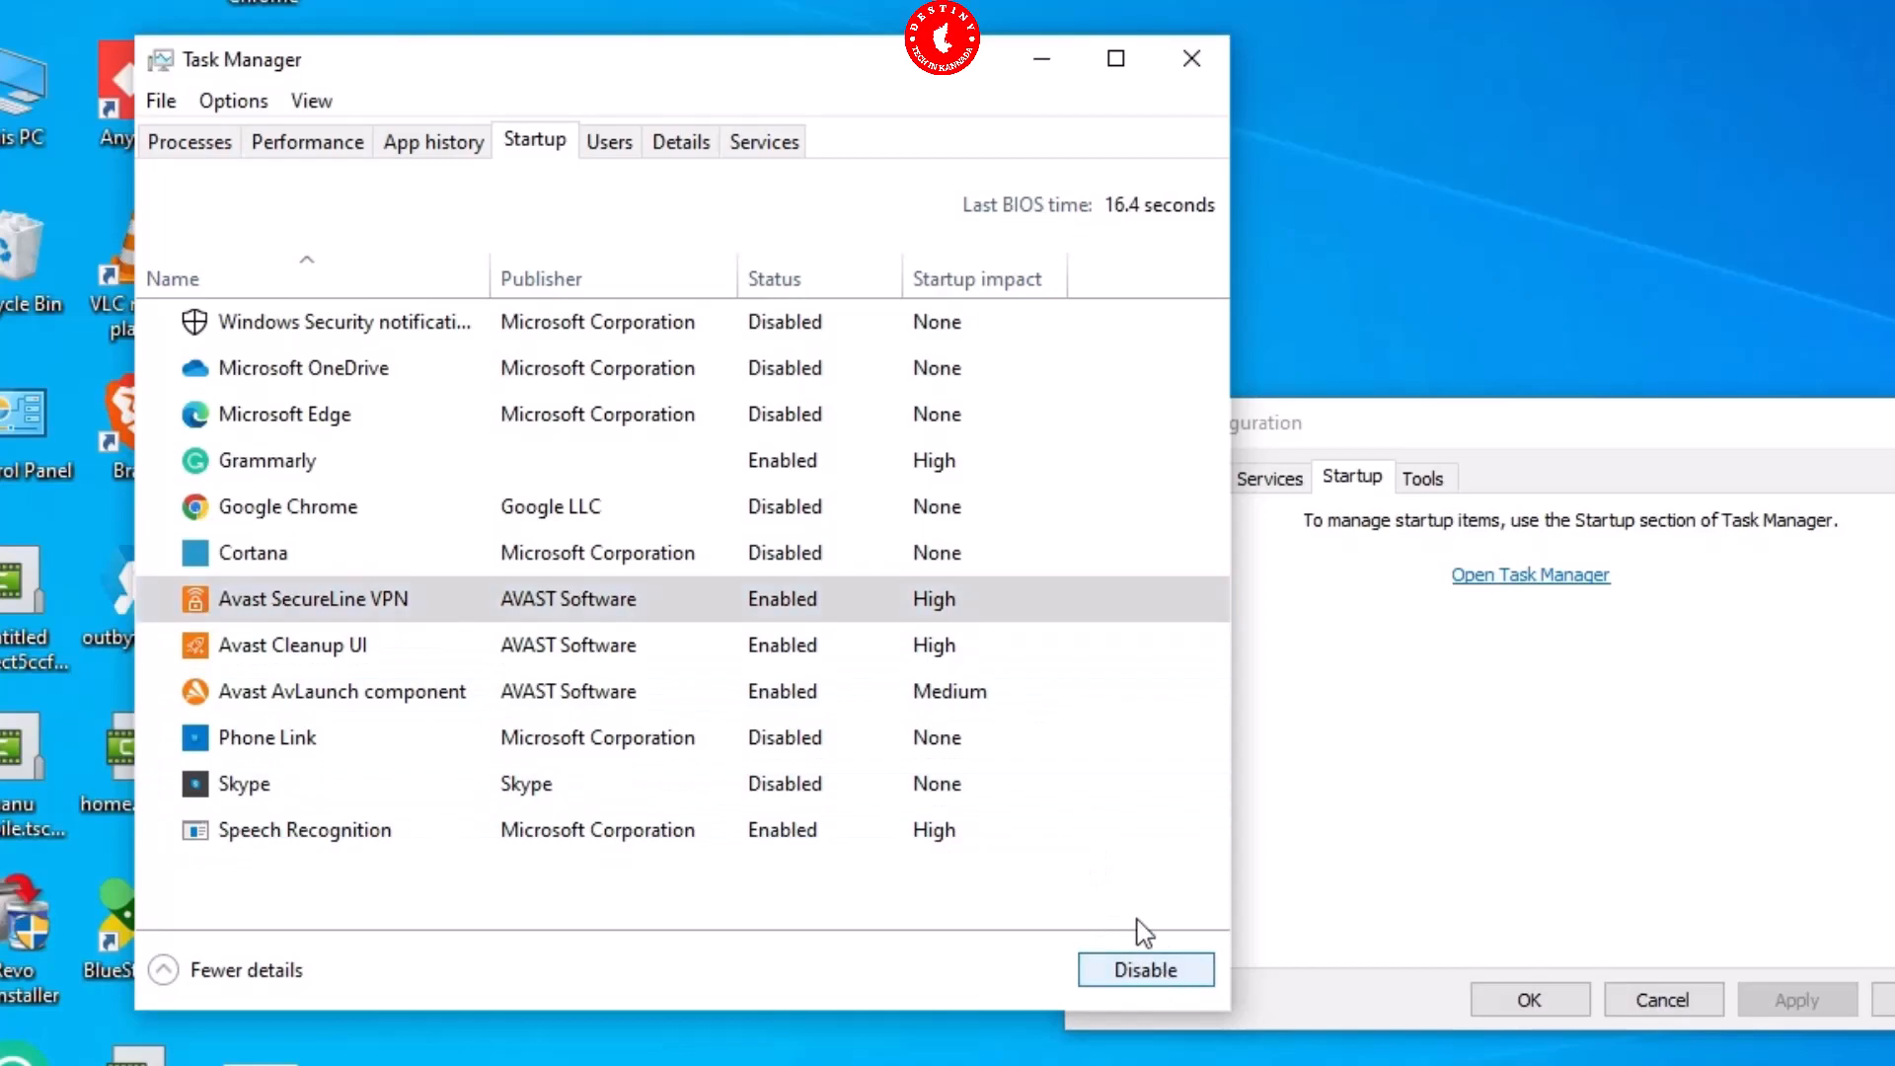
click(790, 461)
click(1128, 975)
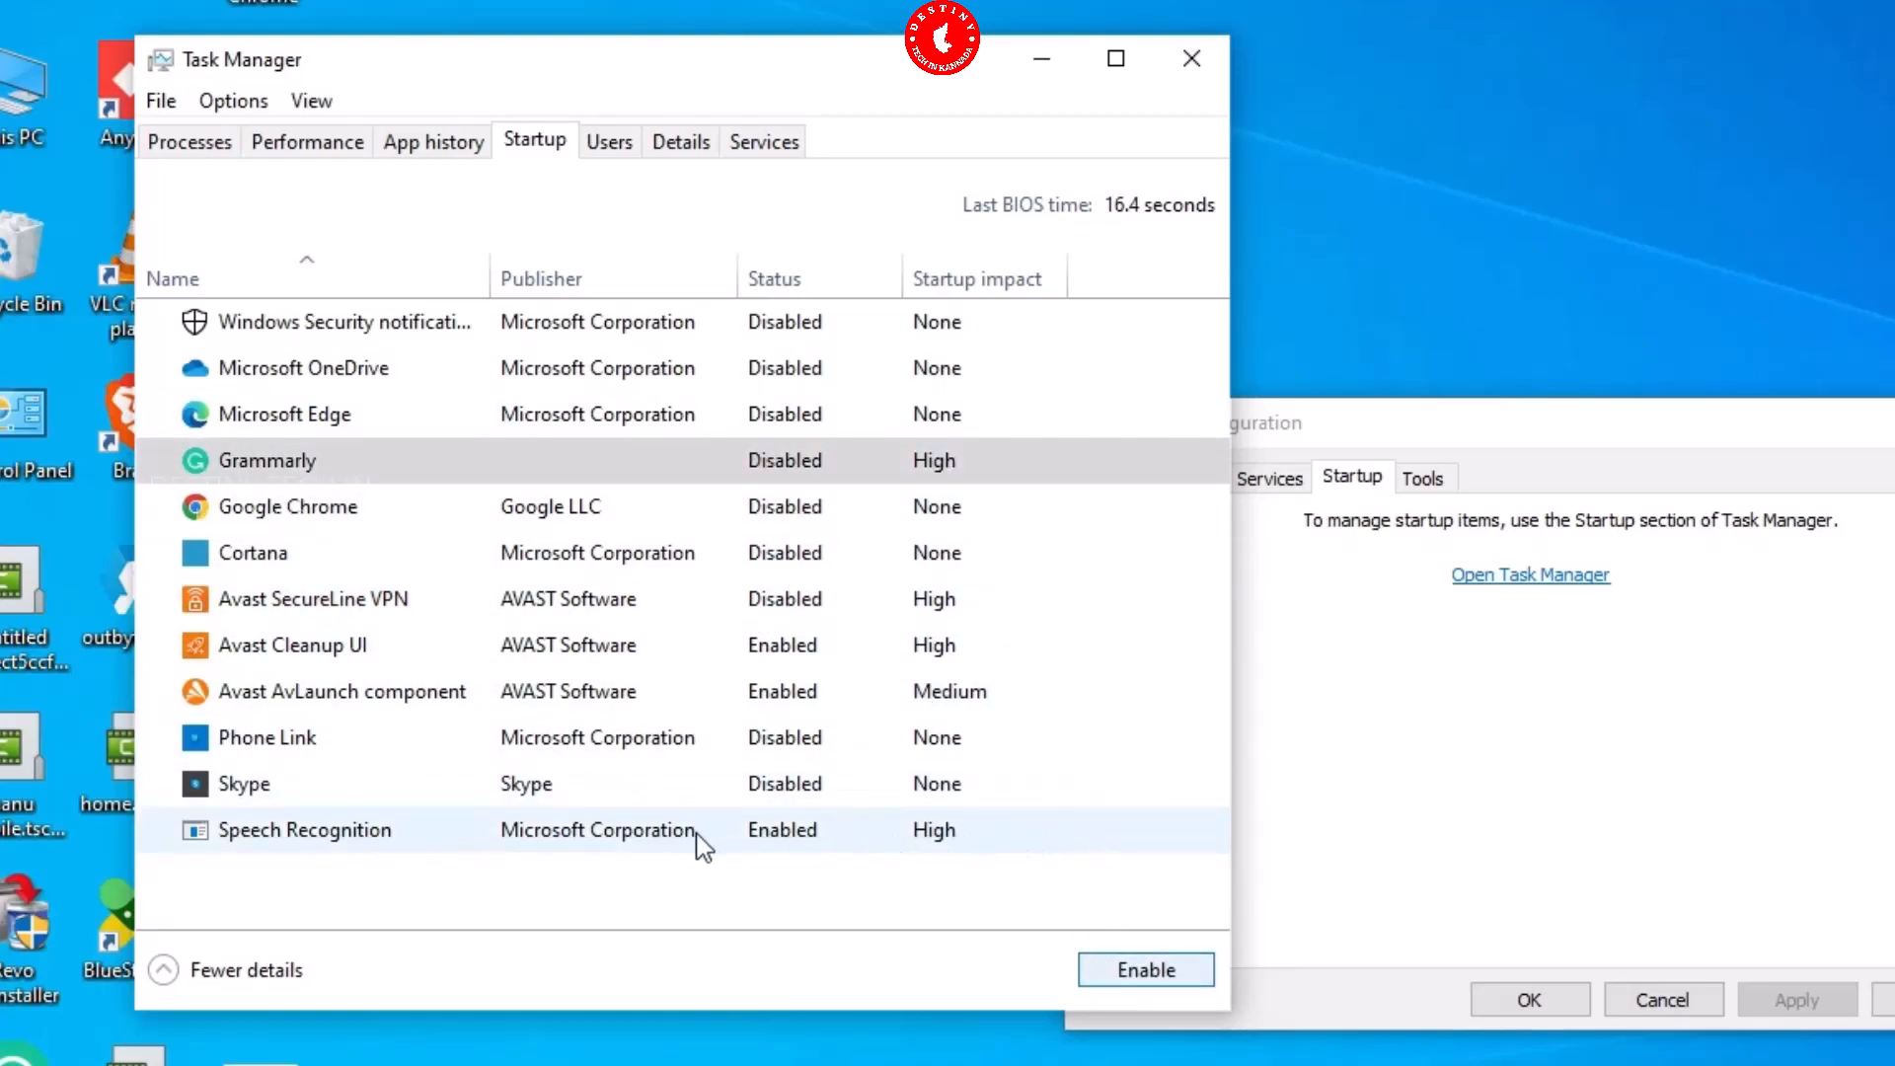
click(939, 846)
click(1120, 978)
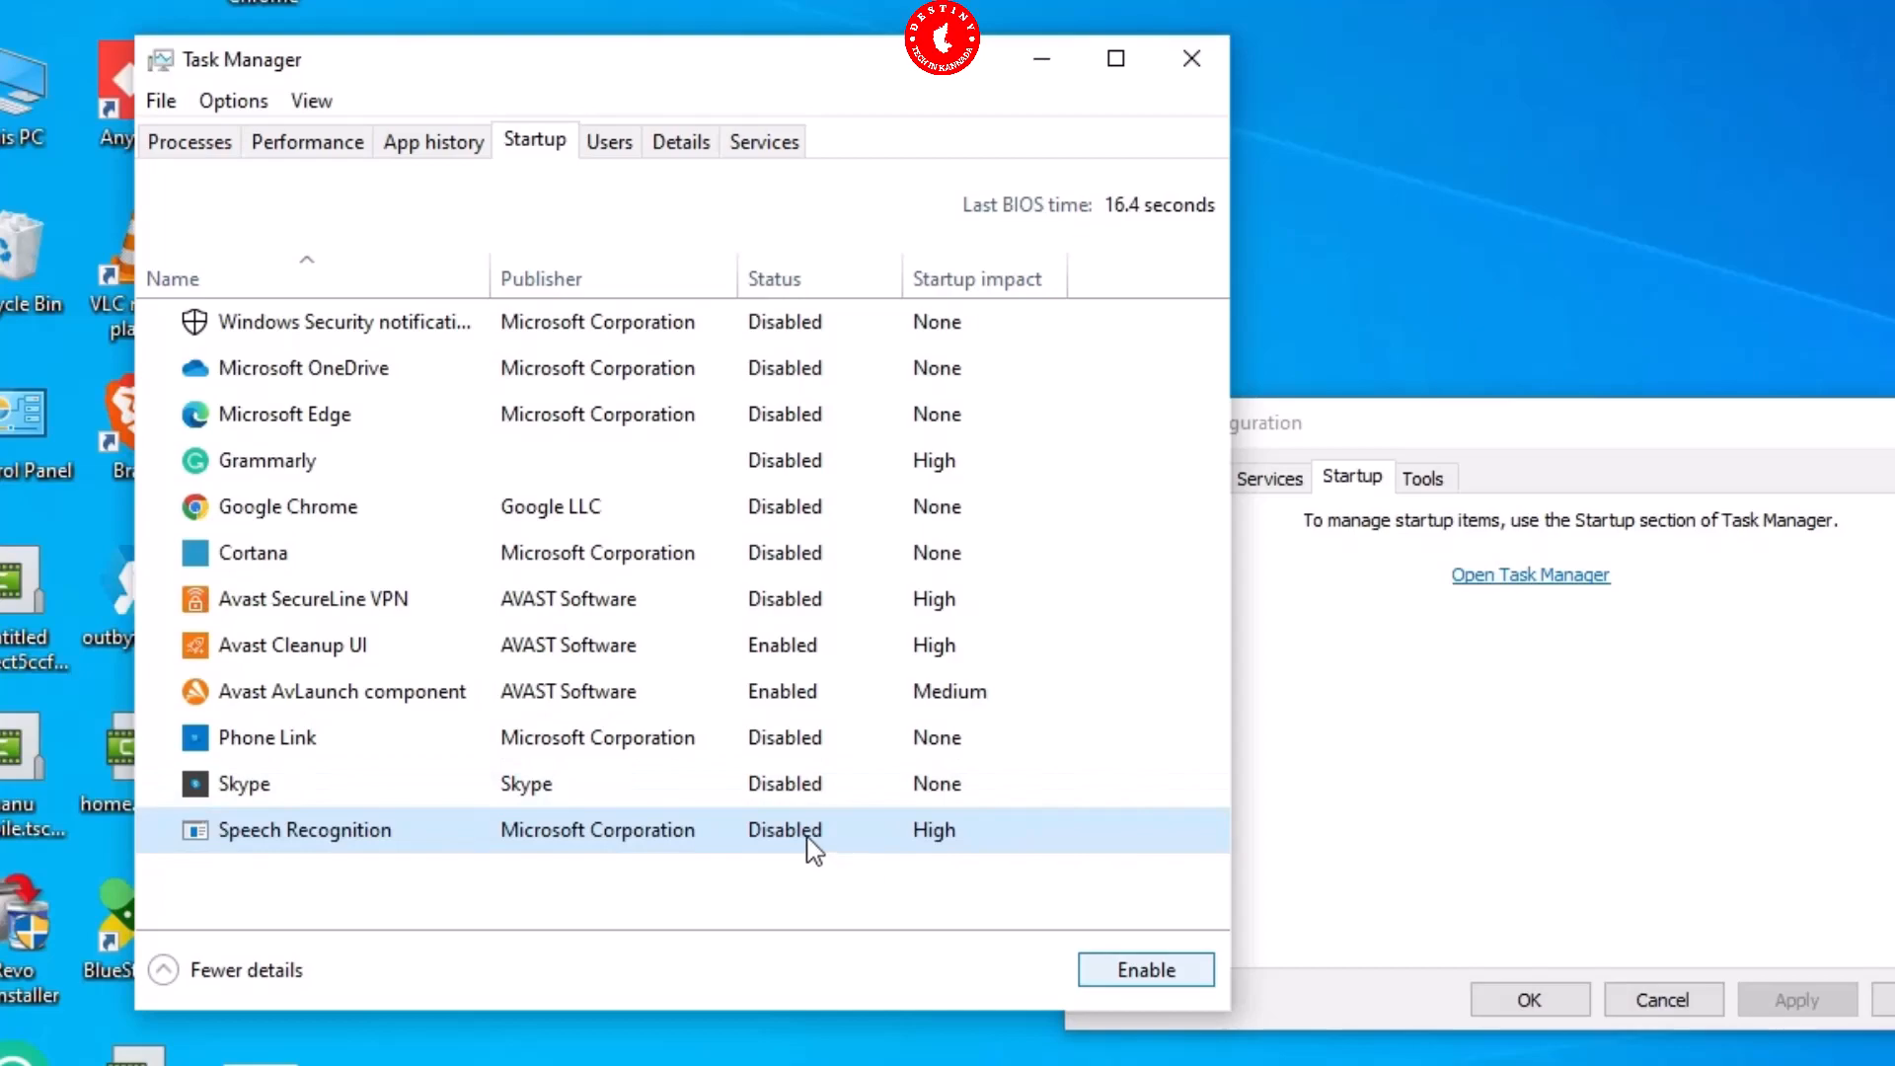
click(790, 654)
click(1130, 971)
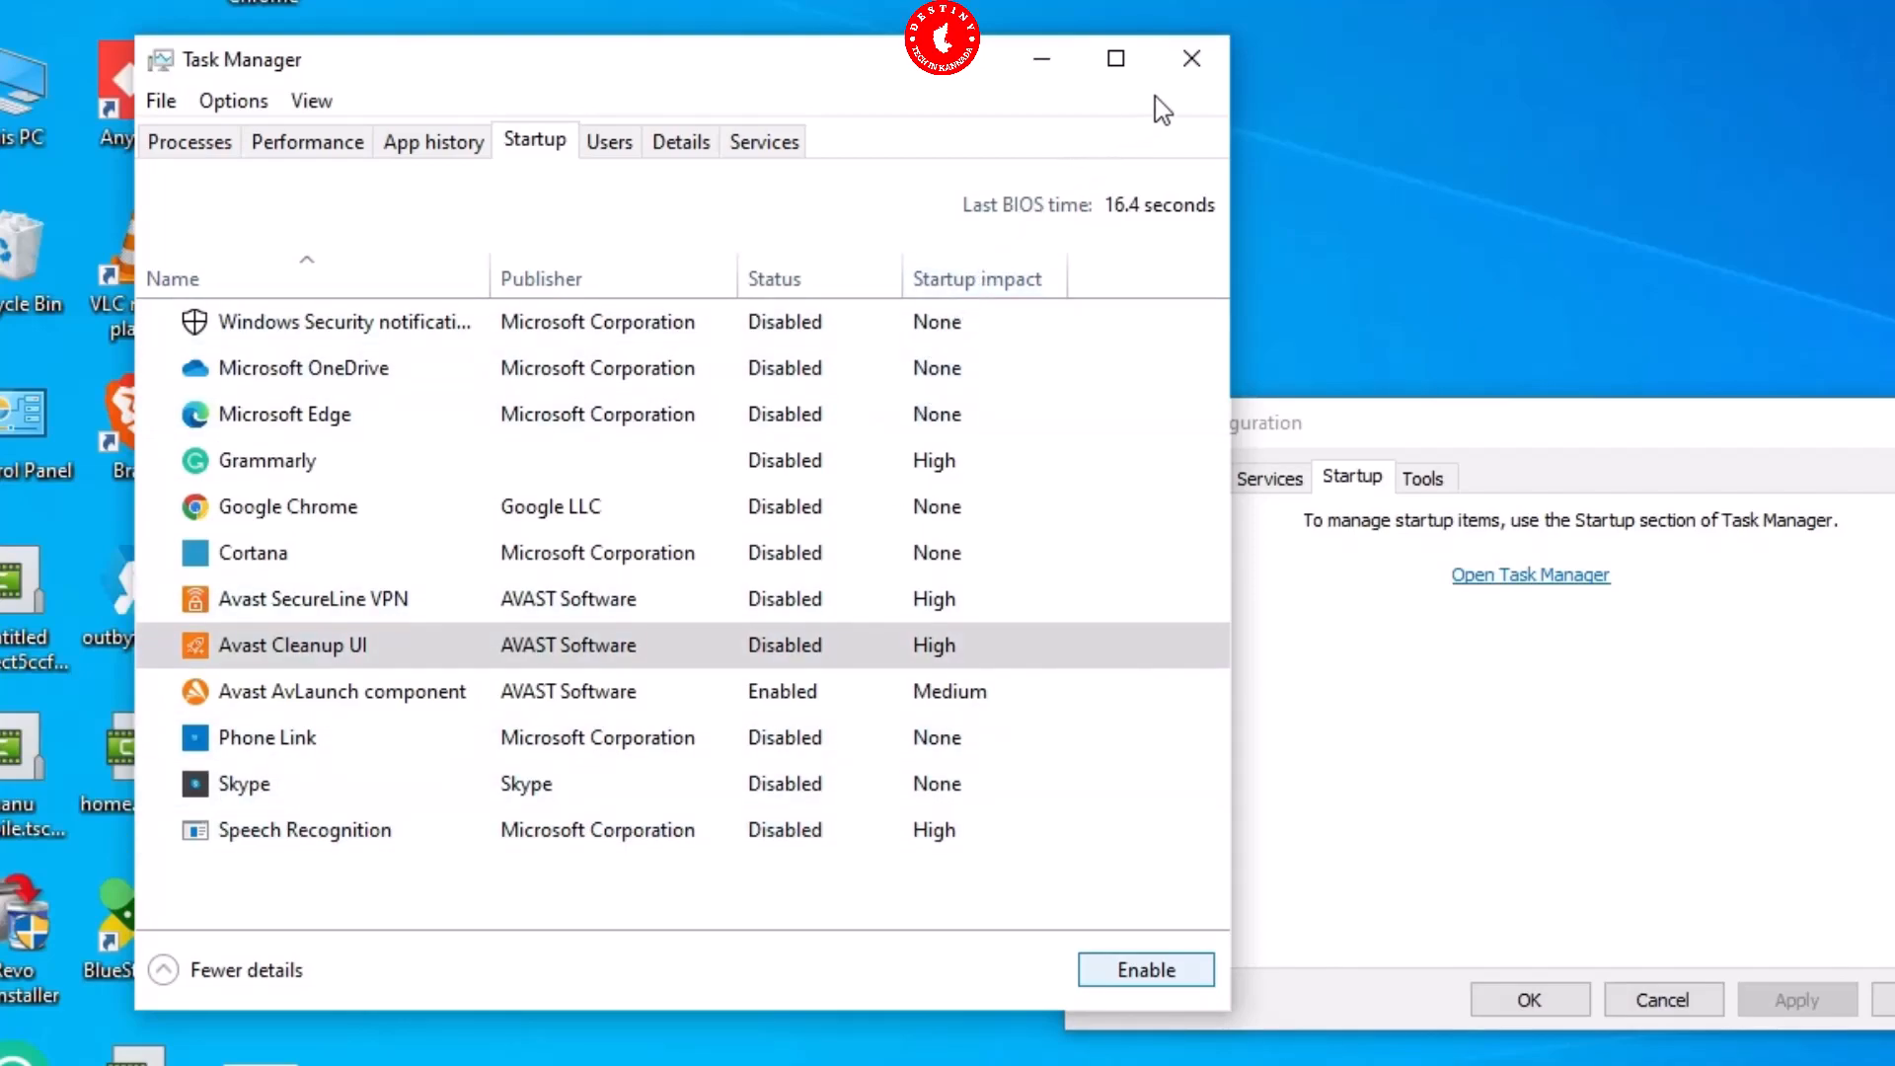
click(1191, 61)
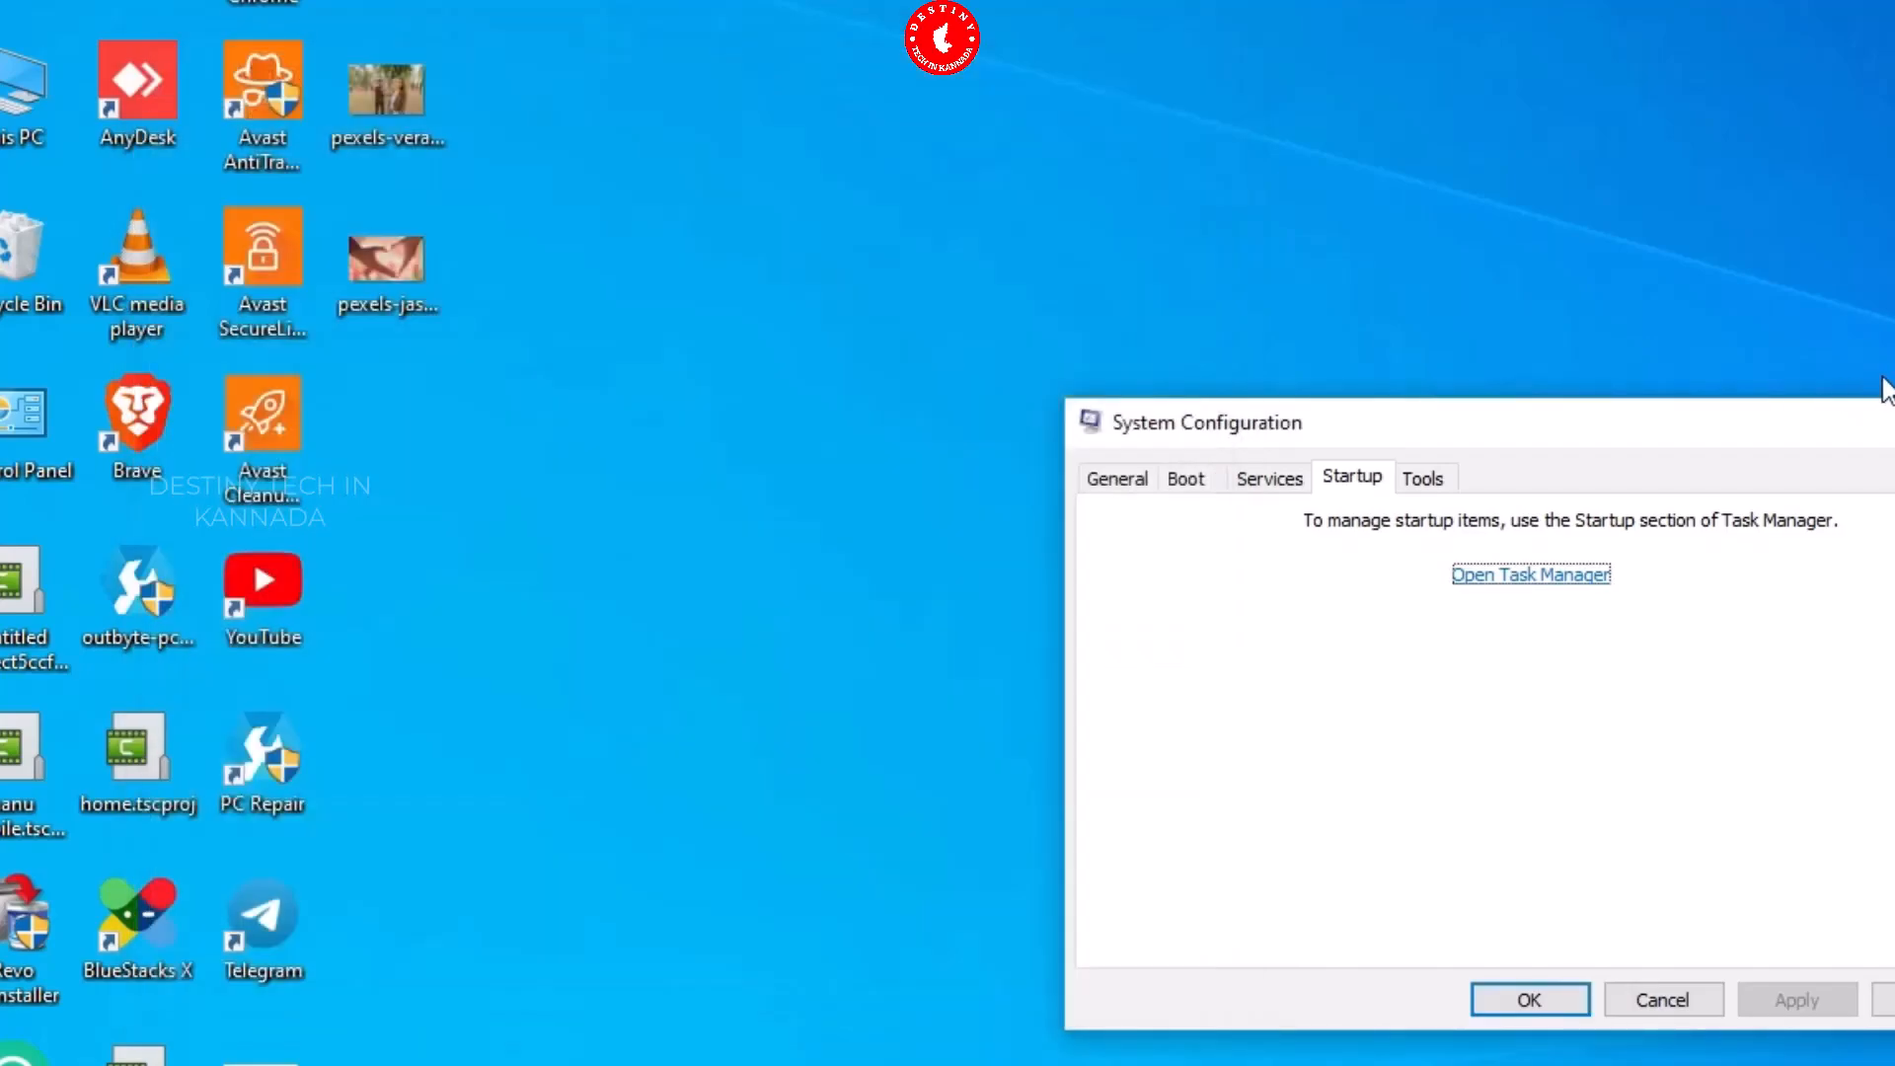
click(1893, 422)
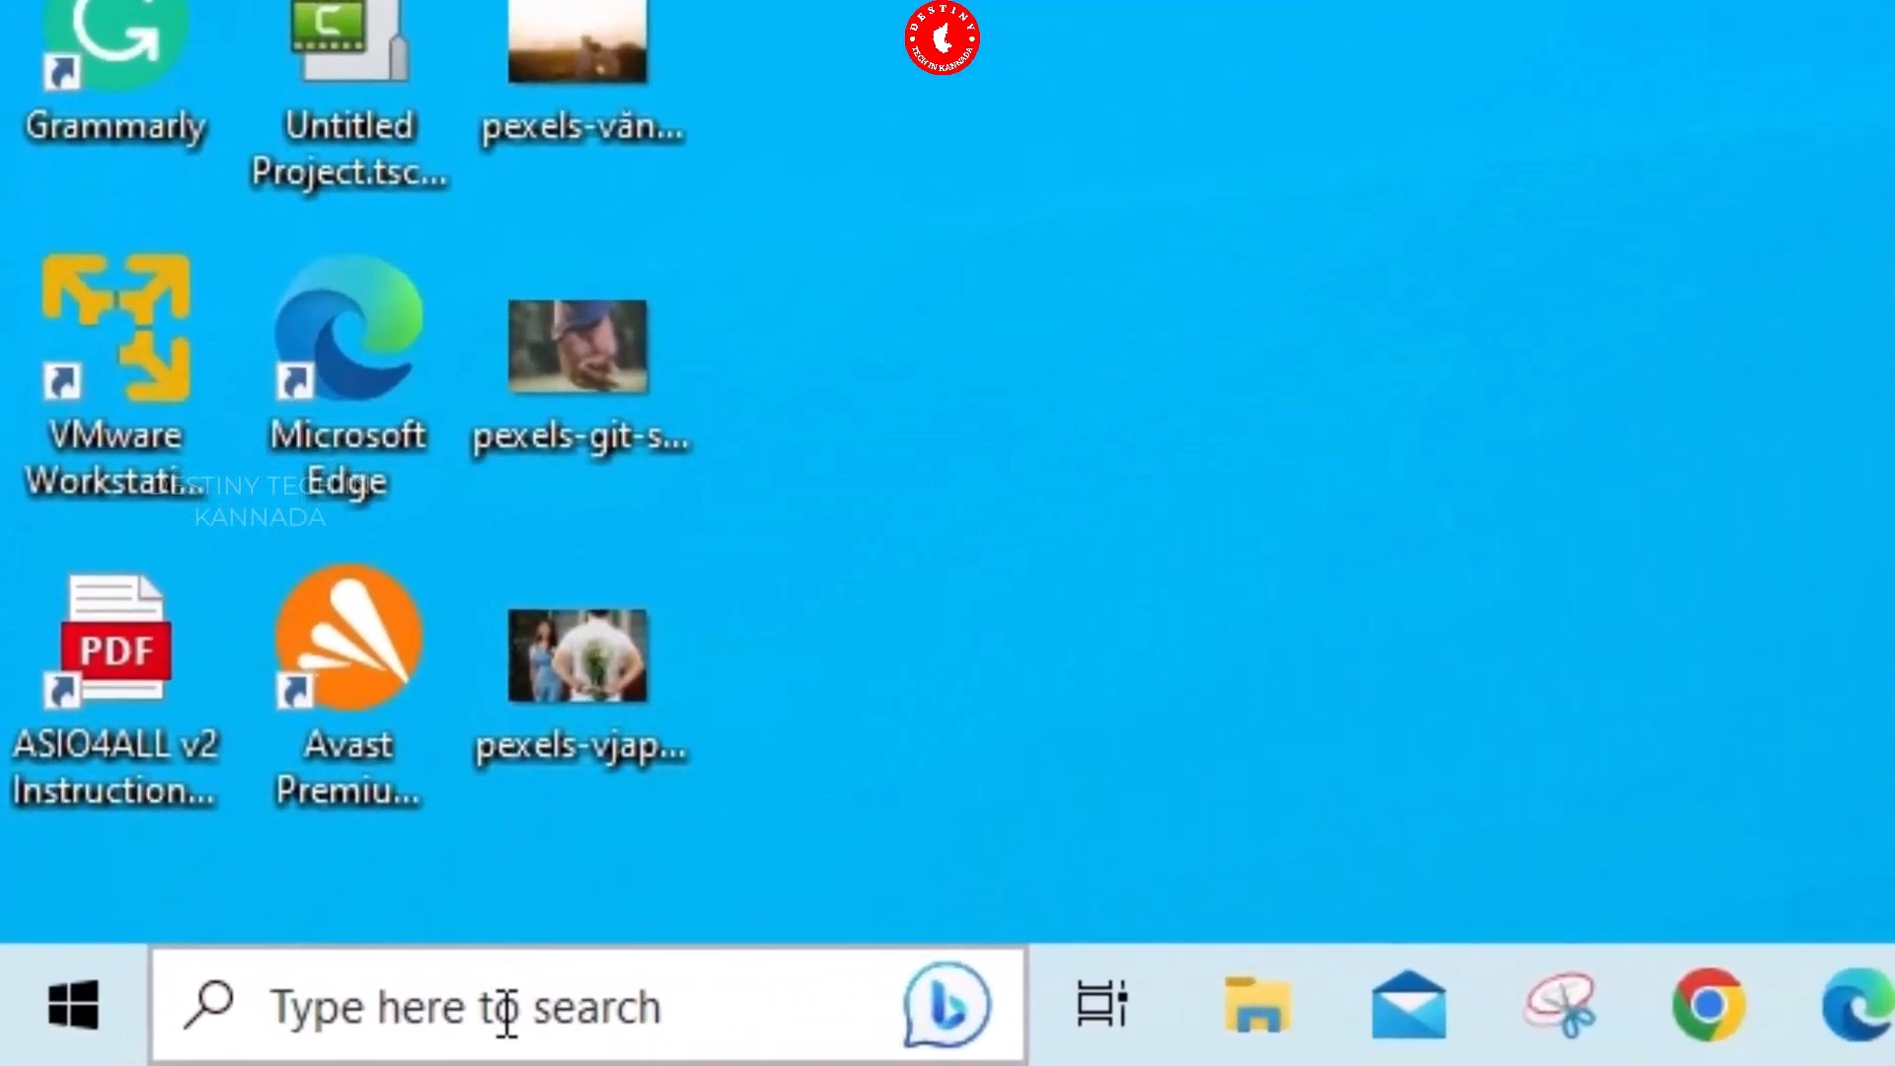
Search Windows for the Control Panel and open its list of installed programs for uninstalling.
click(506, 1012)
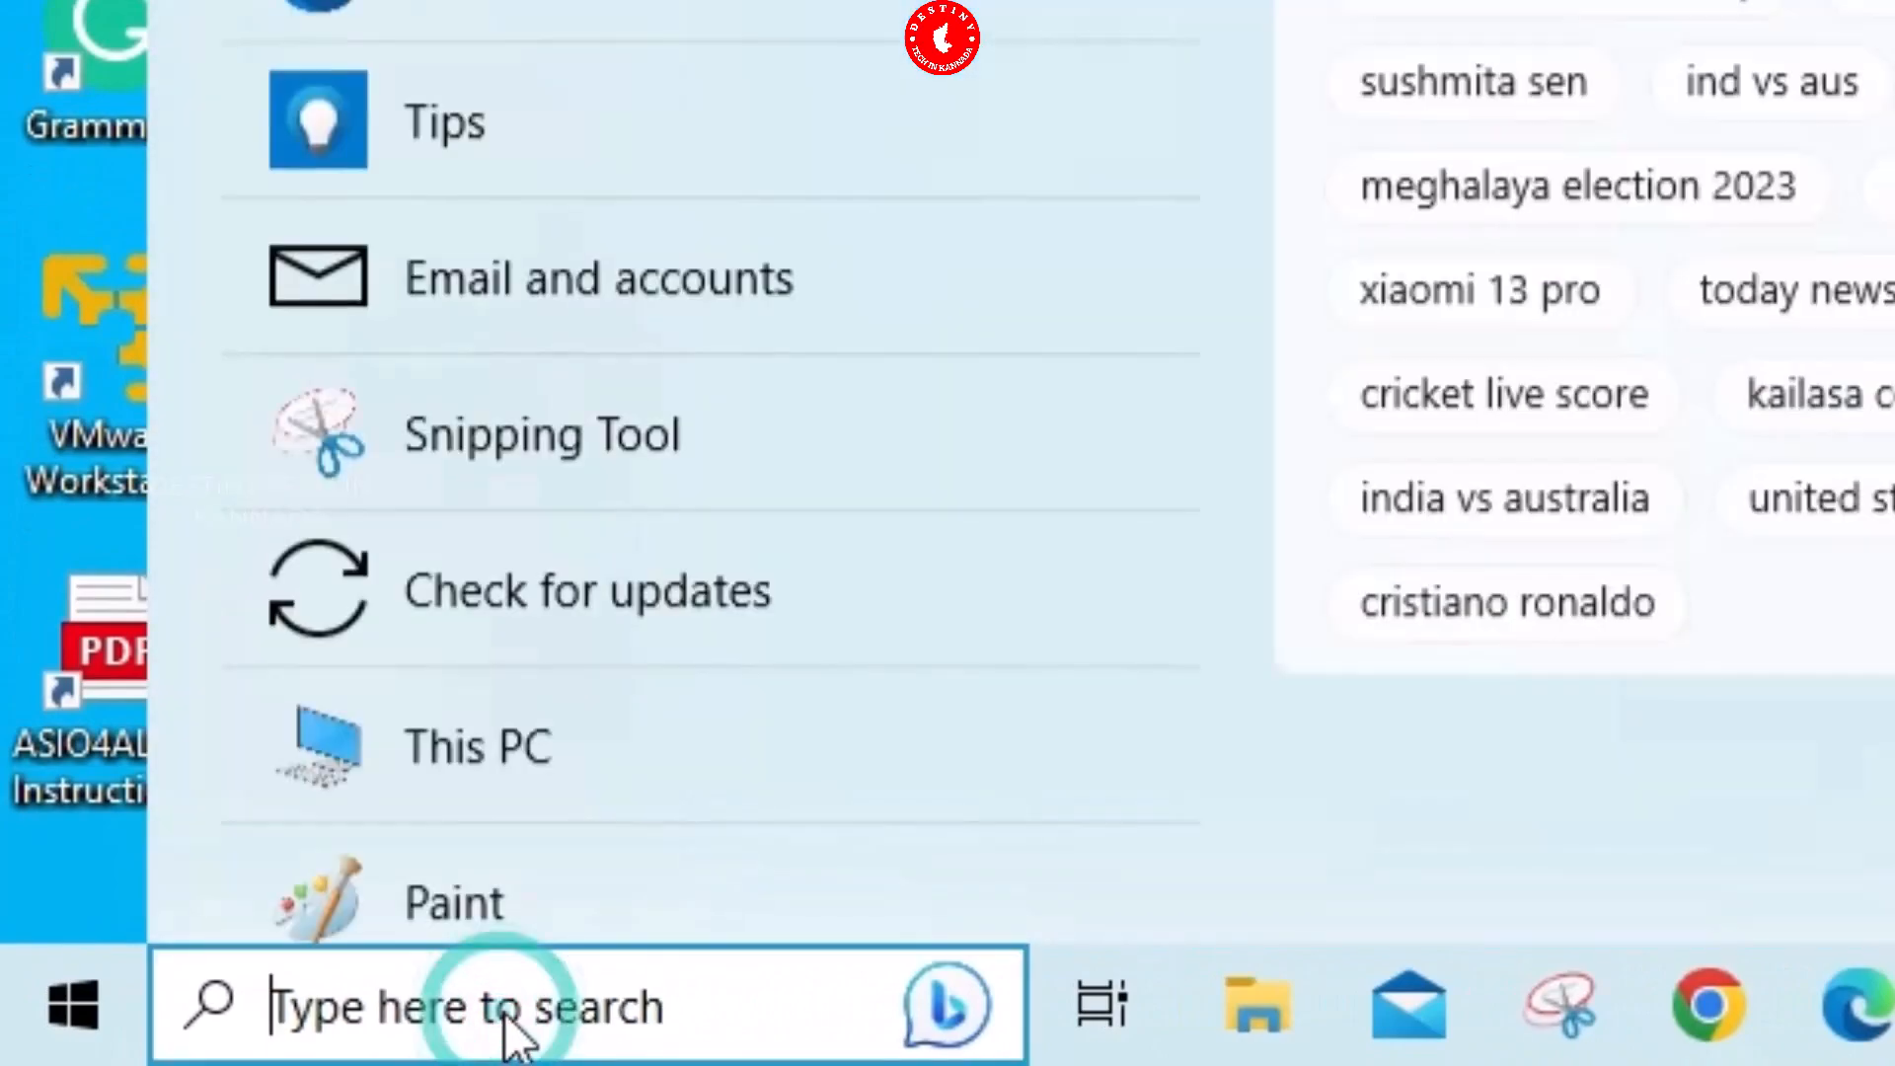
text(prog)
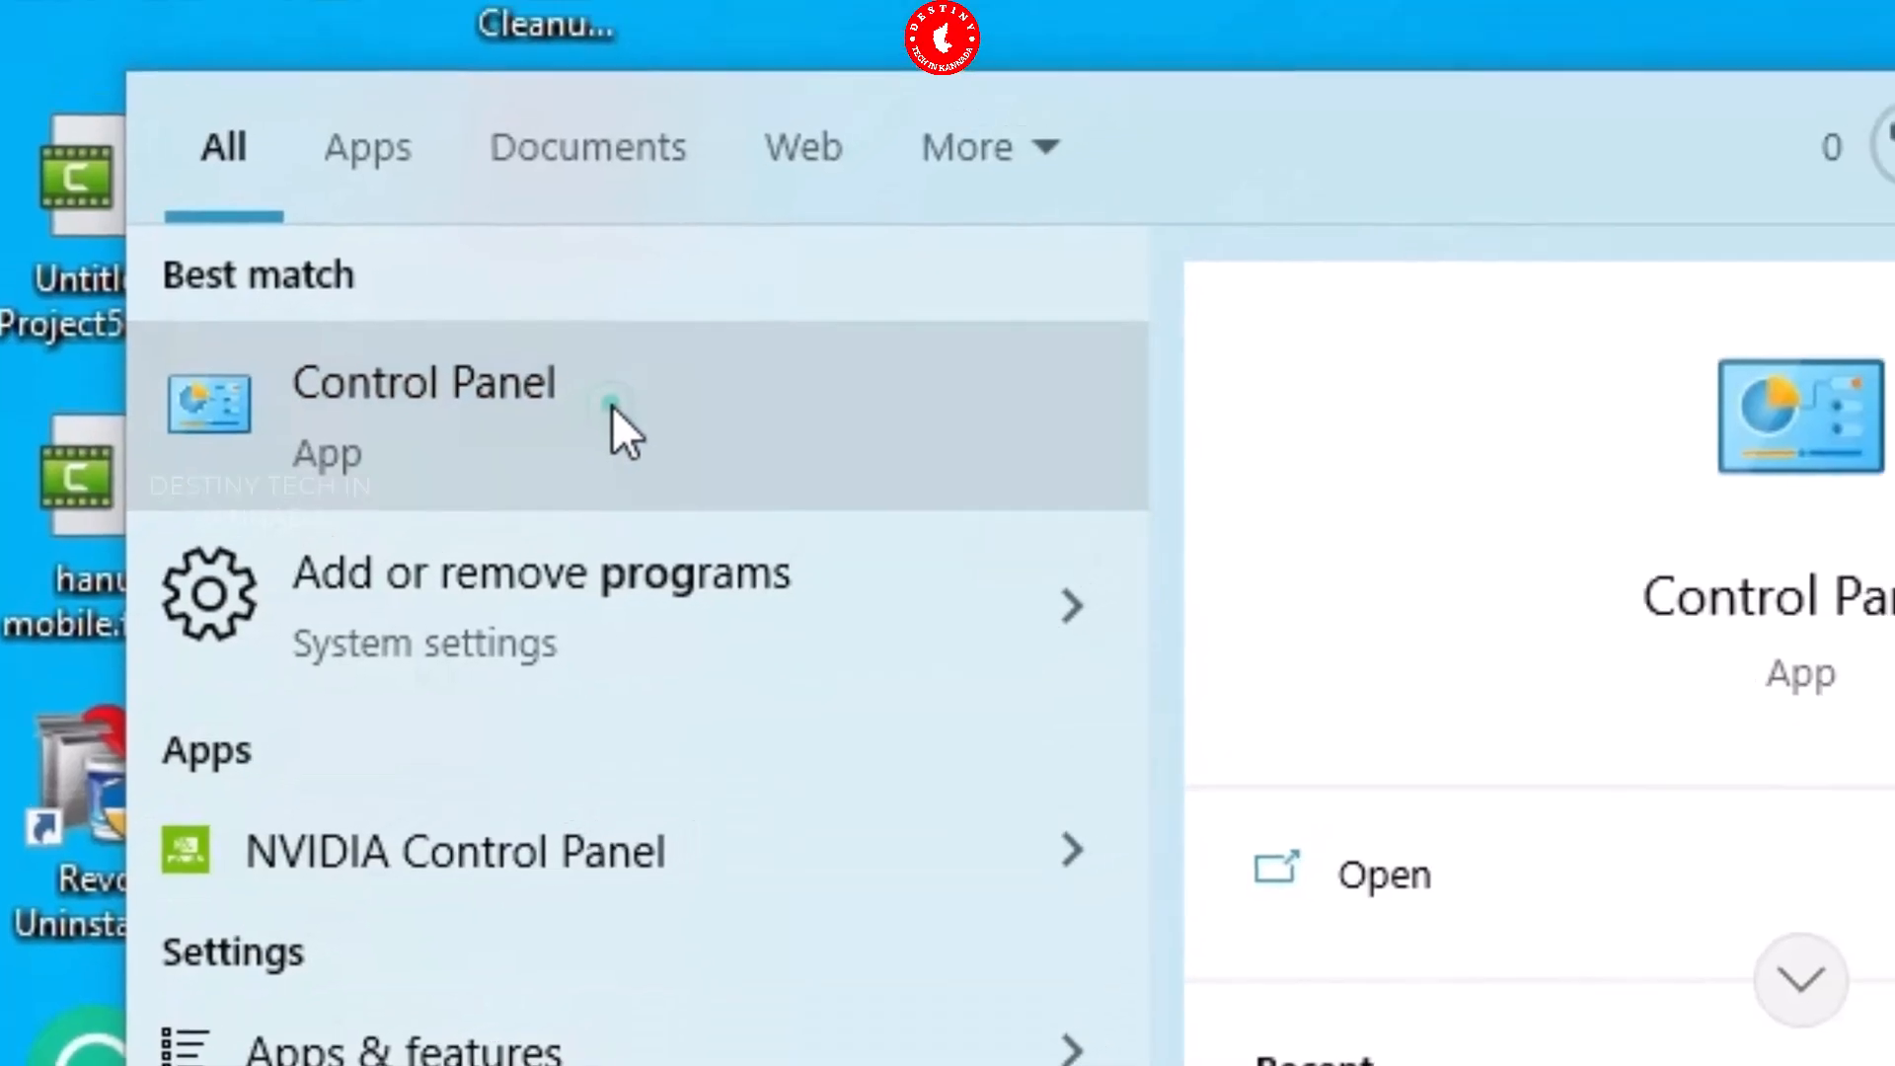
click(657, 397)
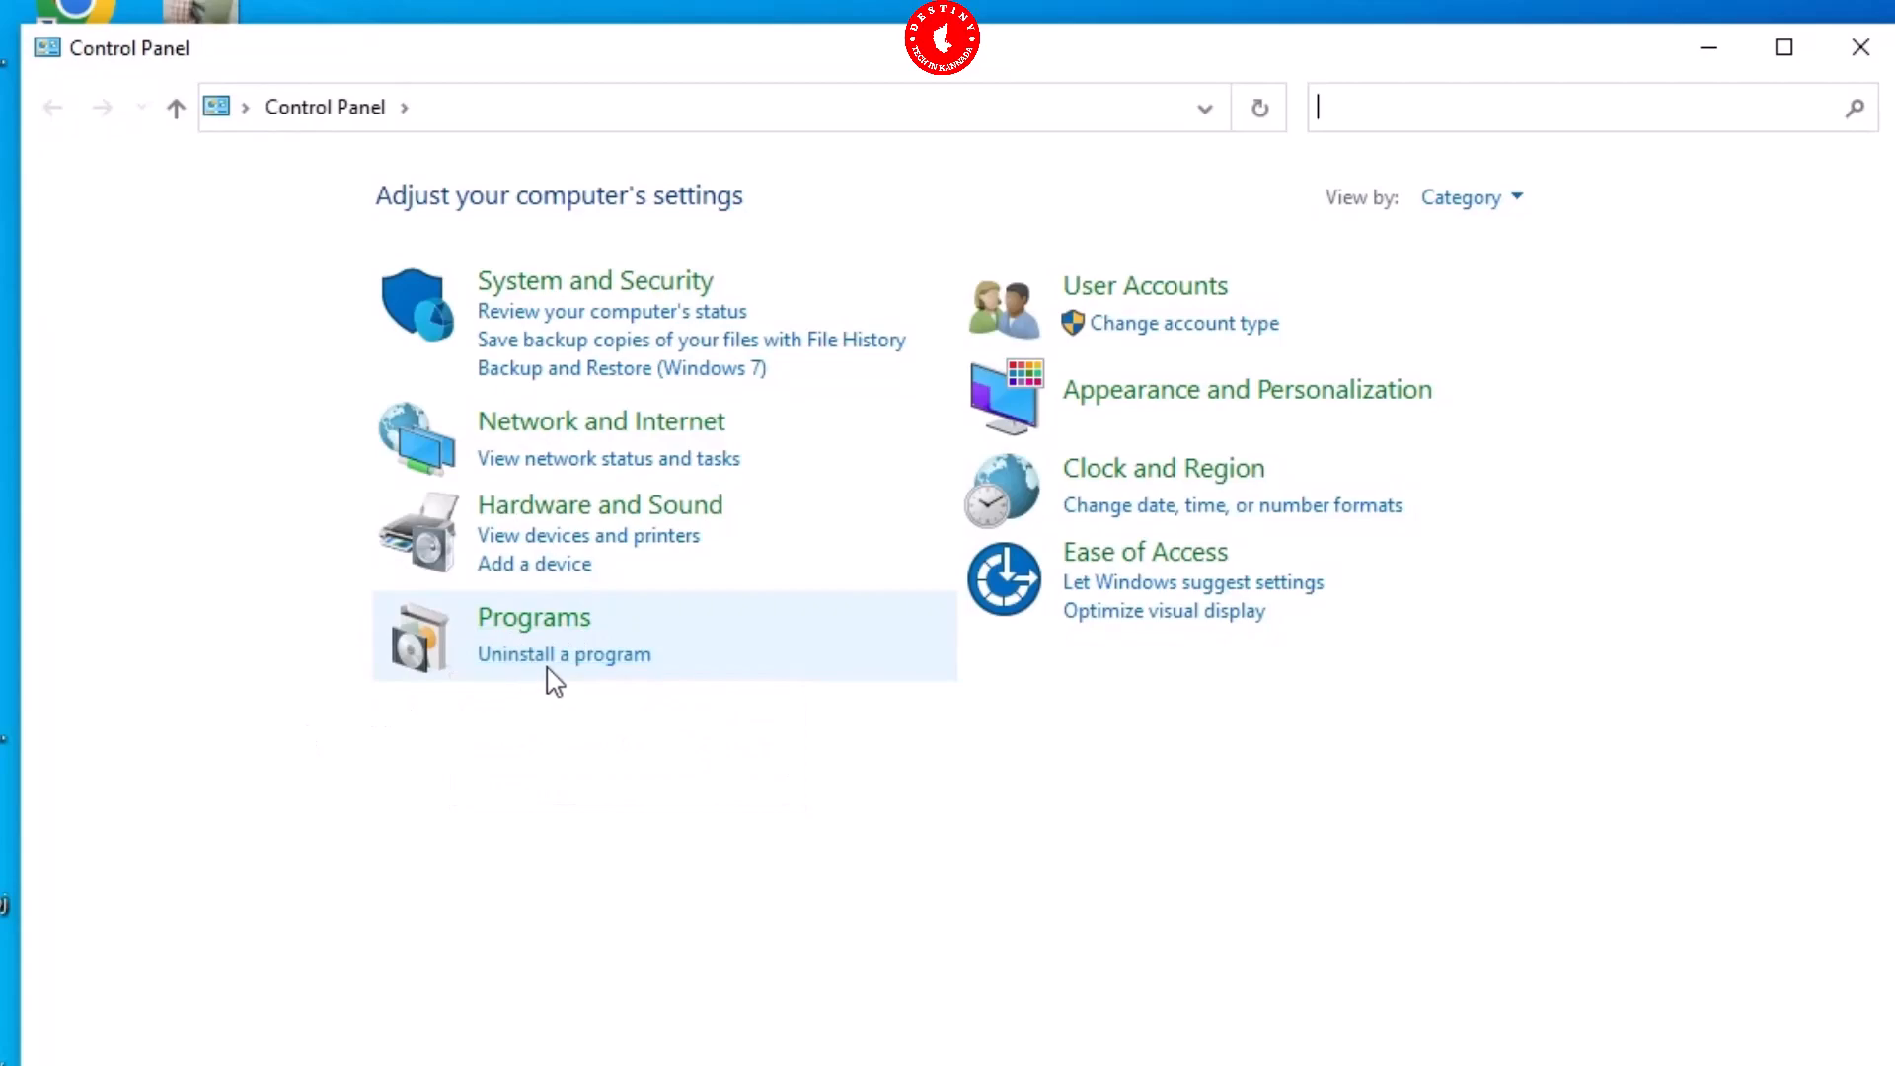
click(563, 657)
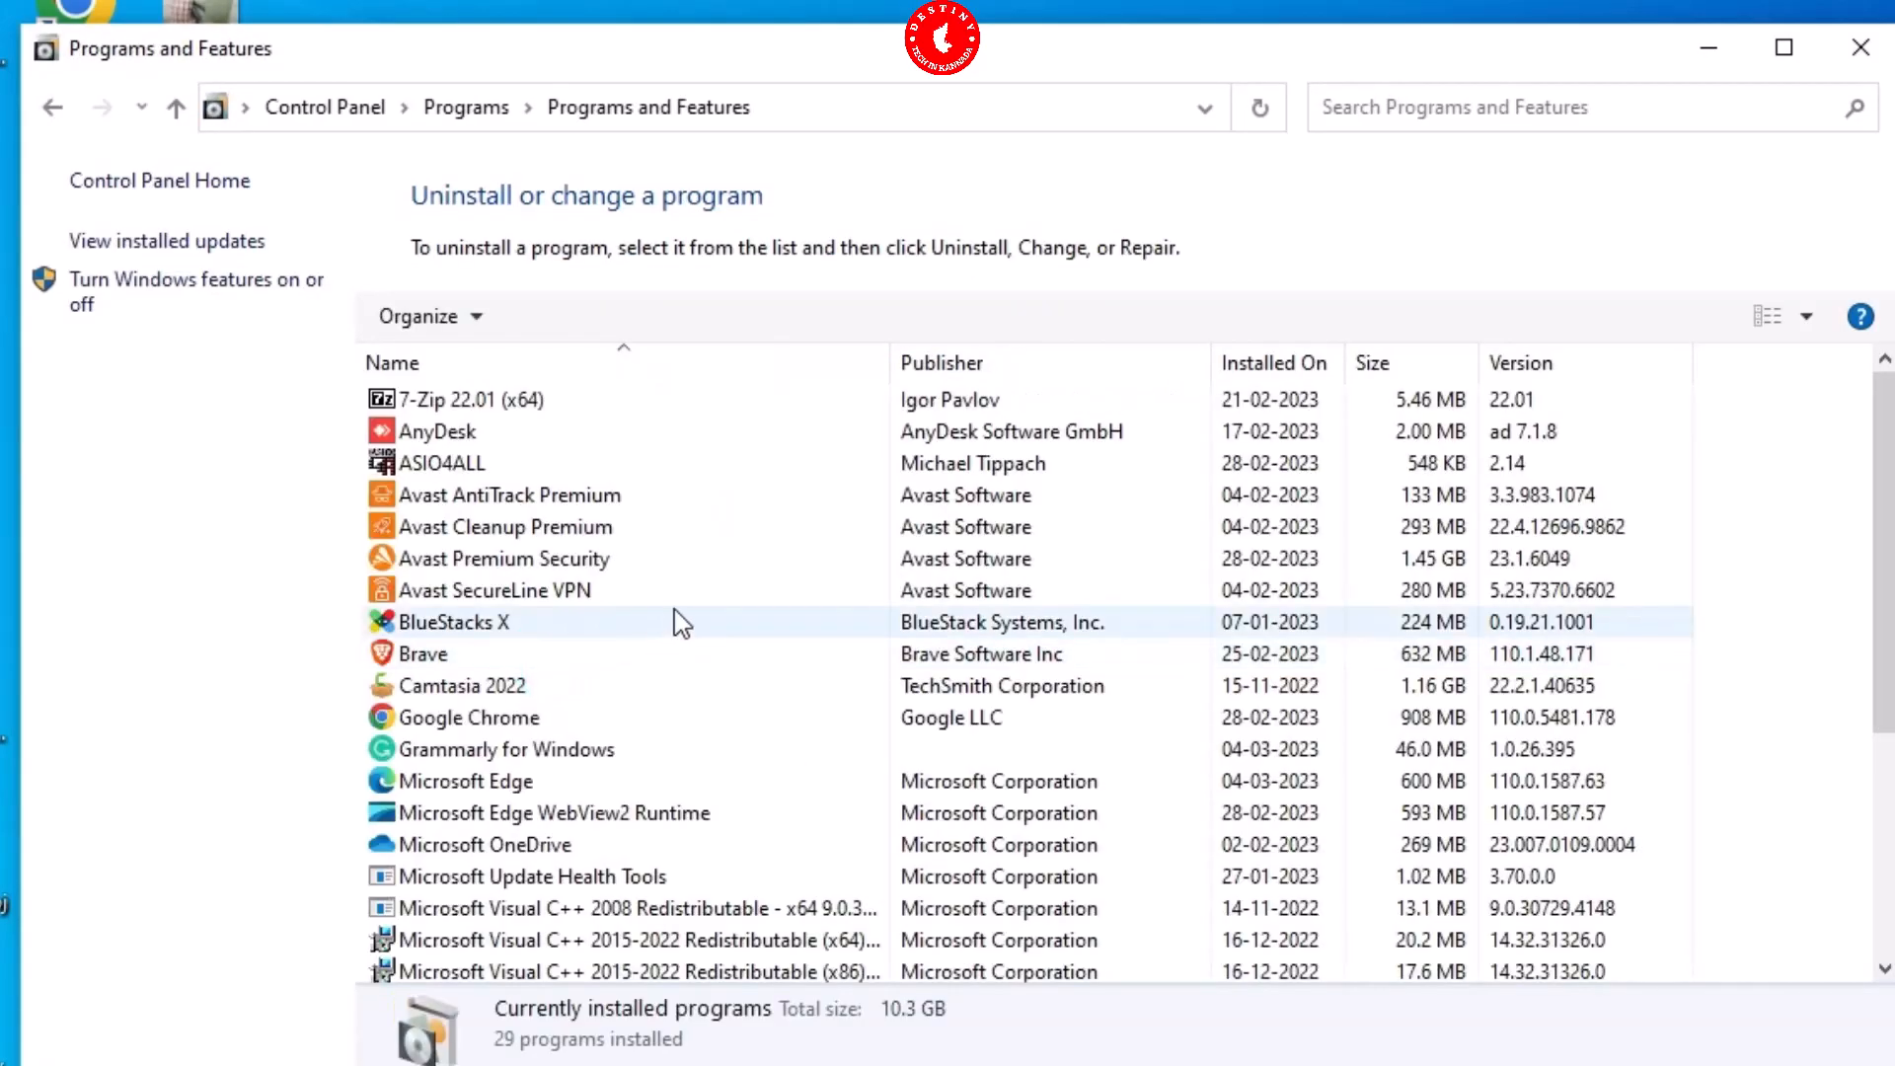
Look through the installed programs and uninstall YouTube, also clearing its data from Chrome.
scroll(606, 494, down, 3)
scroll(607, 504, down, 1)
scroll(617, 900, up, 4)
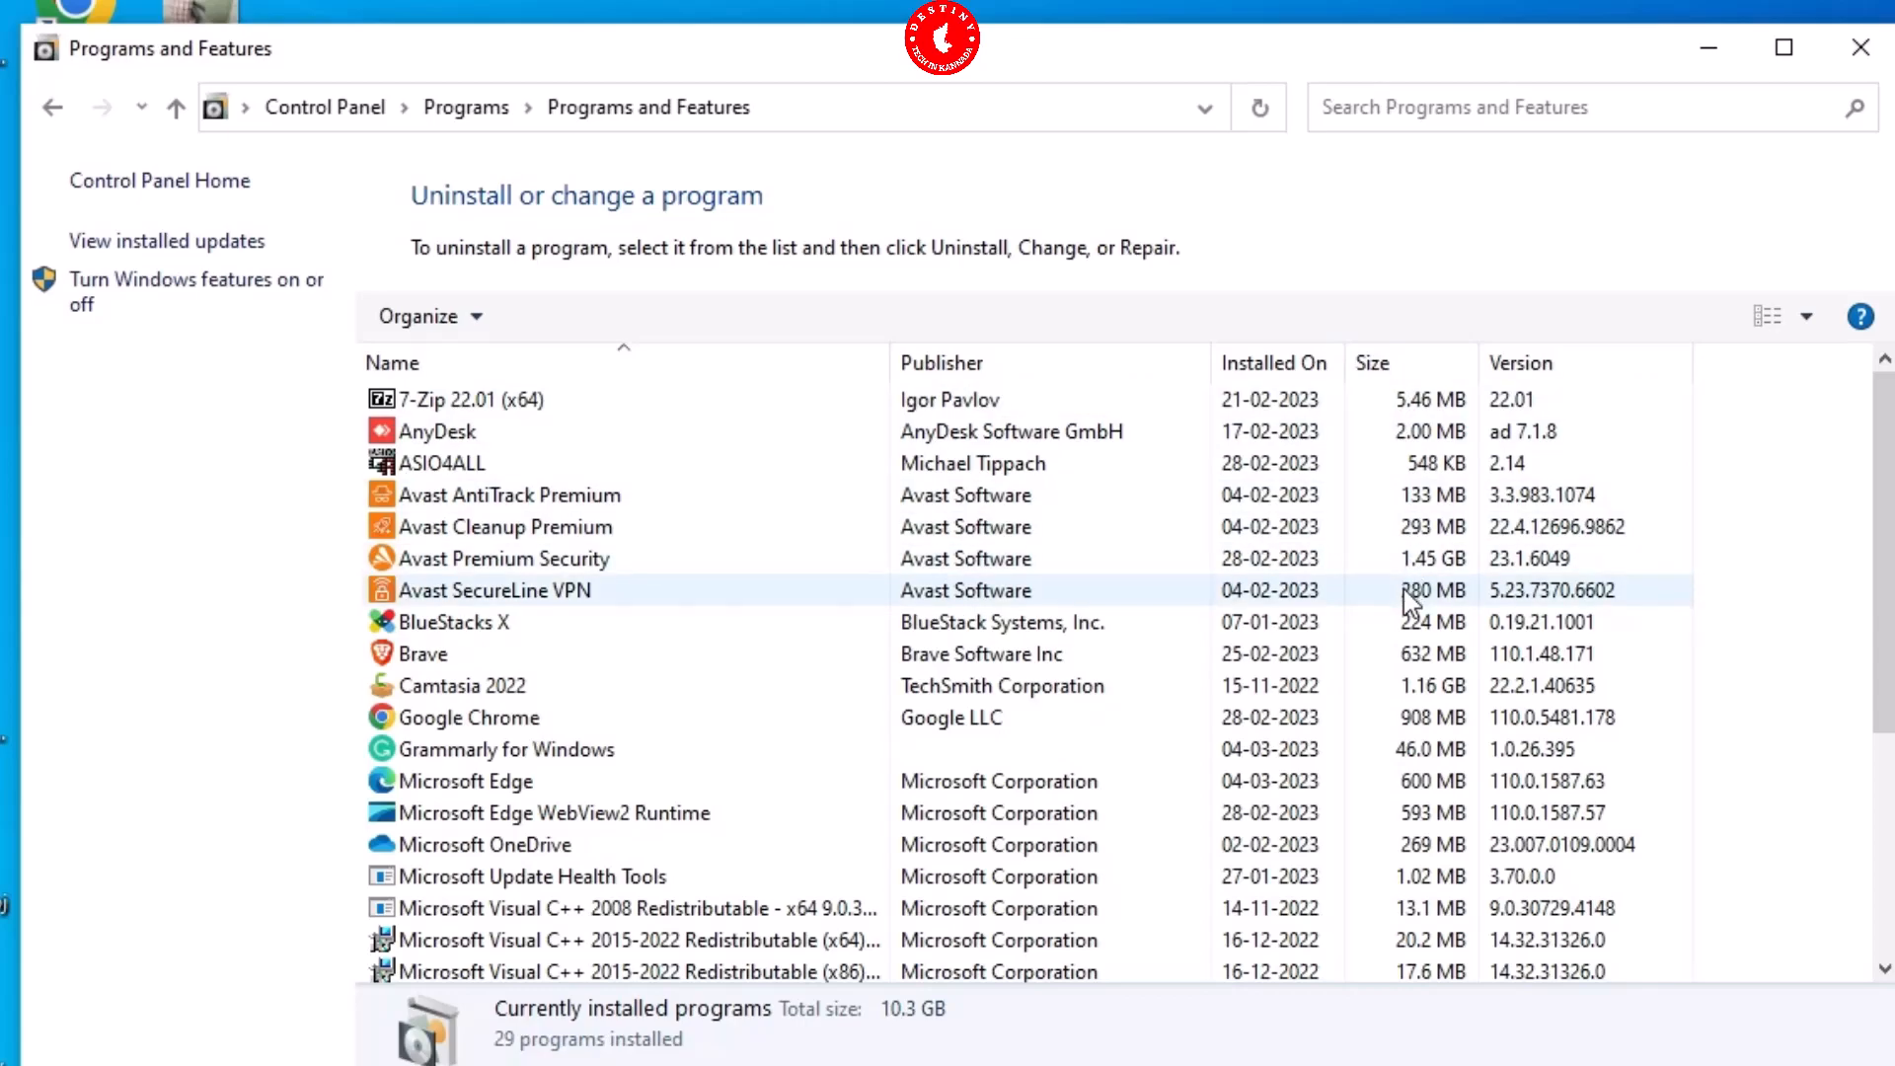
scroll(1410, 597, down, 4)
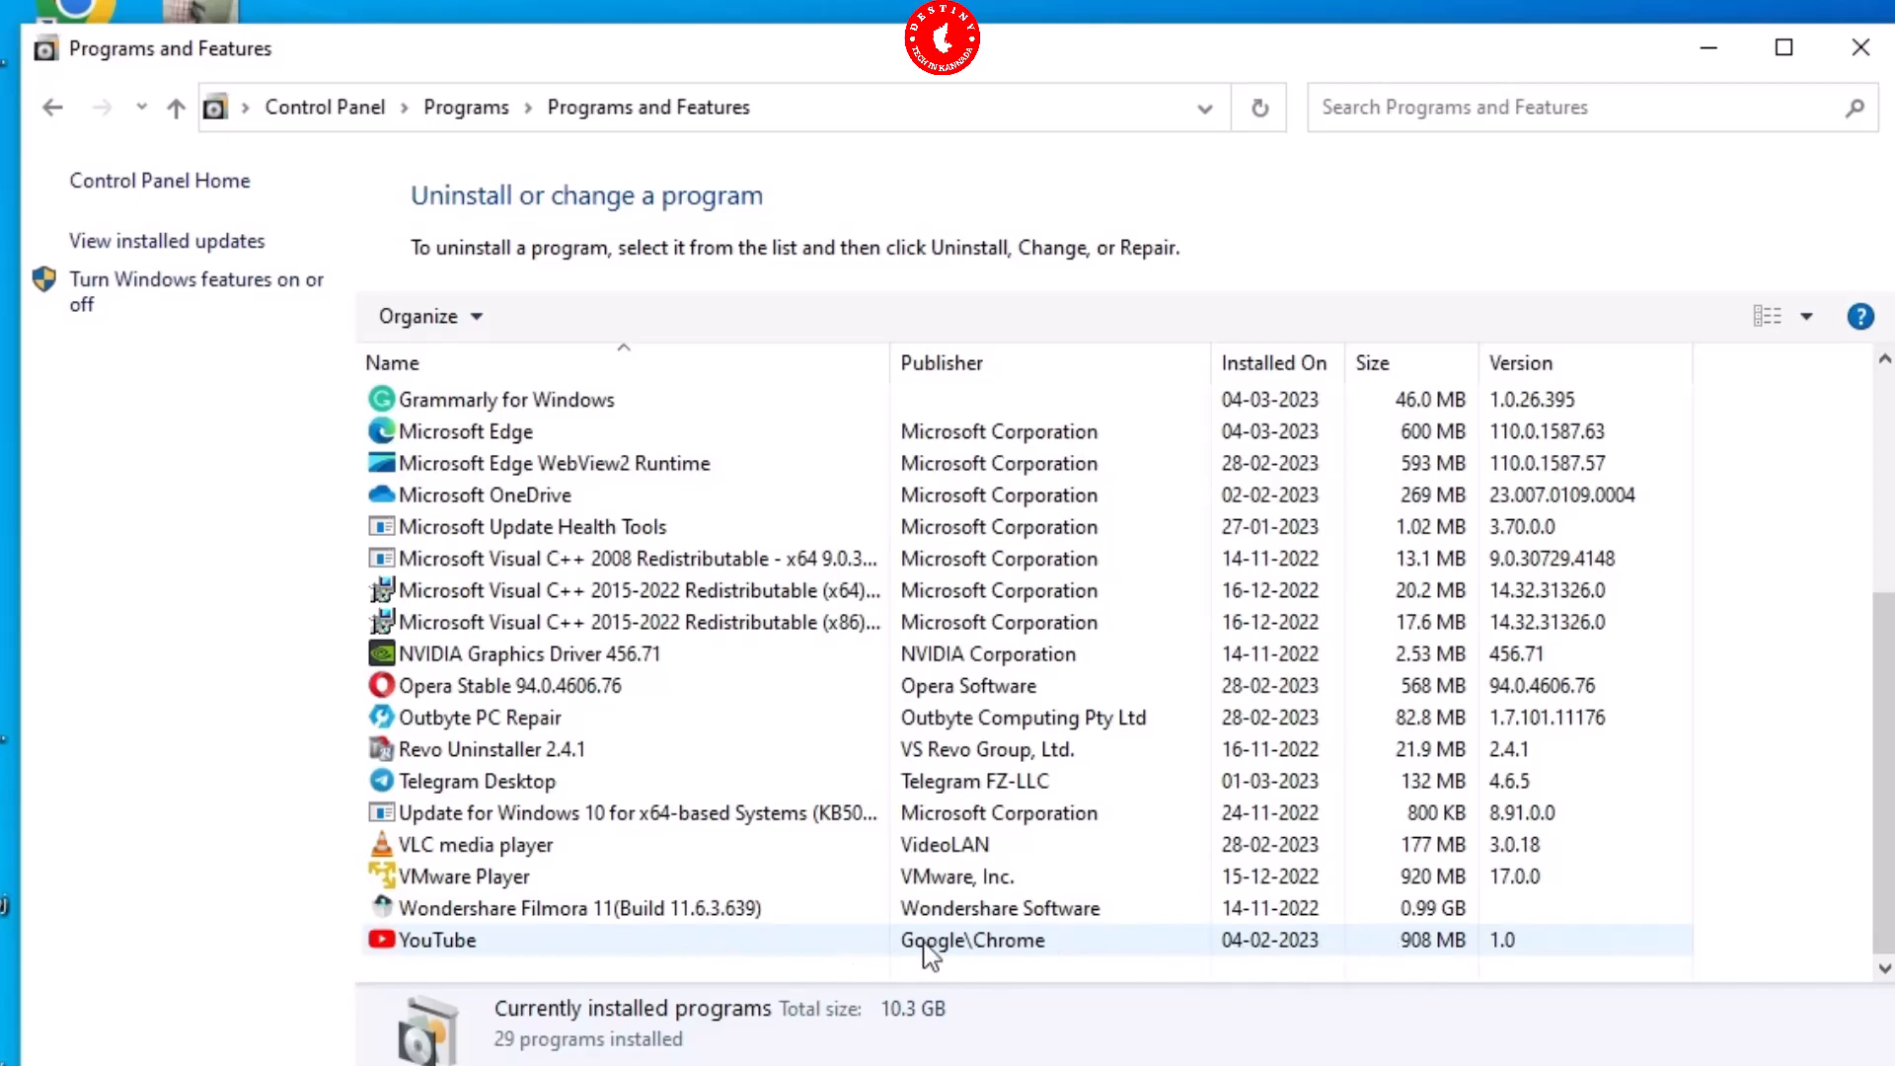
click(935, 950)
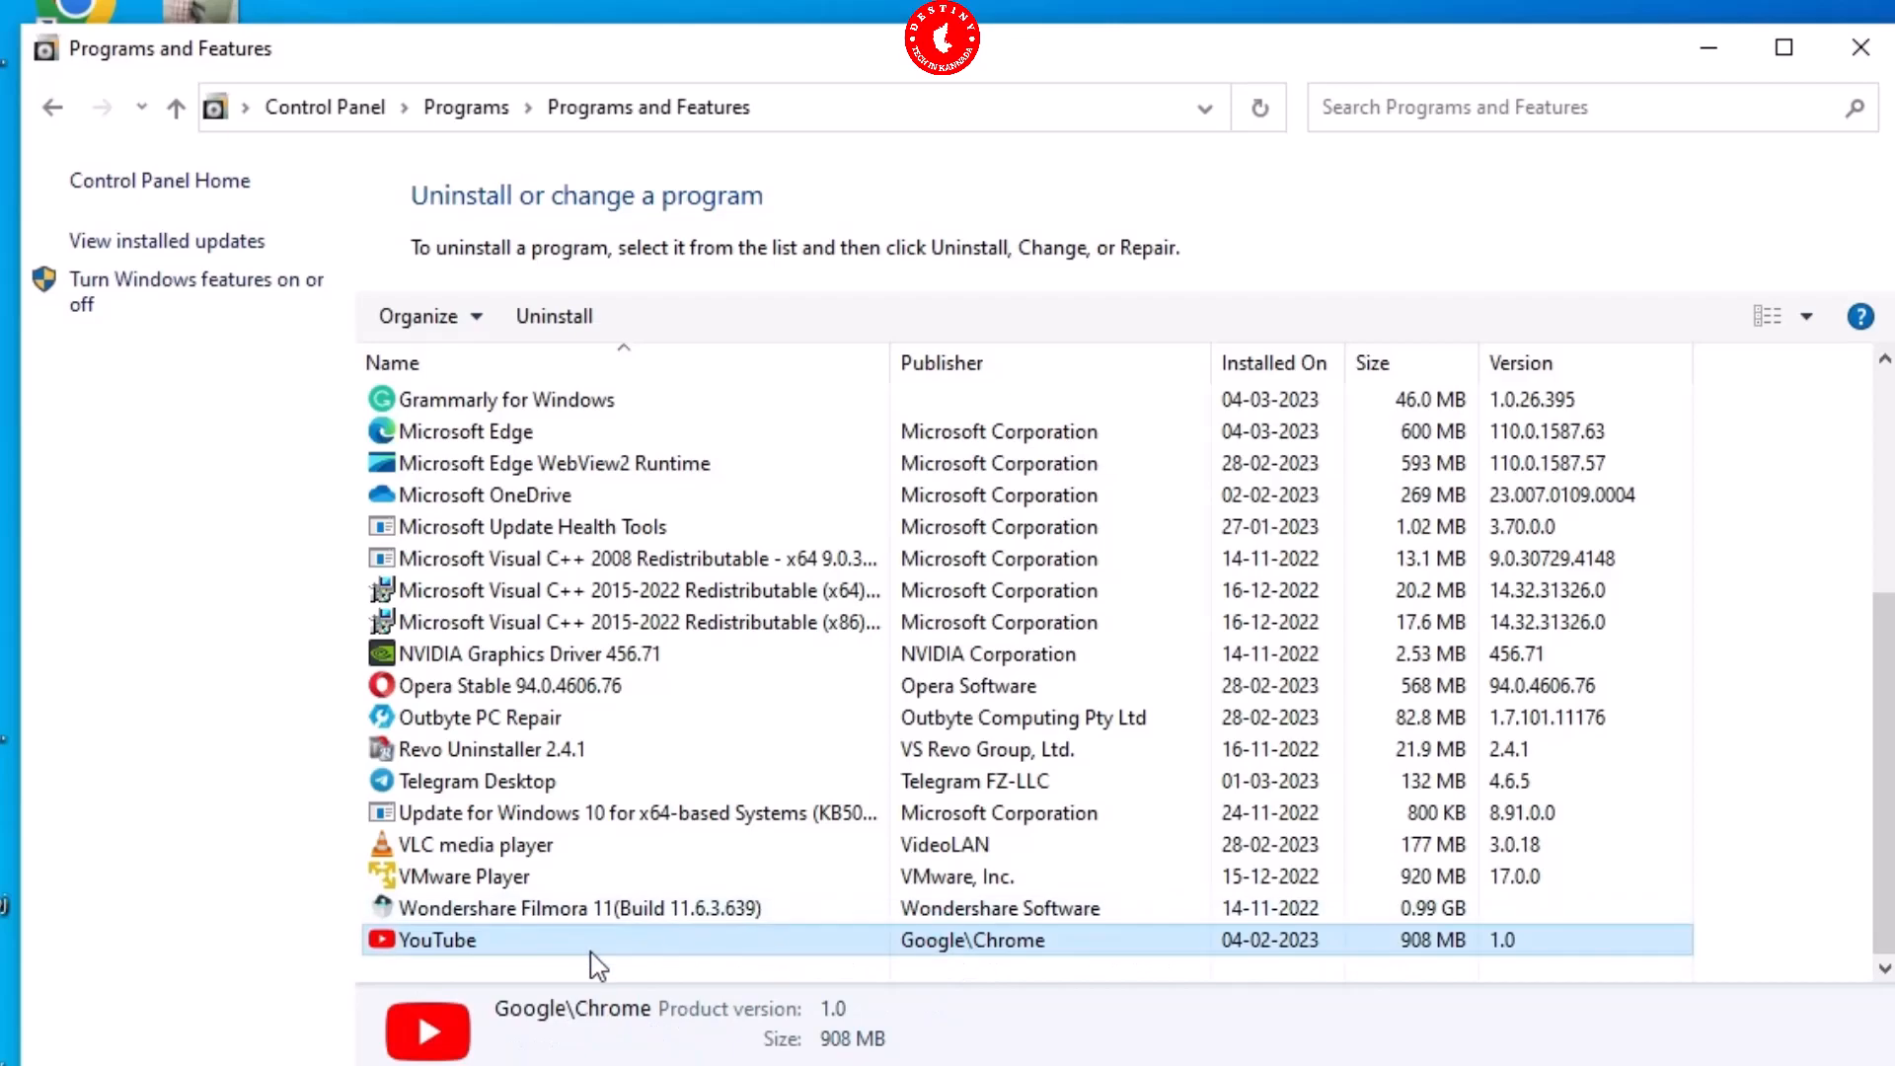
right_click(555, 949)
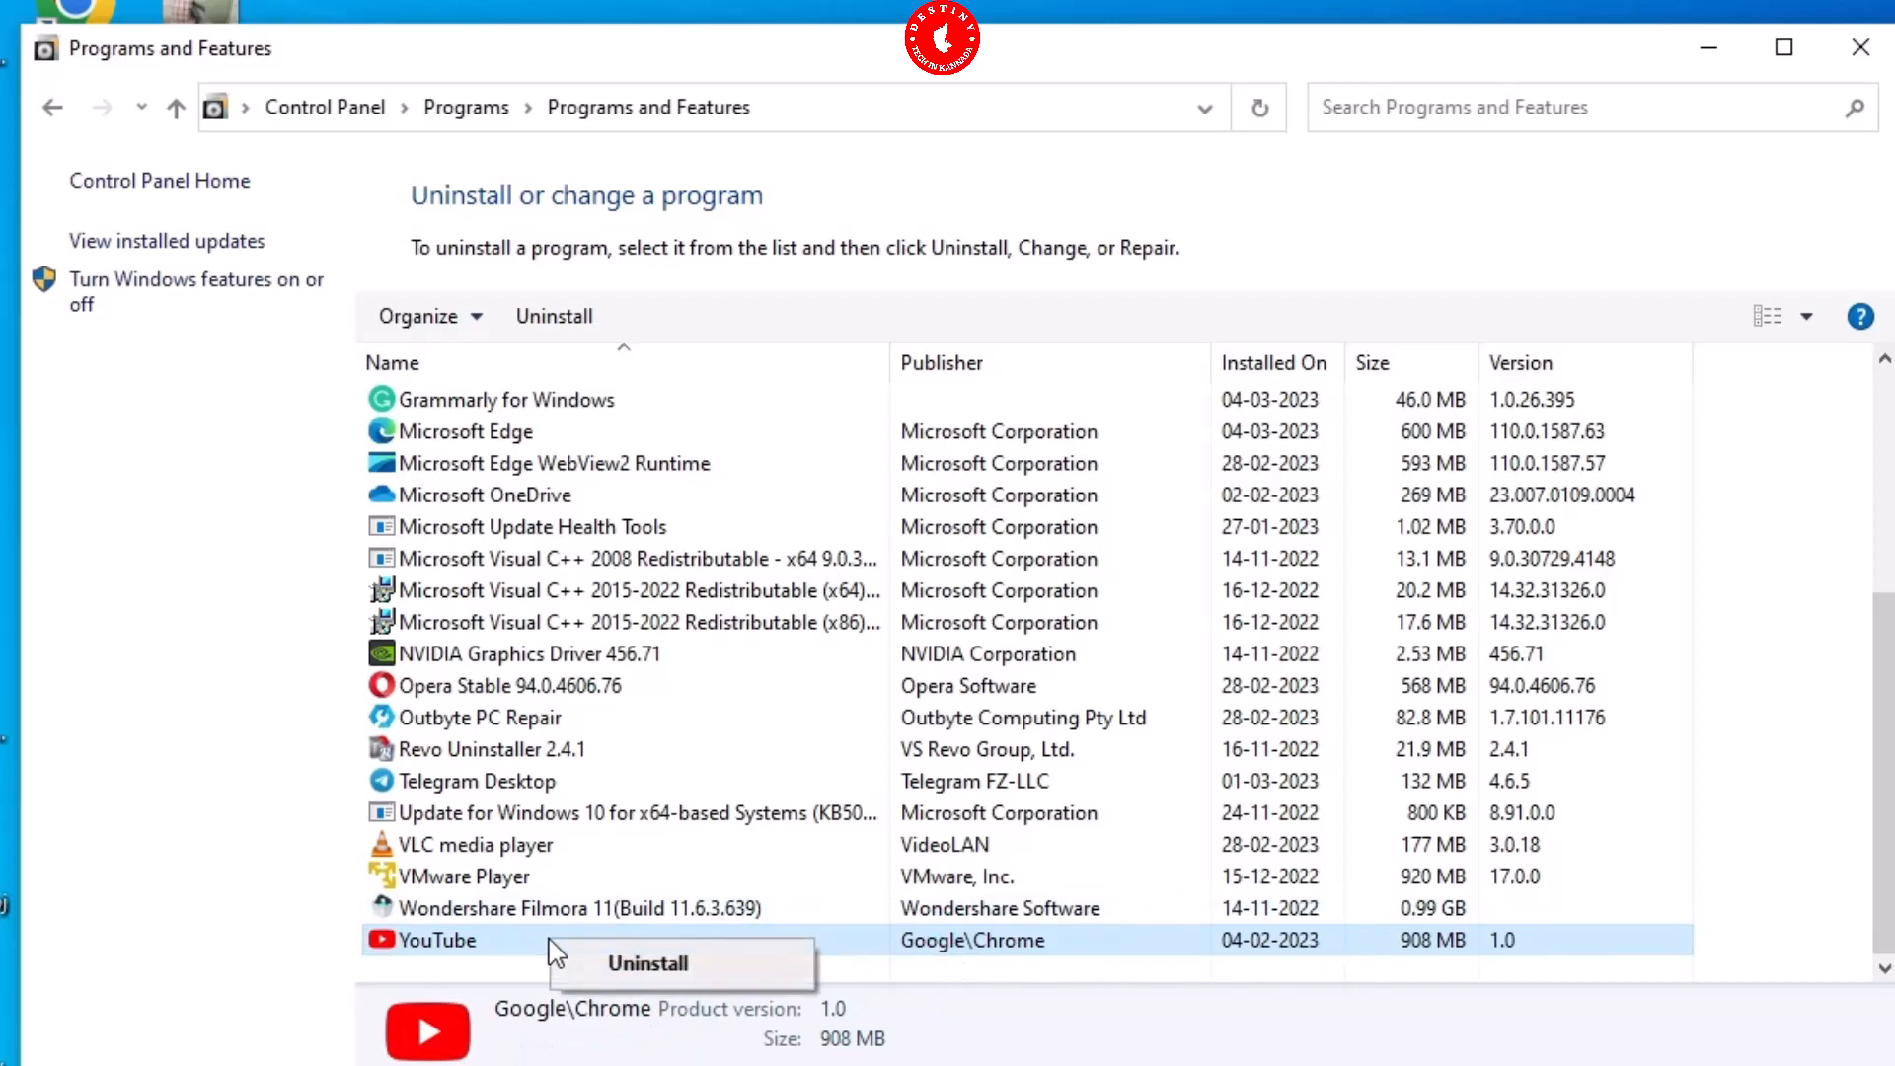
click(633, 973)
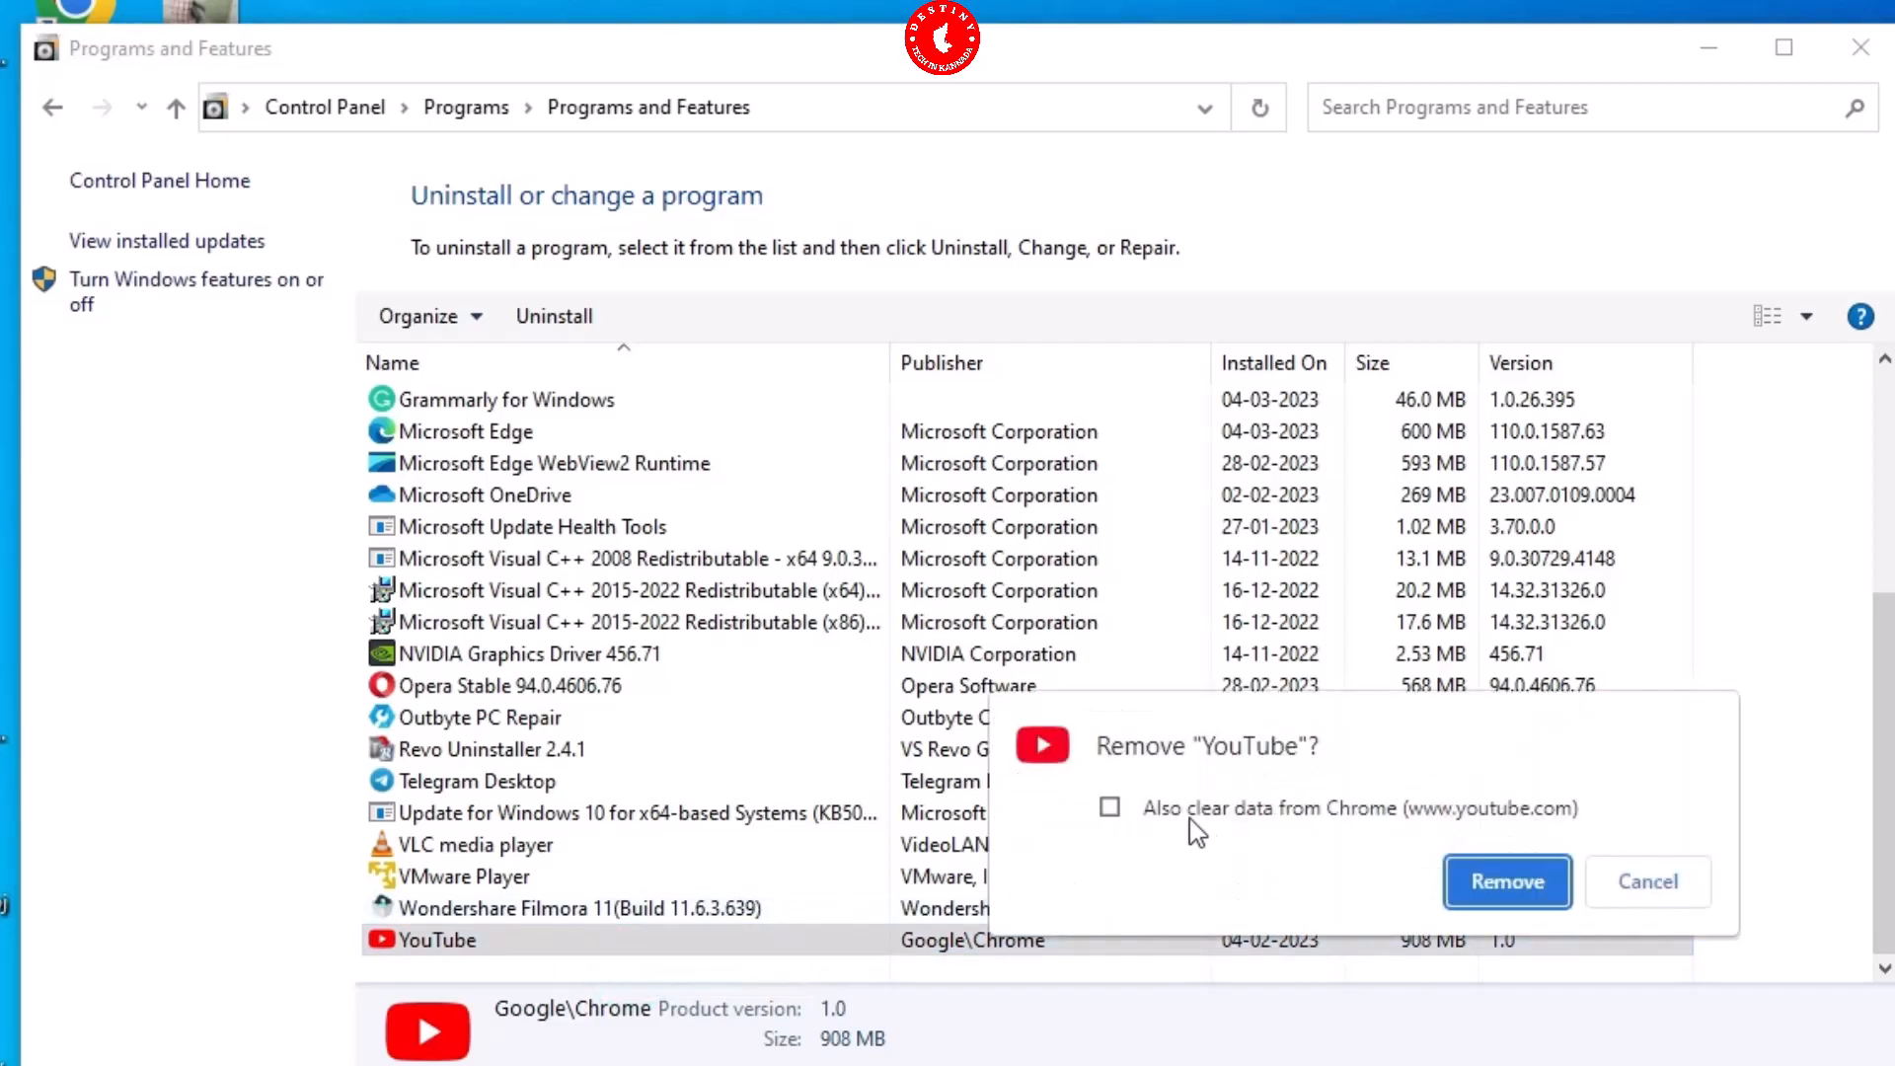
click(1109, 808)
click(1504, 882)
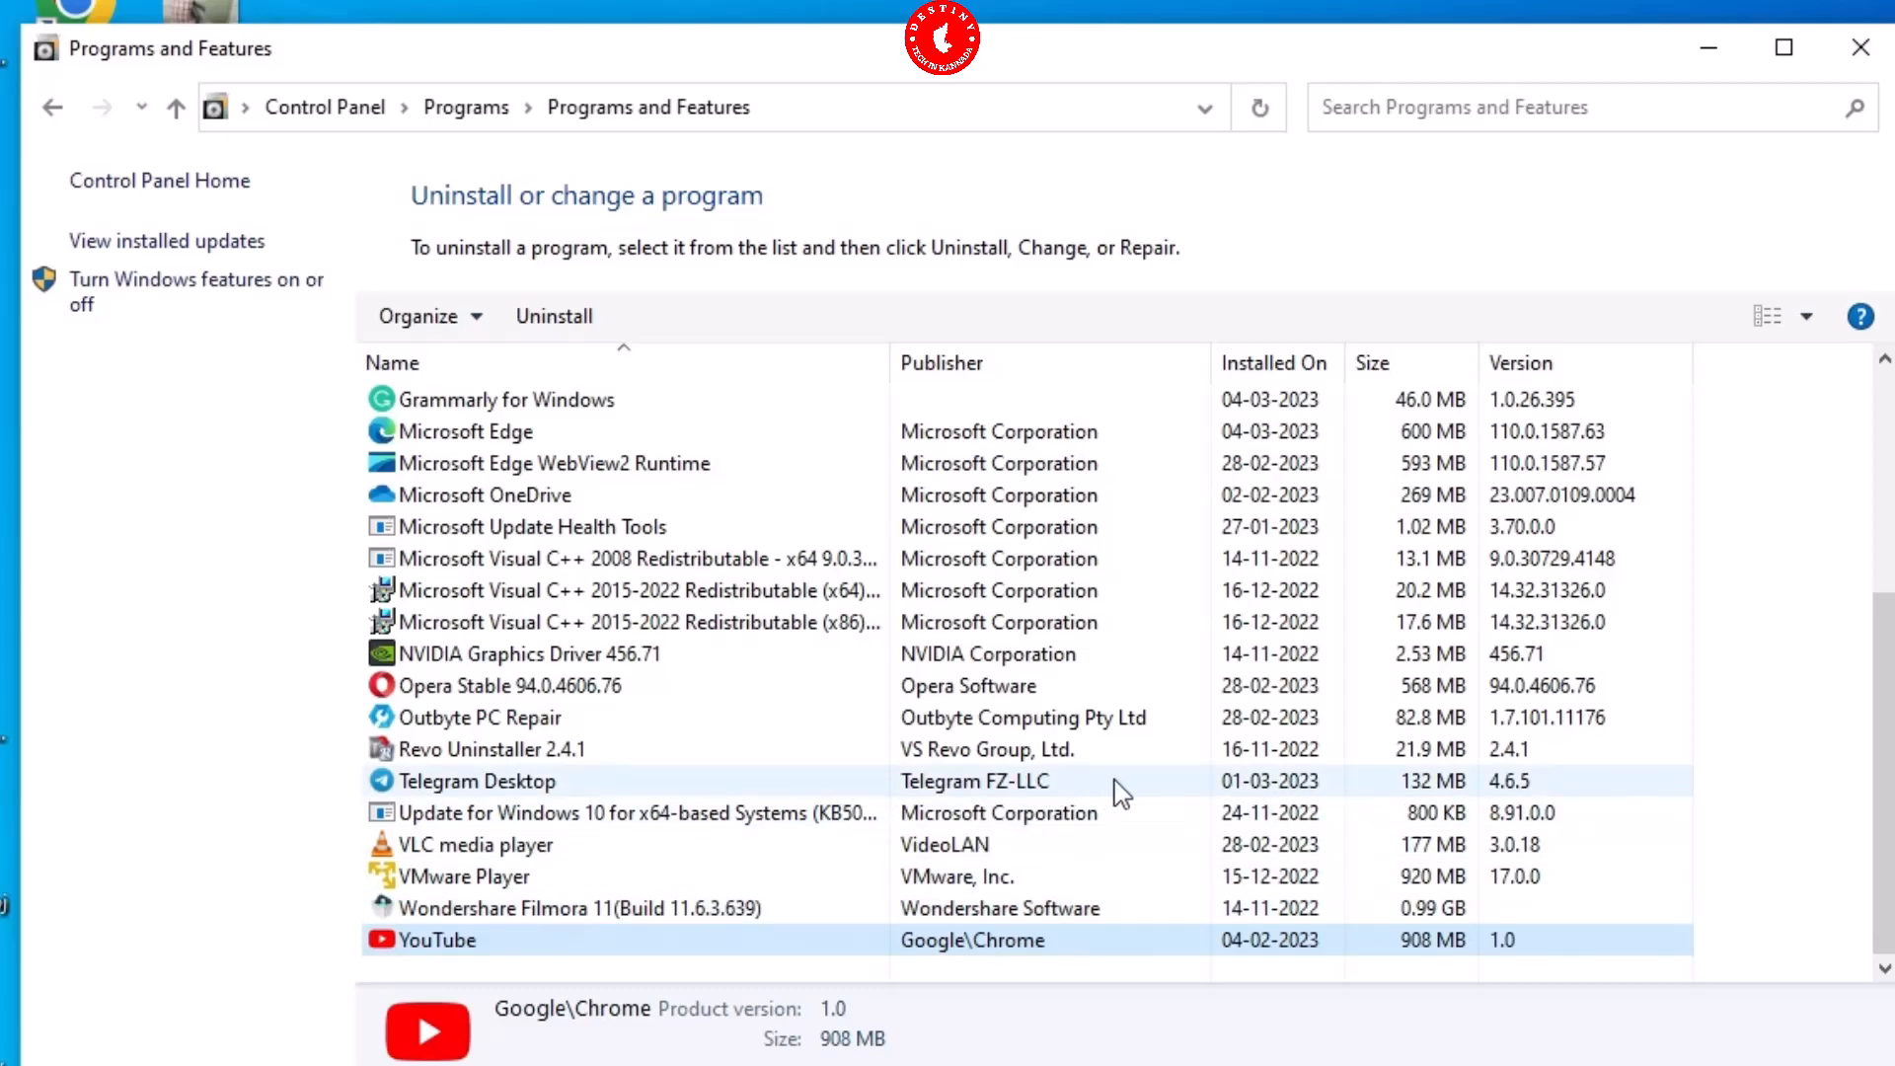
Uninstall Telegram Desktop with all its components and close Programs and Features.
click(1390, 776)
right_click(1390, 775)
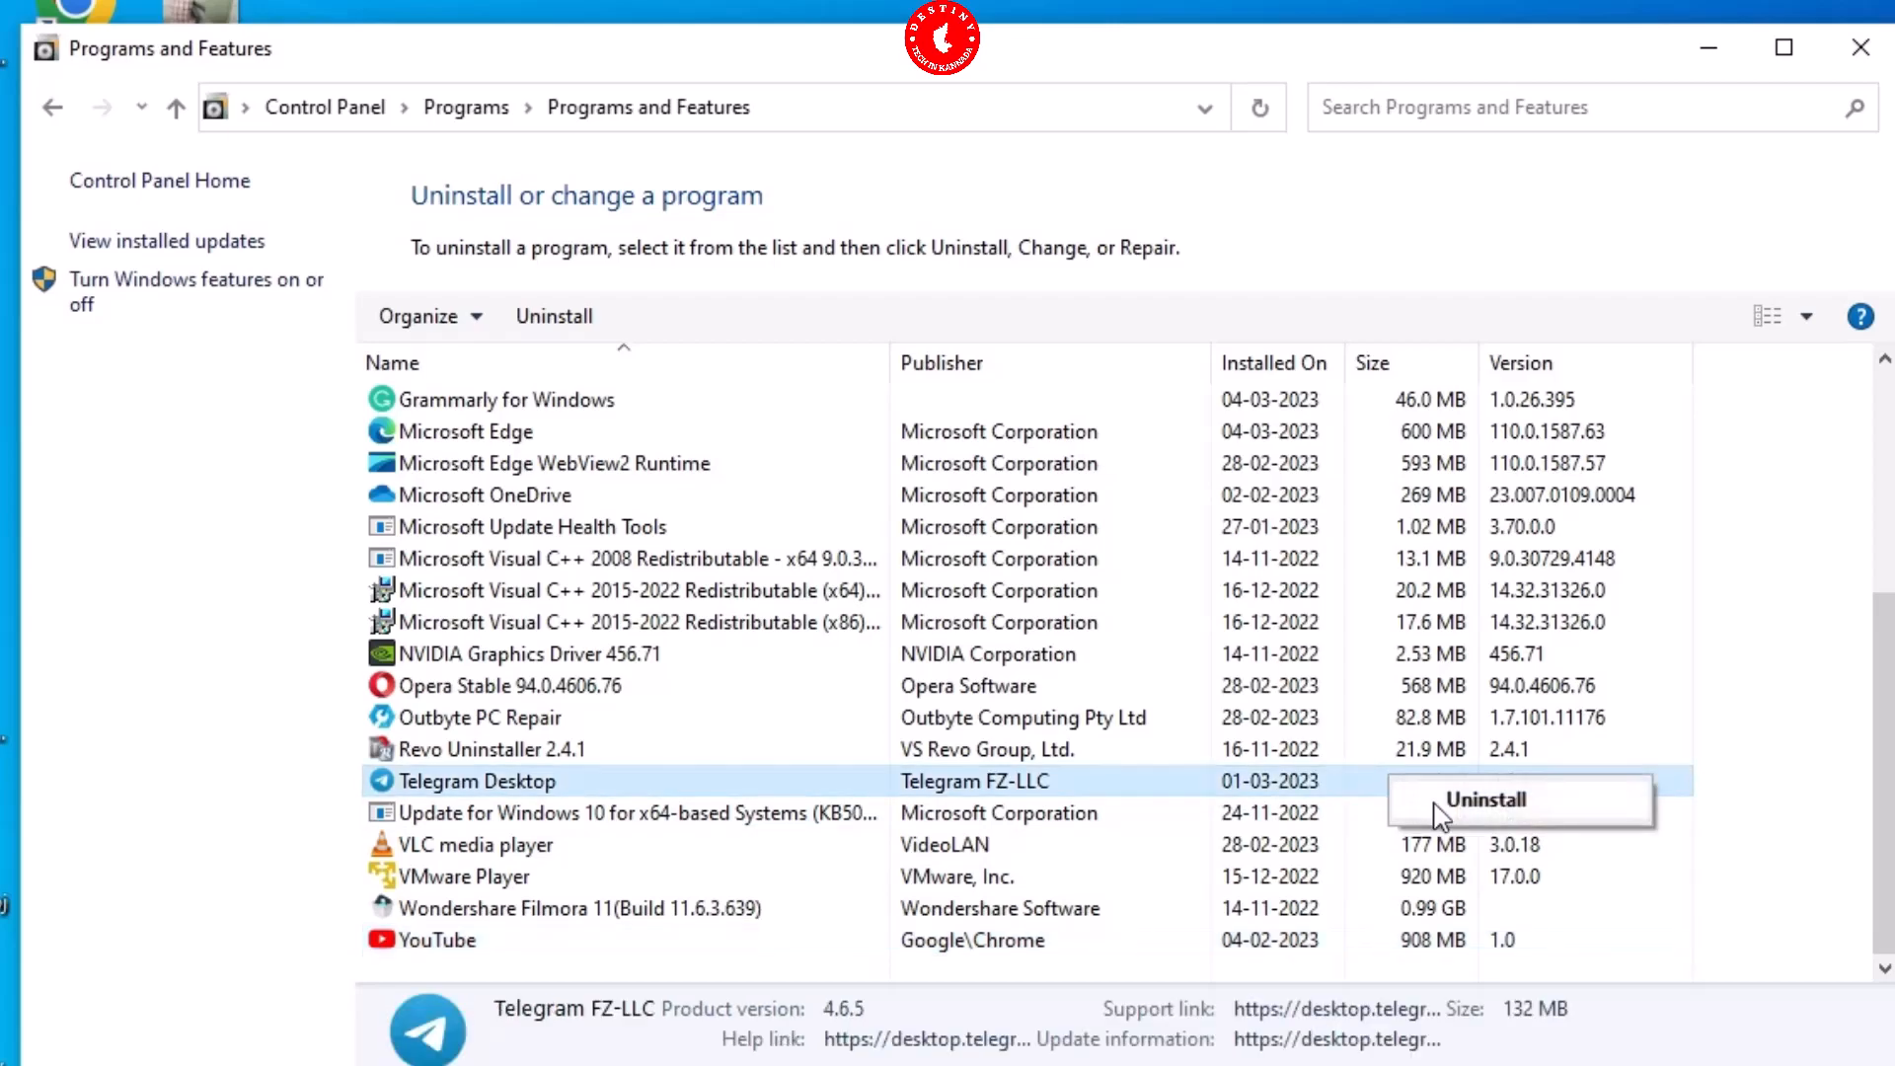
click(1481, 797)
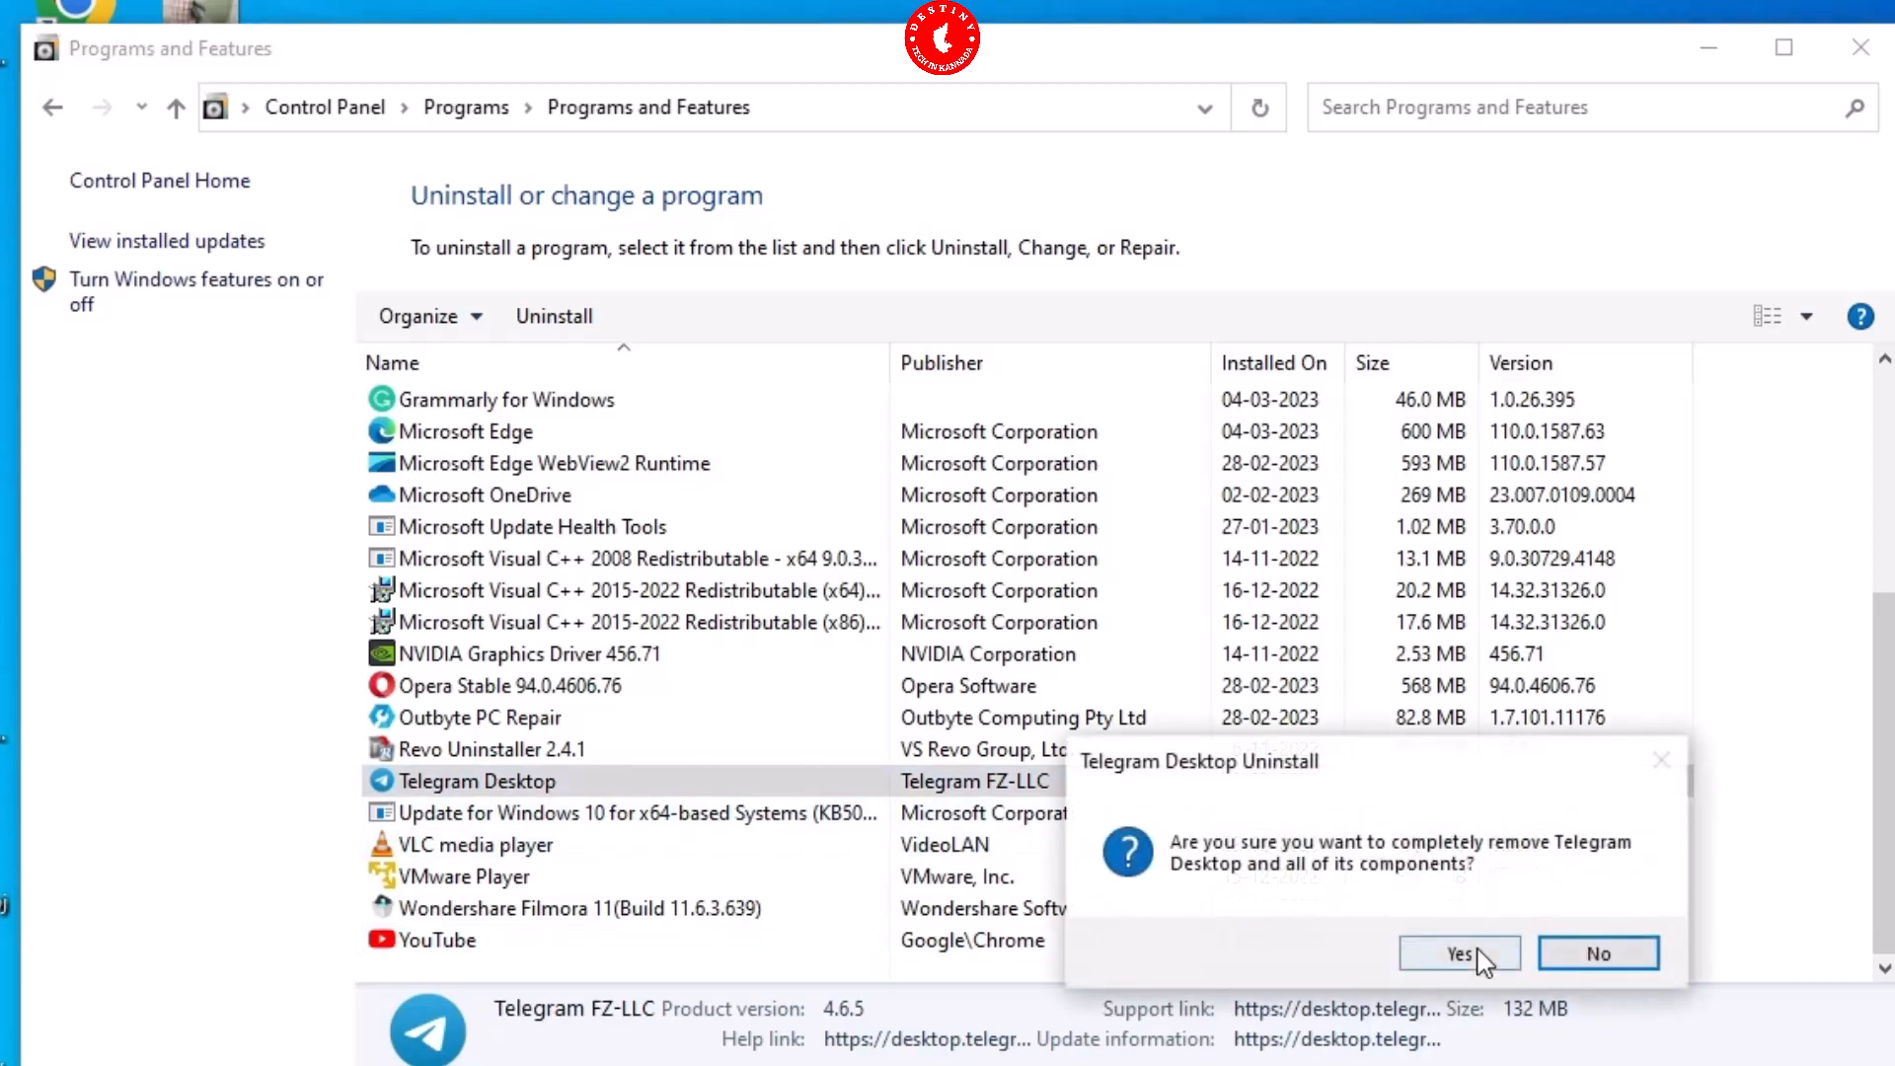
click(1461, 956)
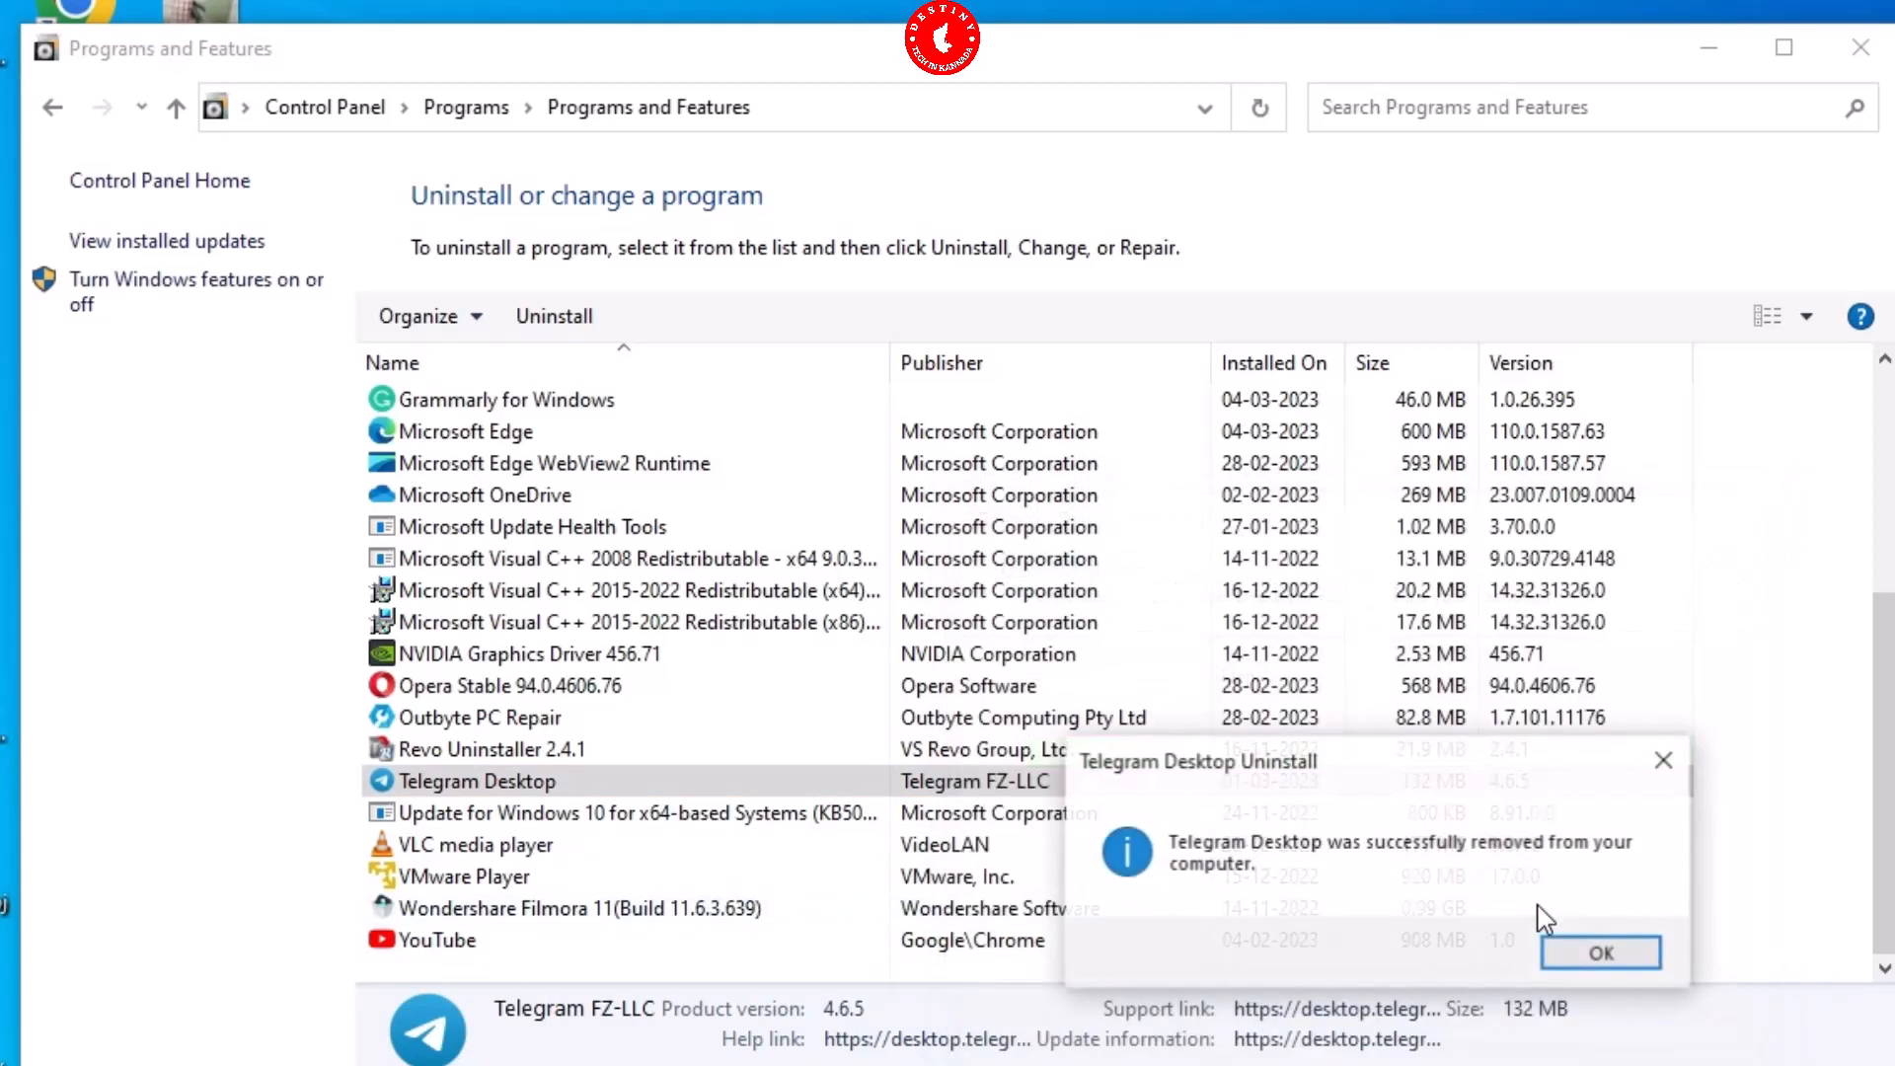
click(1599, 954)
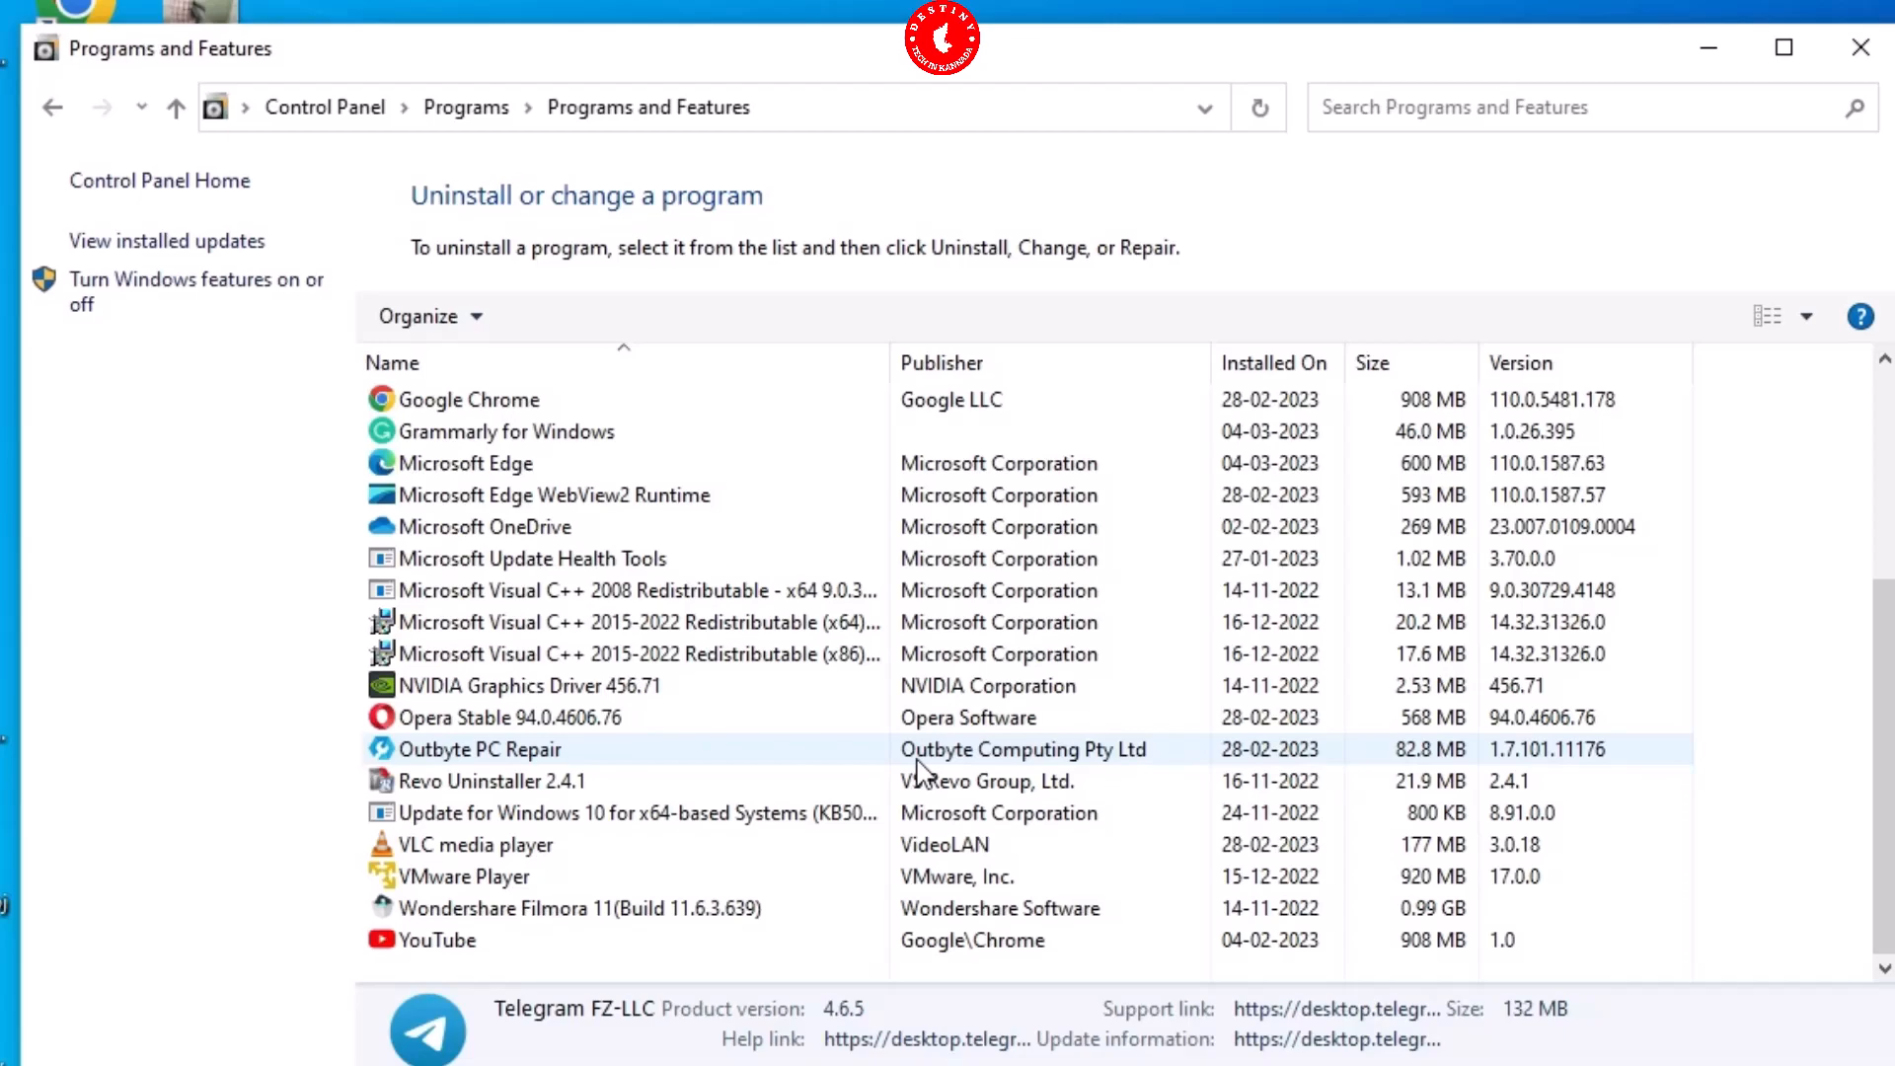
scroll(885, 760, up, 3)
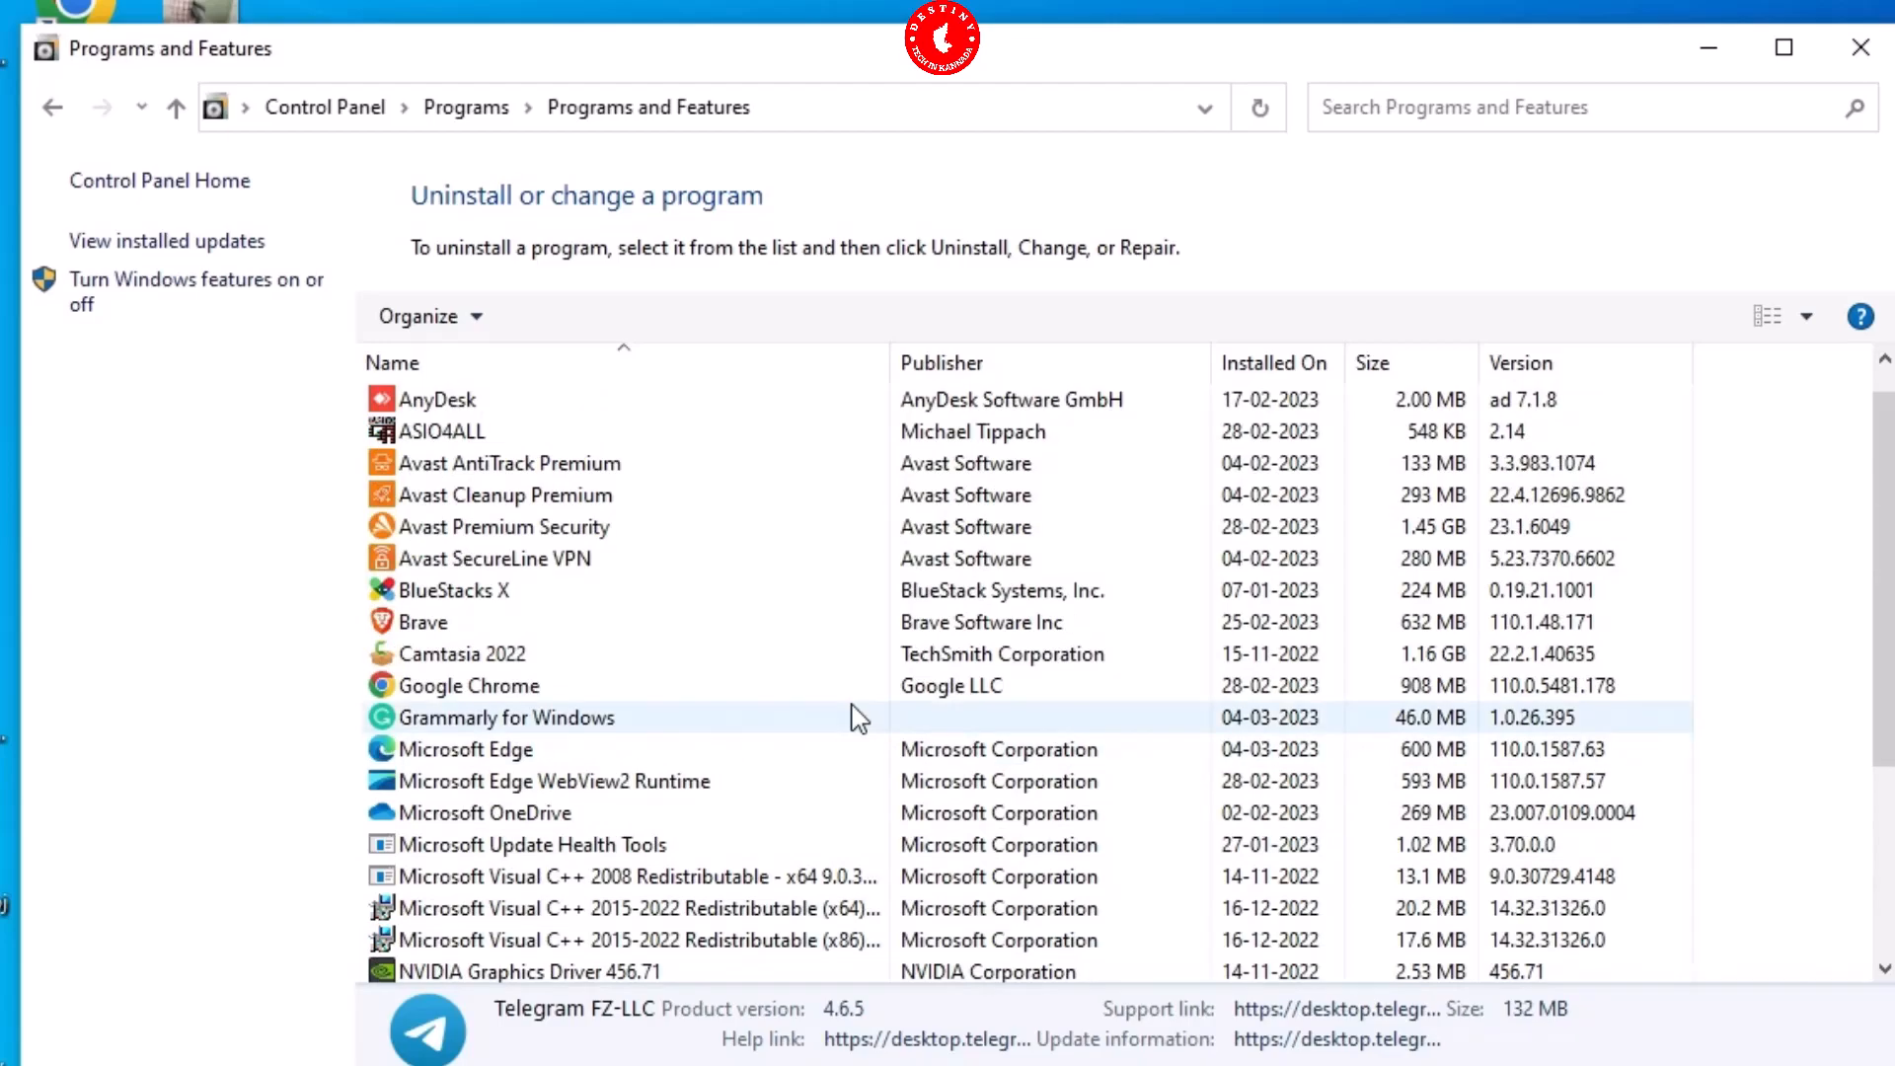
scroll(859, 717, up, 1)
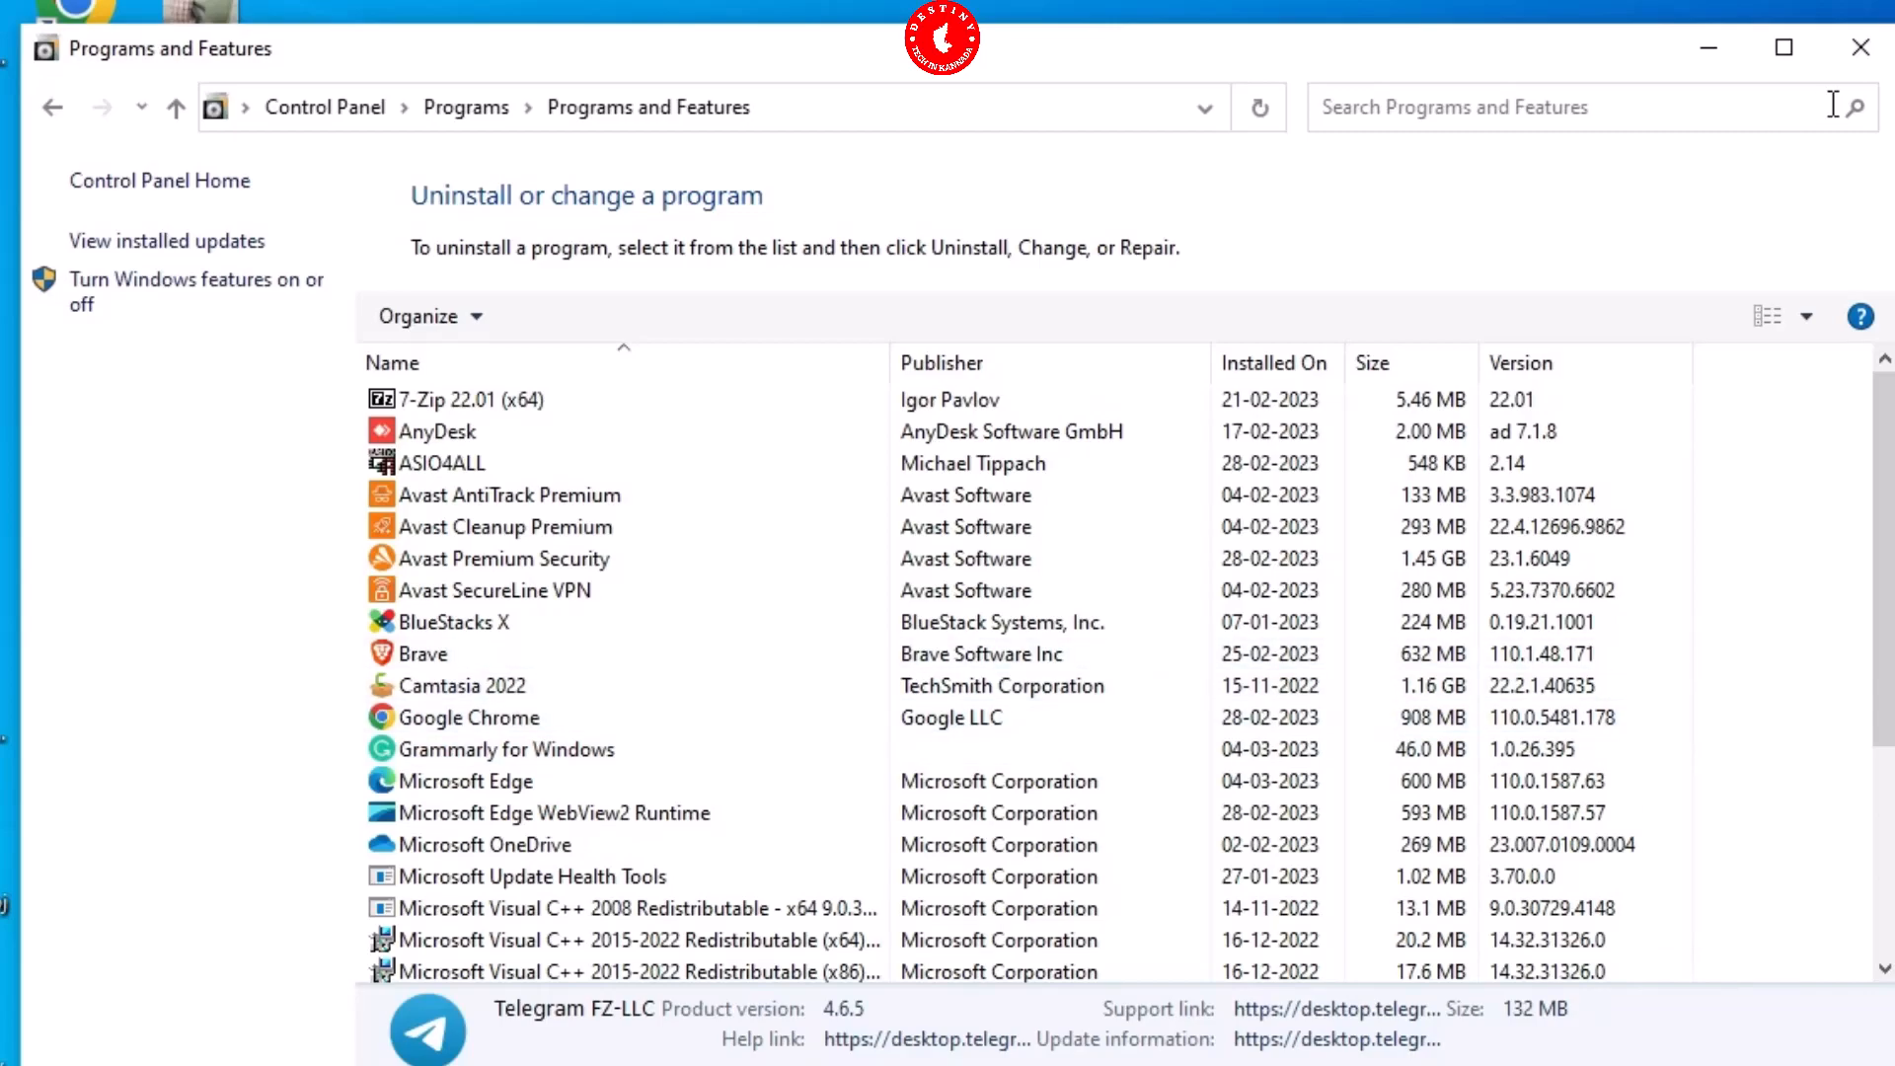
click(1861, 47)
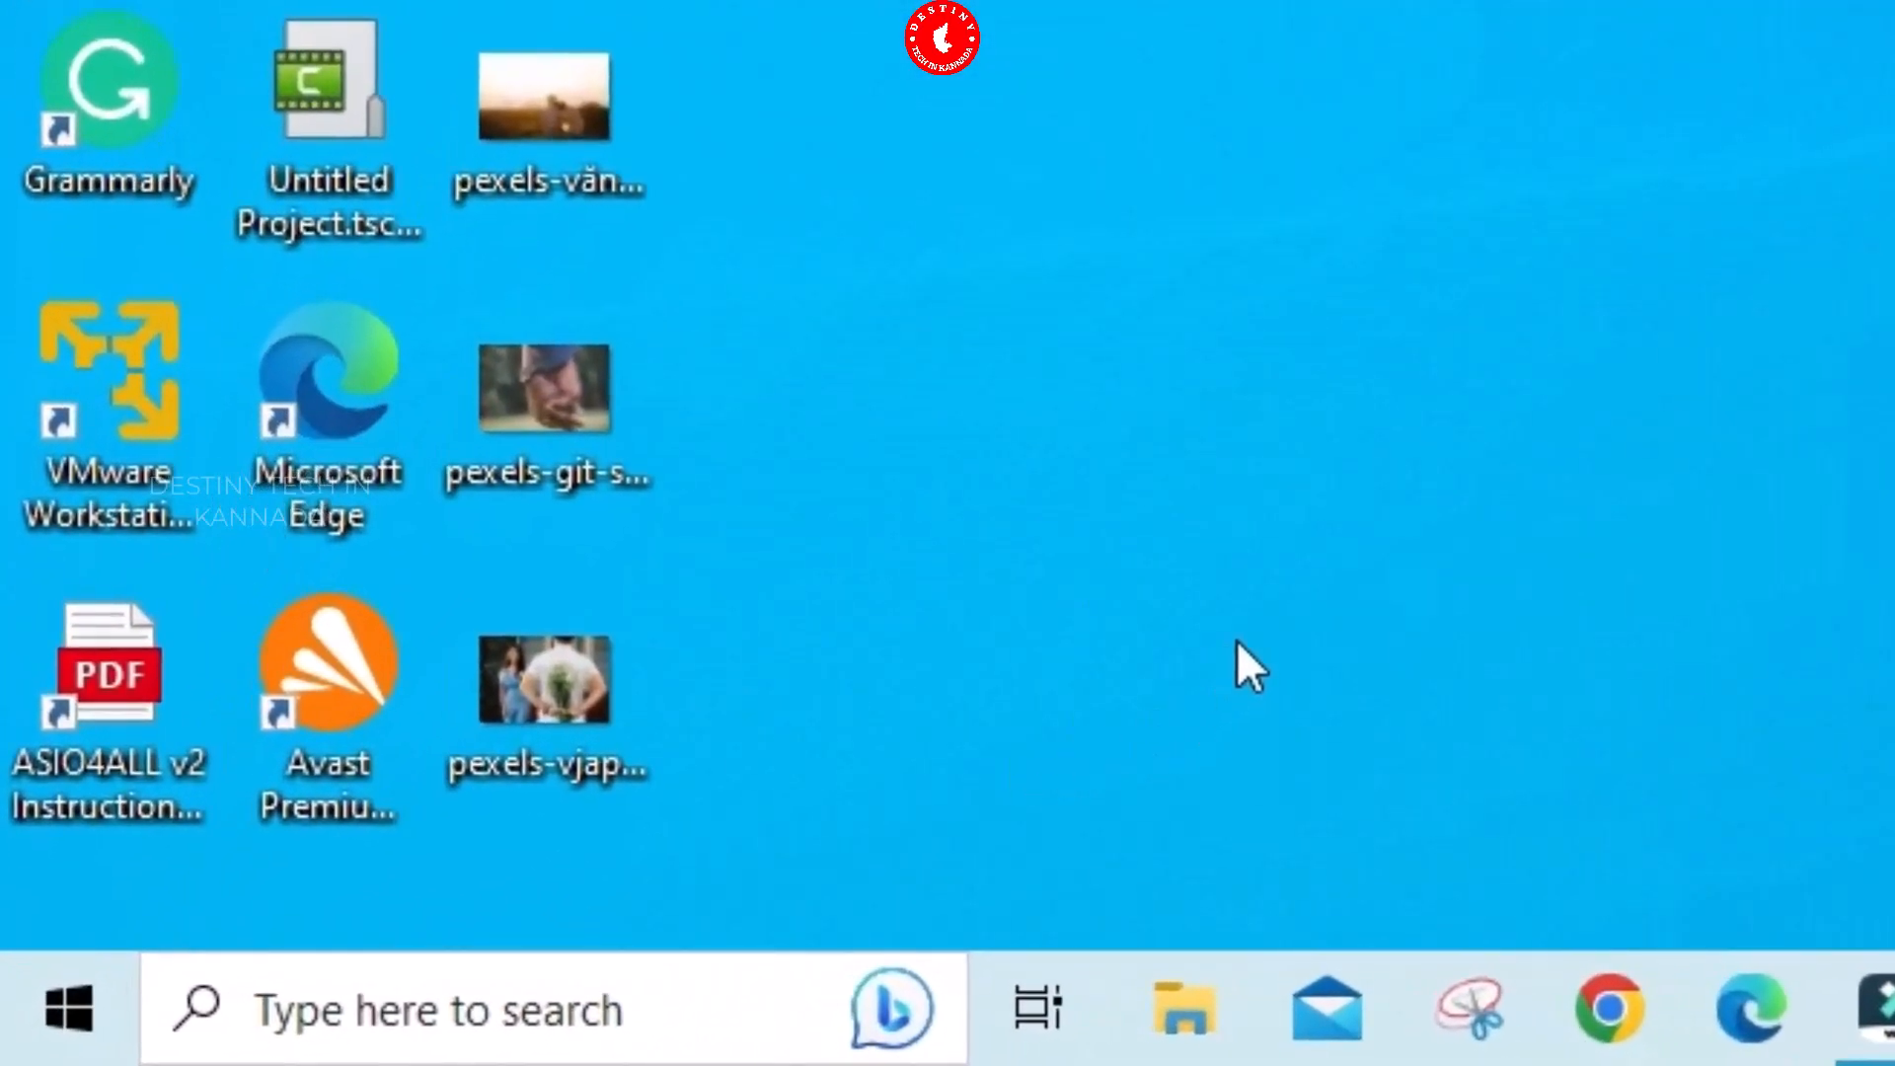
Open the additional power settings from Power & sleep settings and select the High performance power plan.
click(400, 1007)
text(power &)
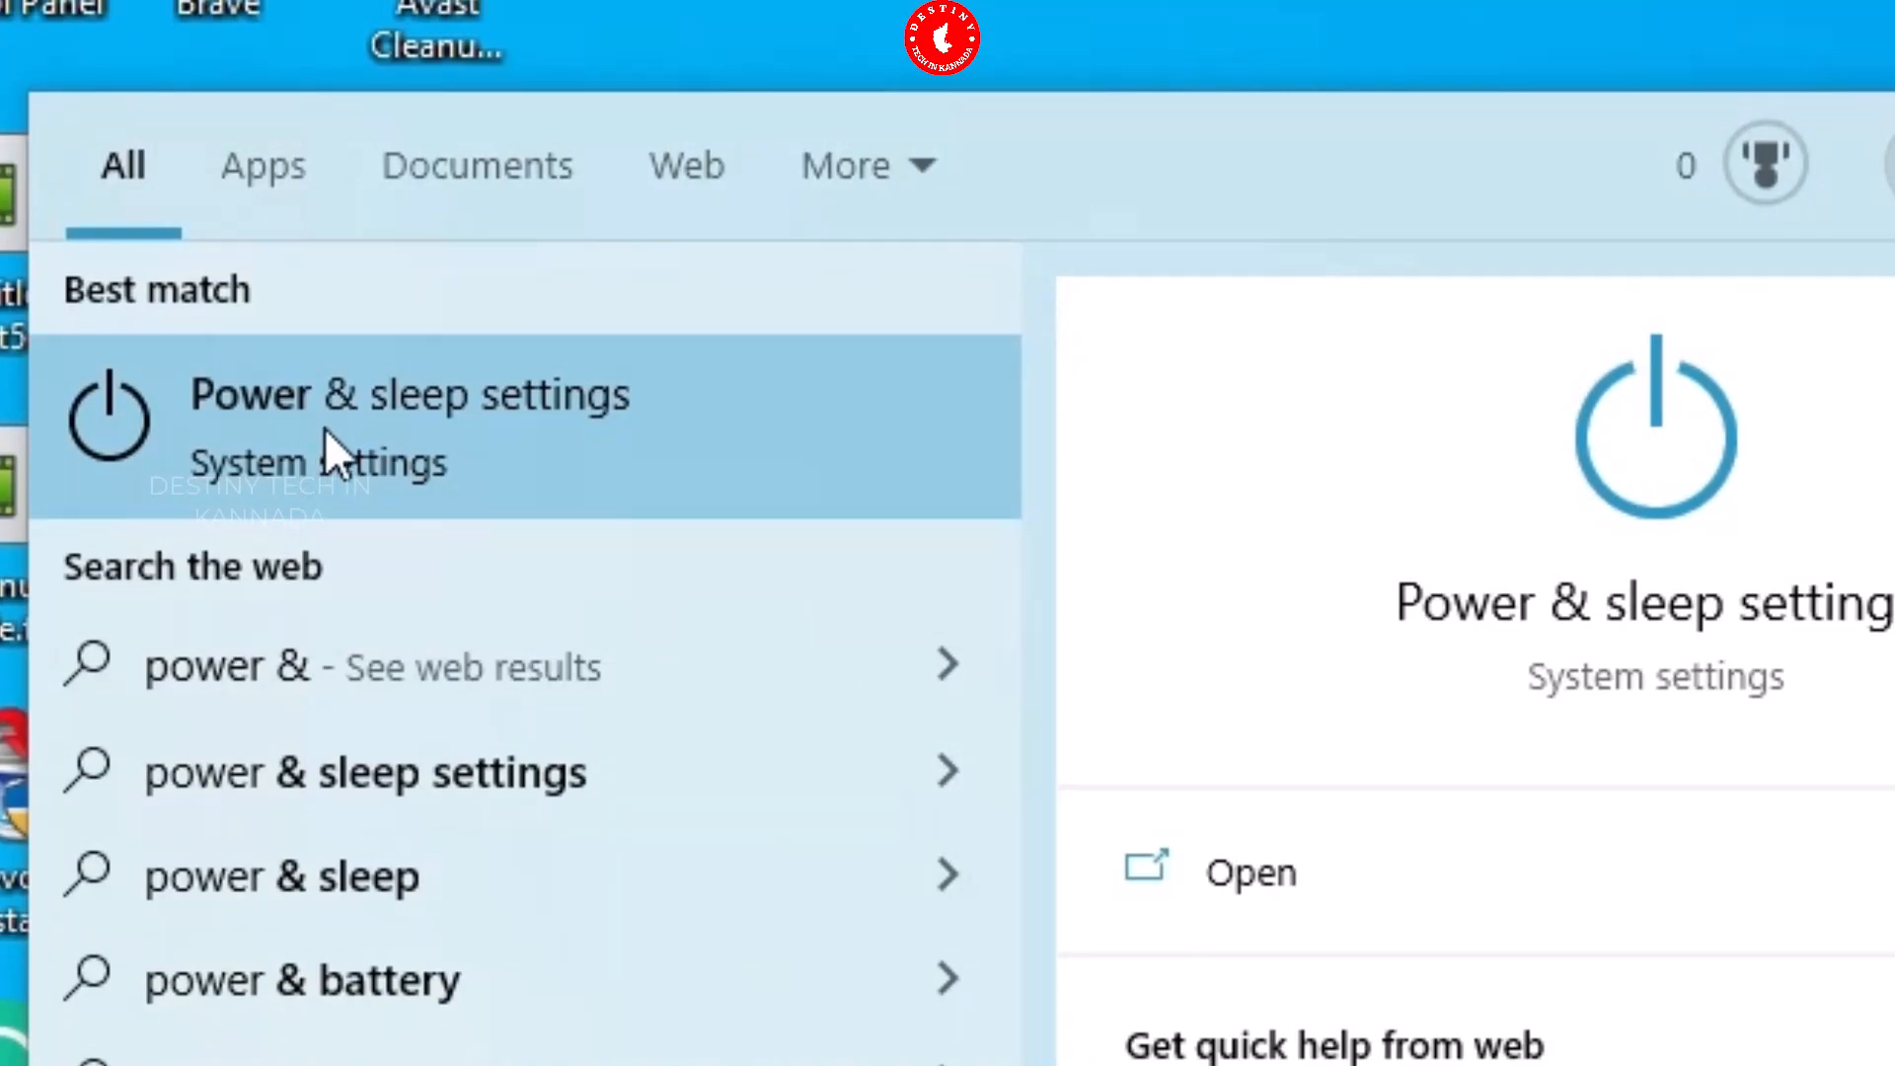
click(510, 452)
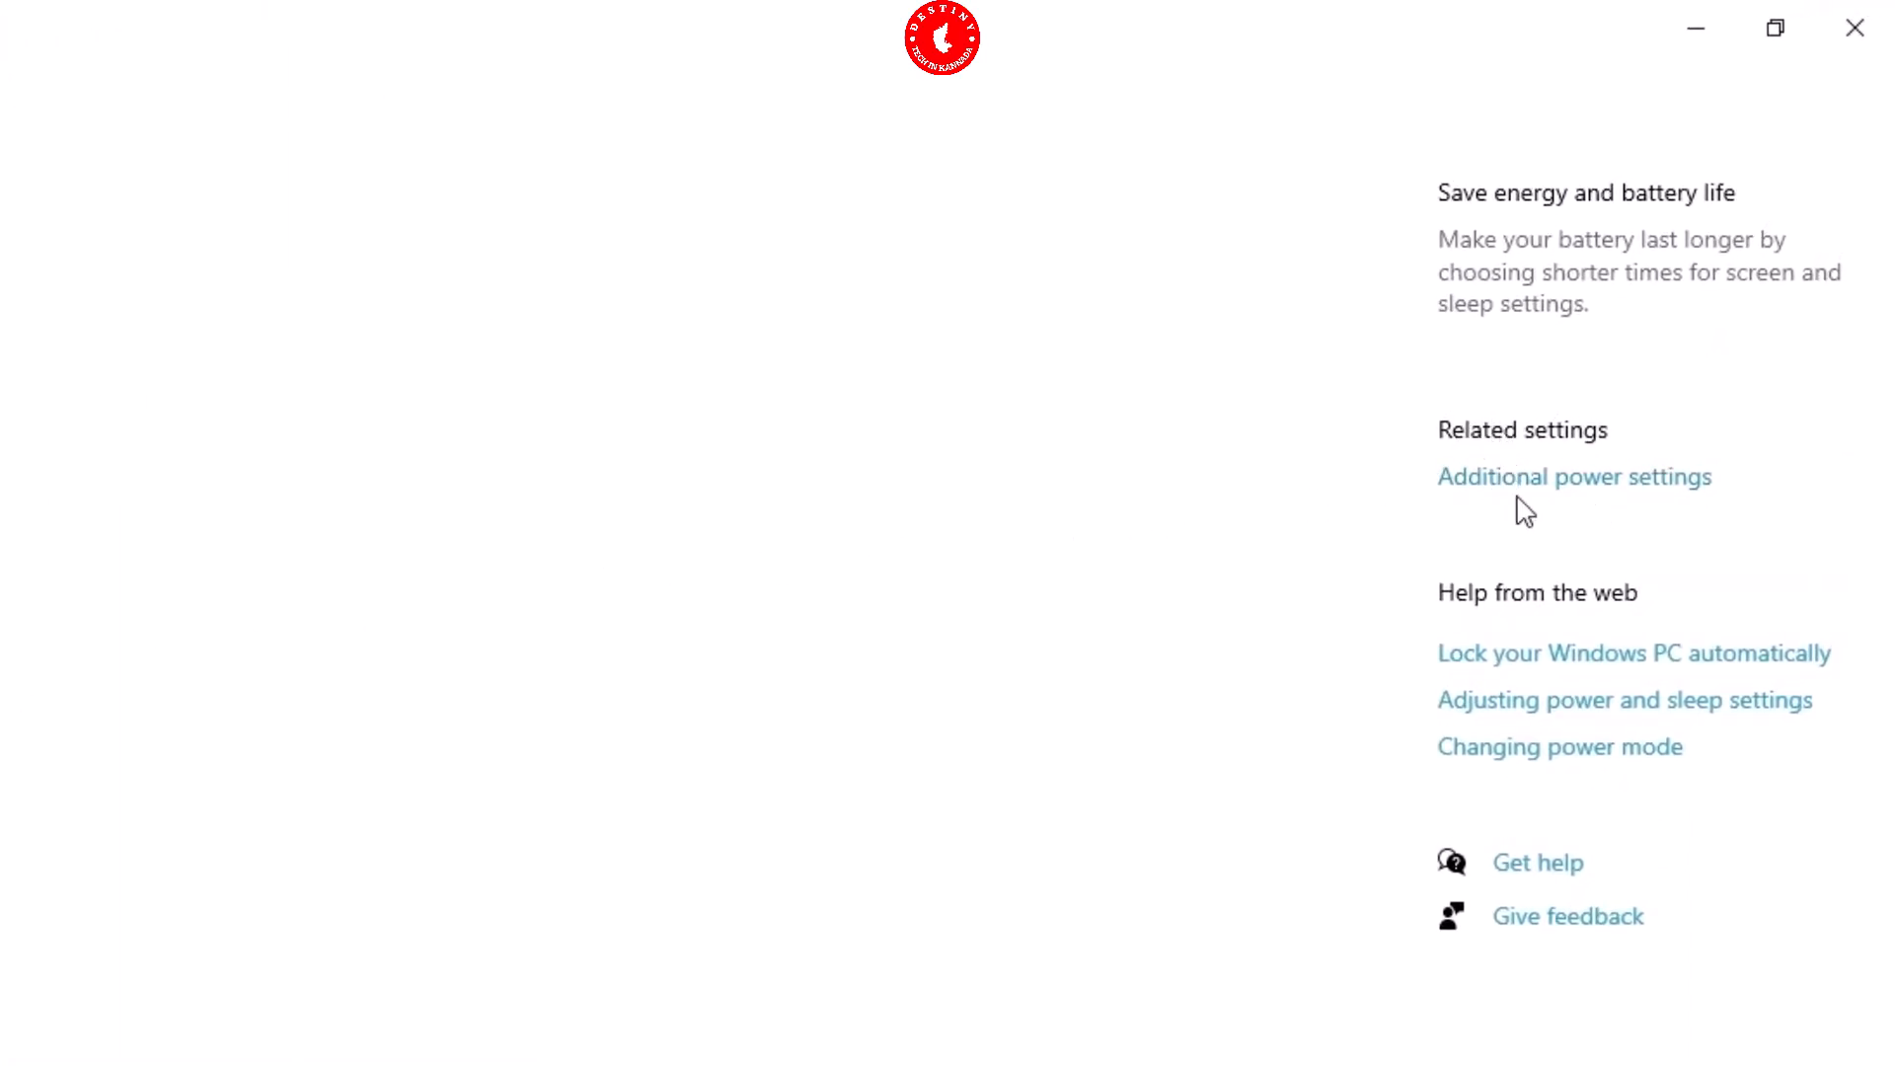
click(1579, 491)
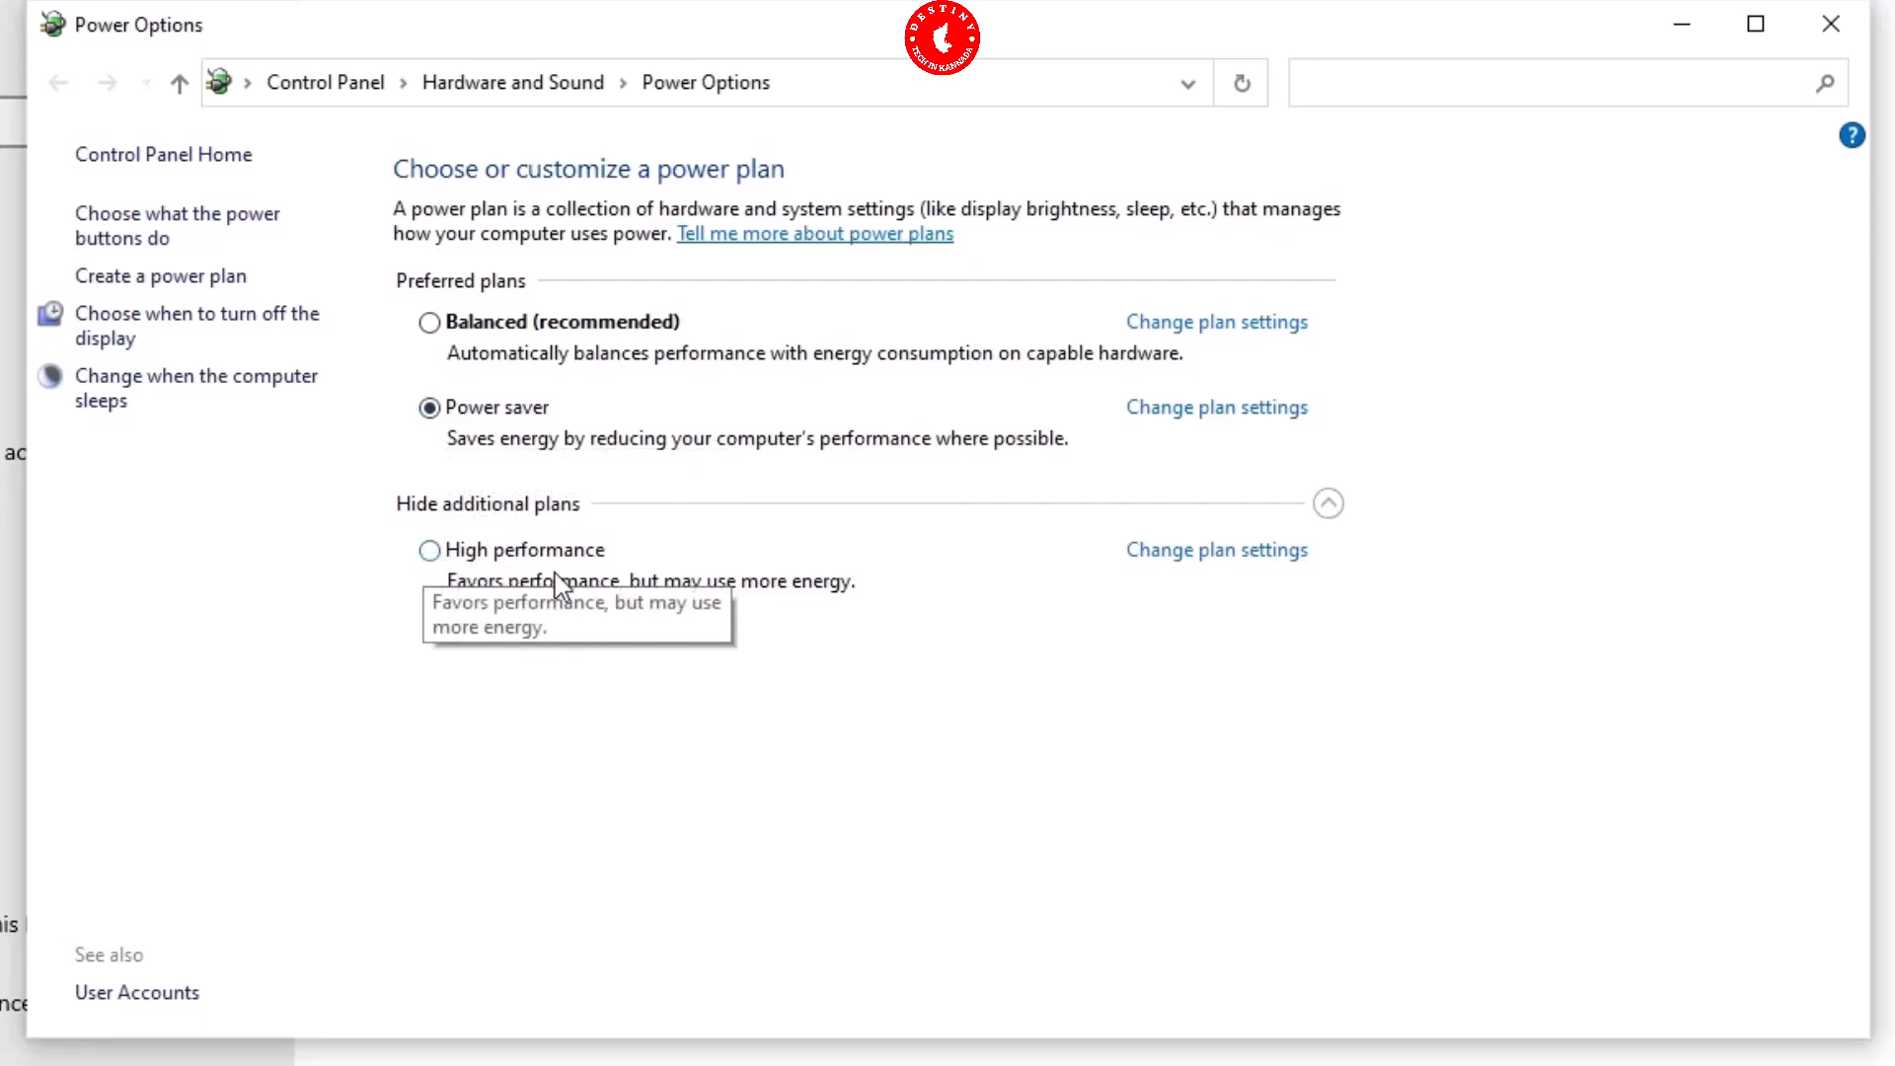
click(431, 552)
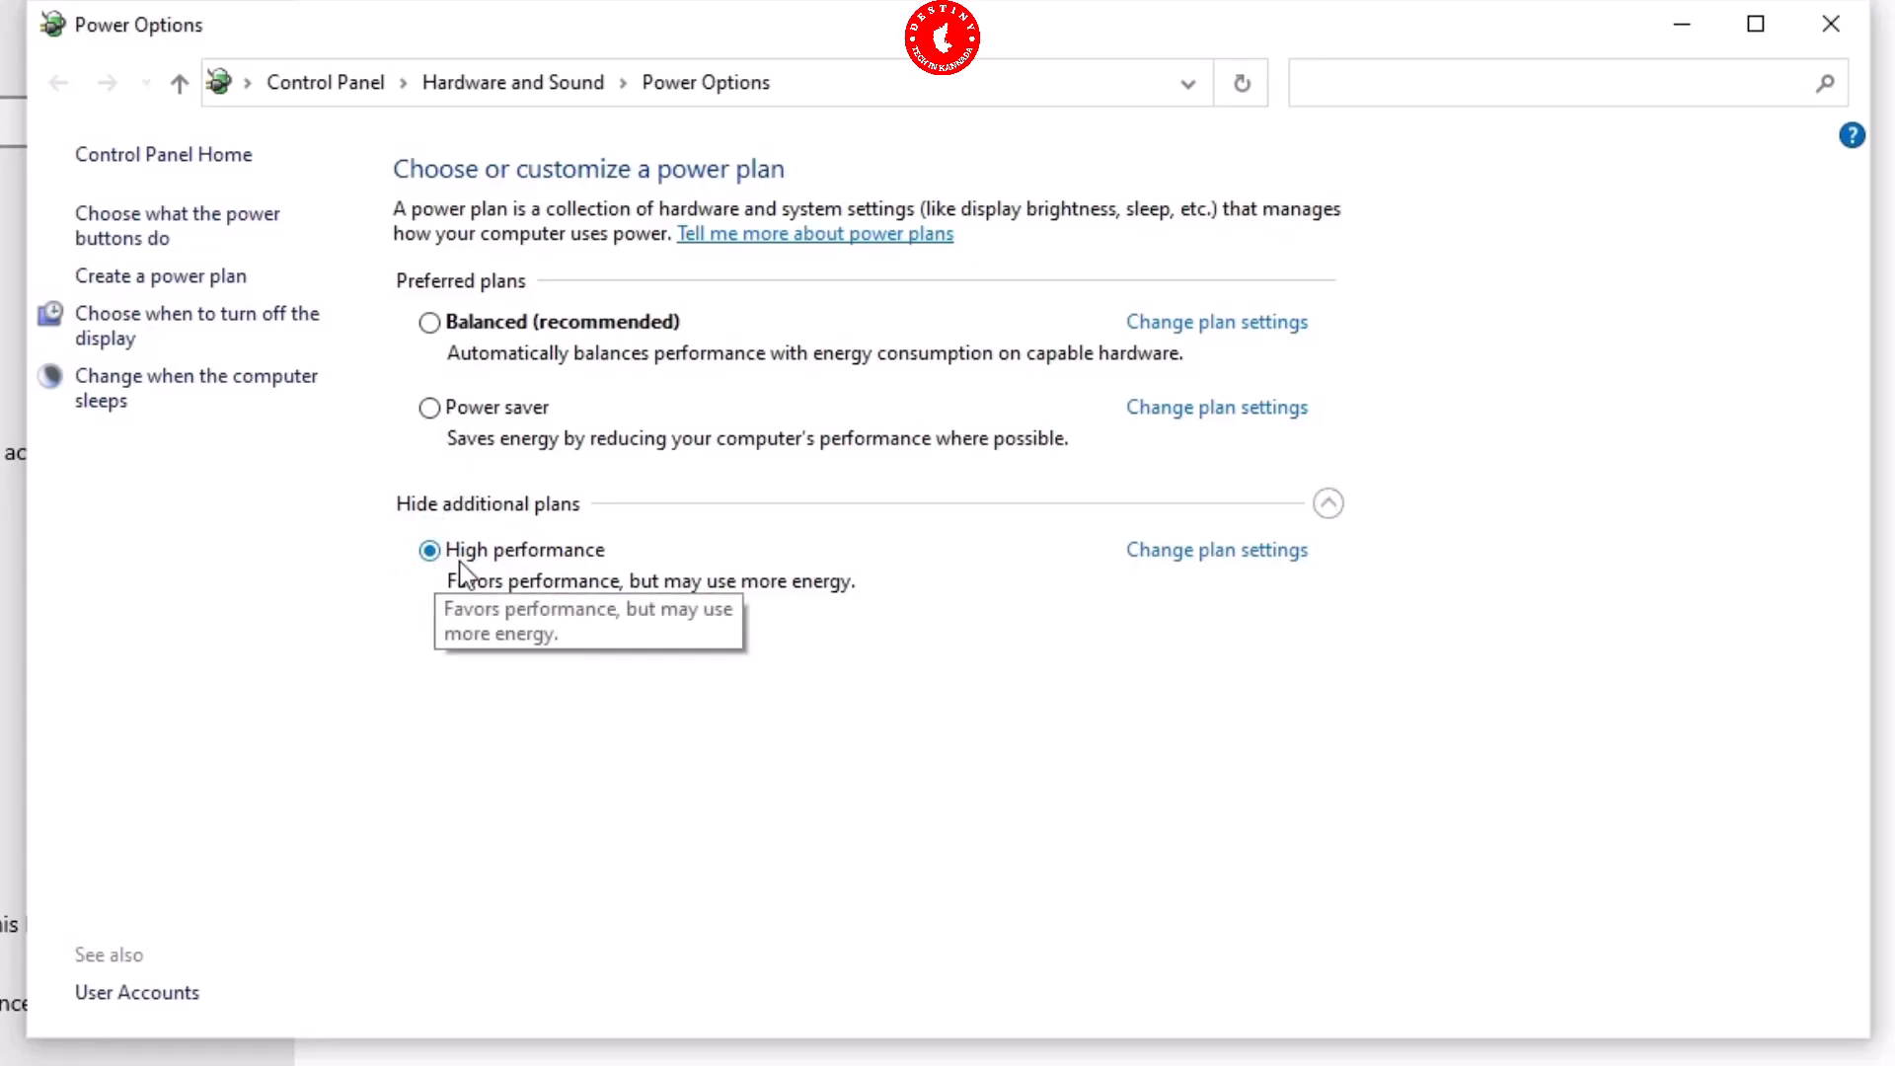
Open the High performance plan's settings and set the display to turn off after 5 minutes.
click(1196, 570)
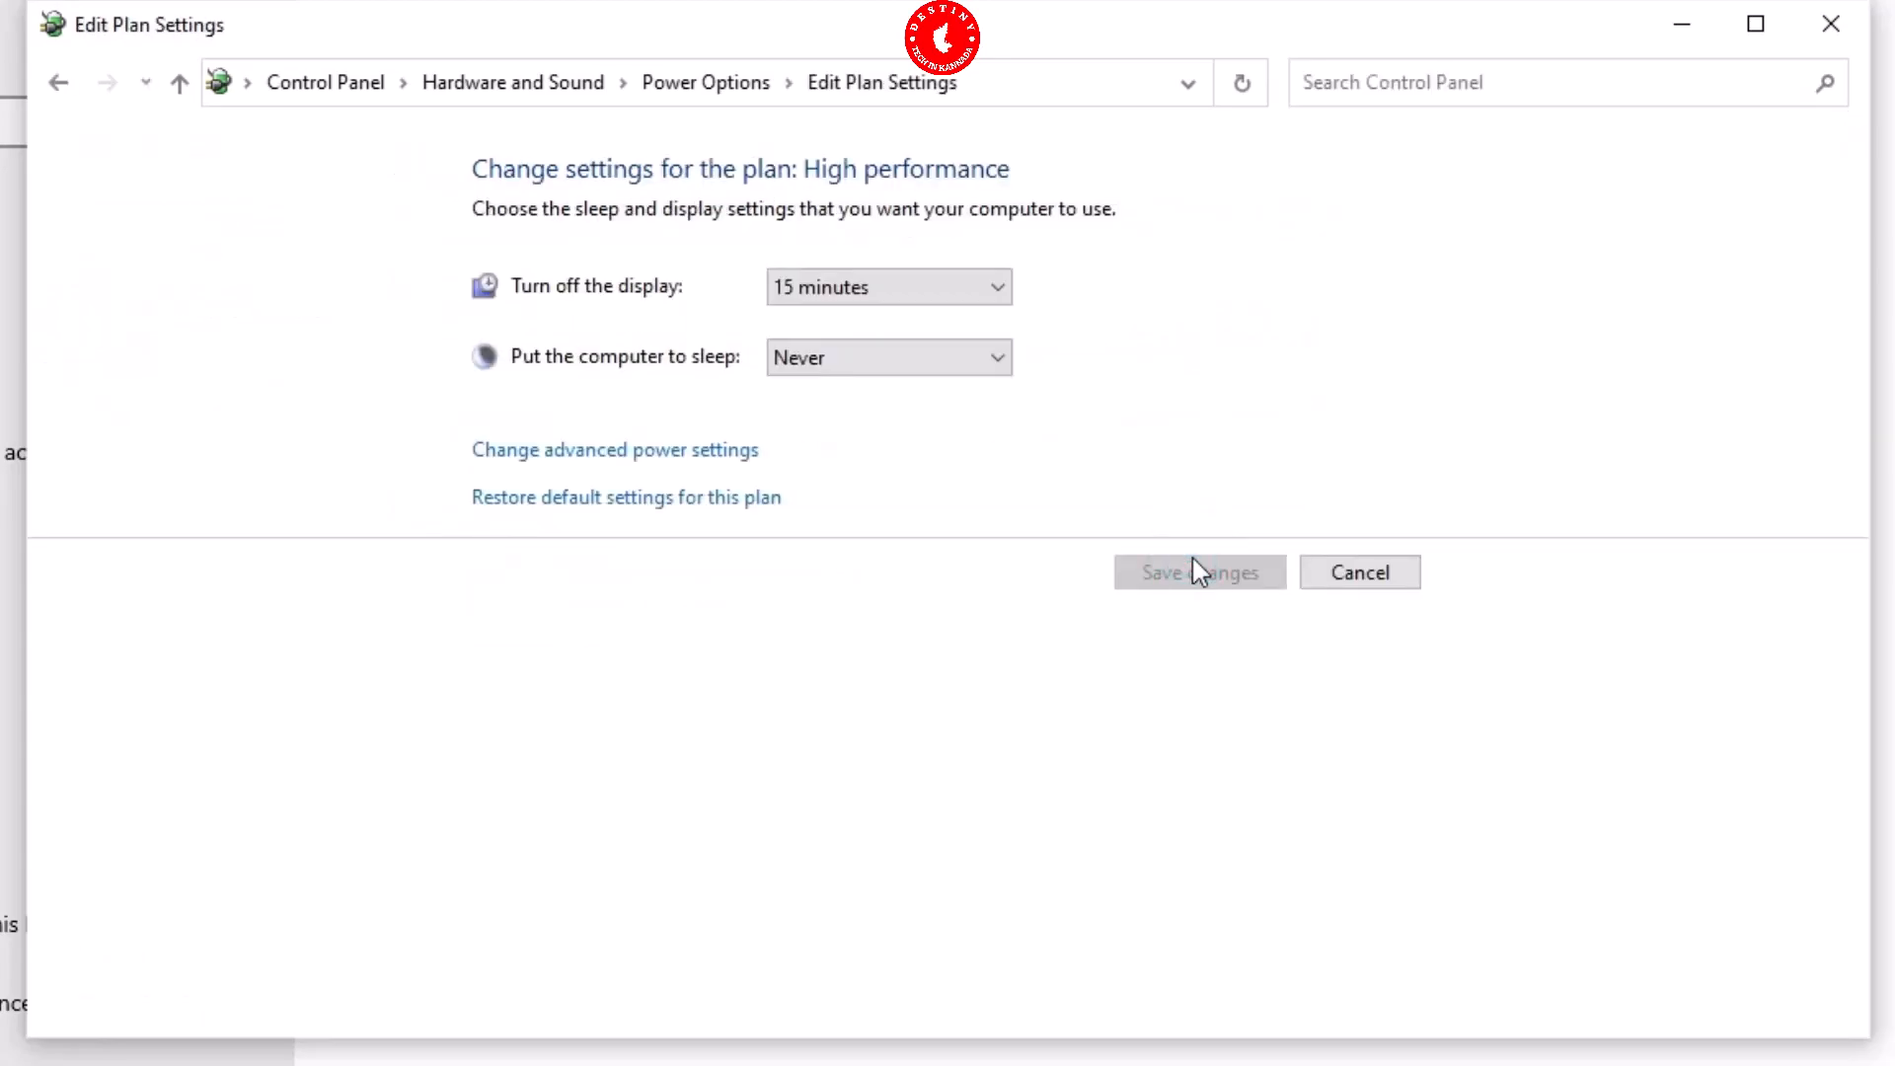
click(893, 308)
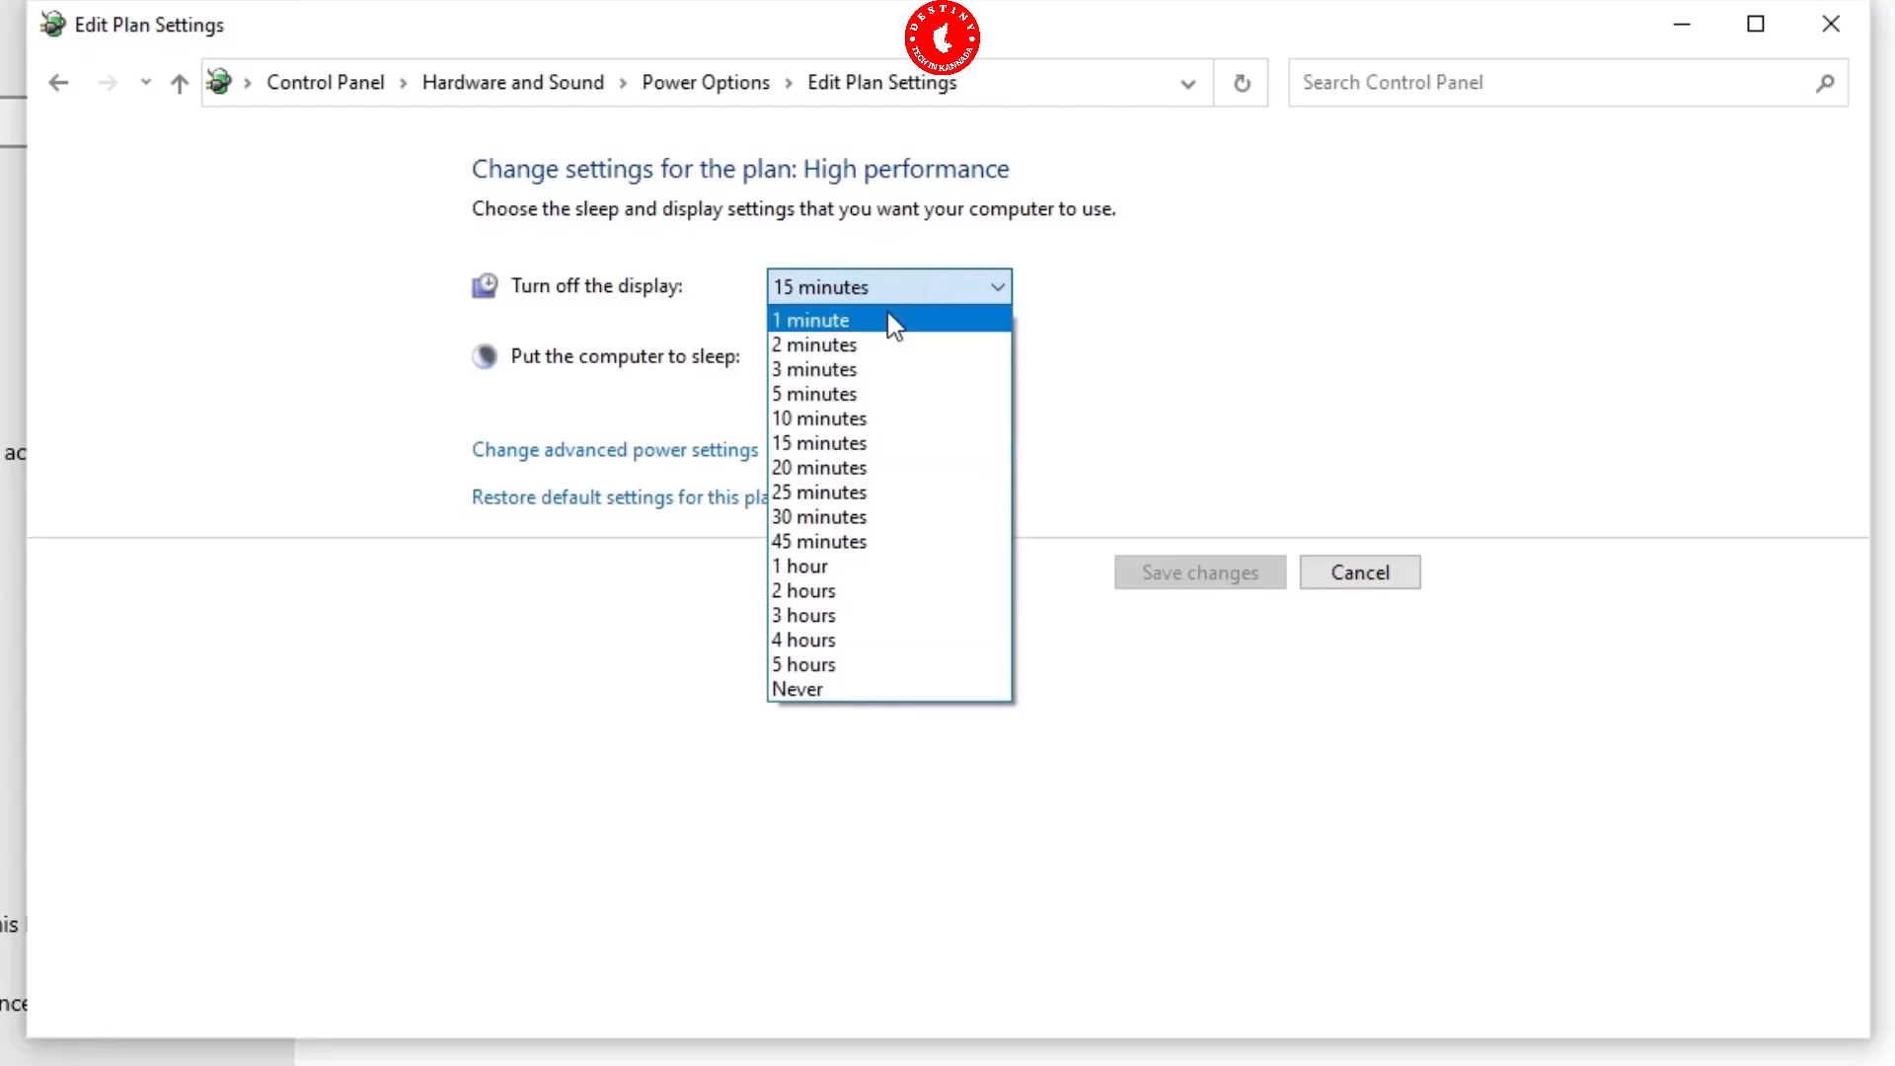
click(886, 394)
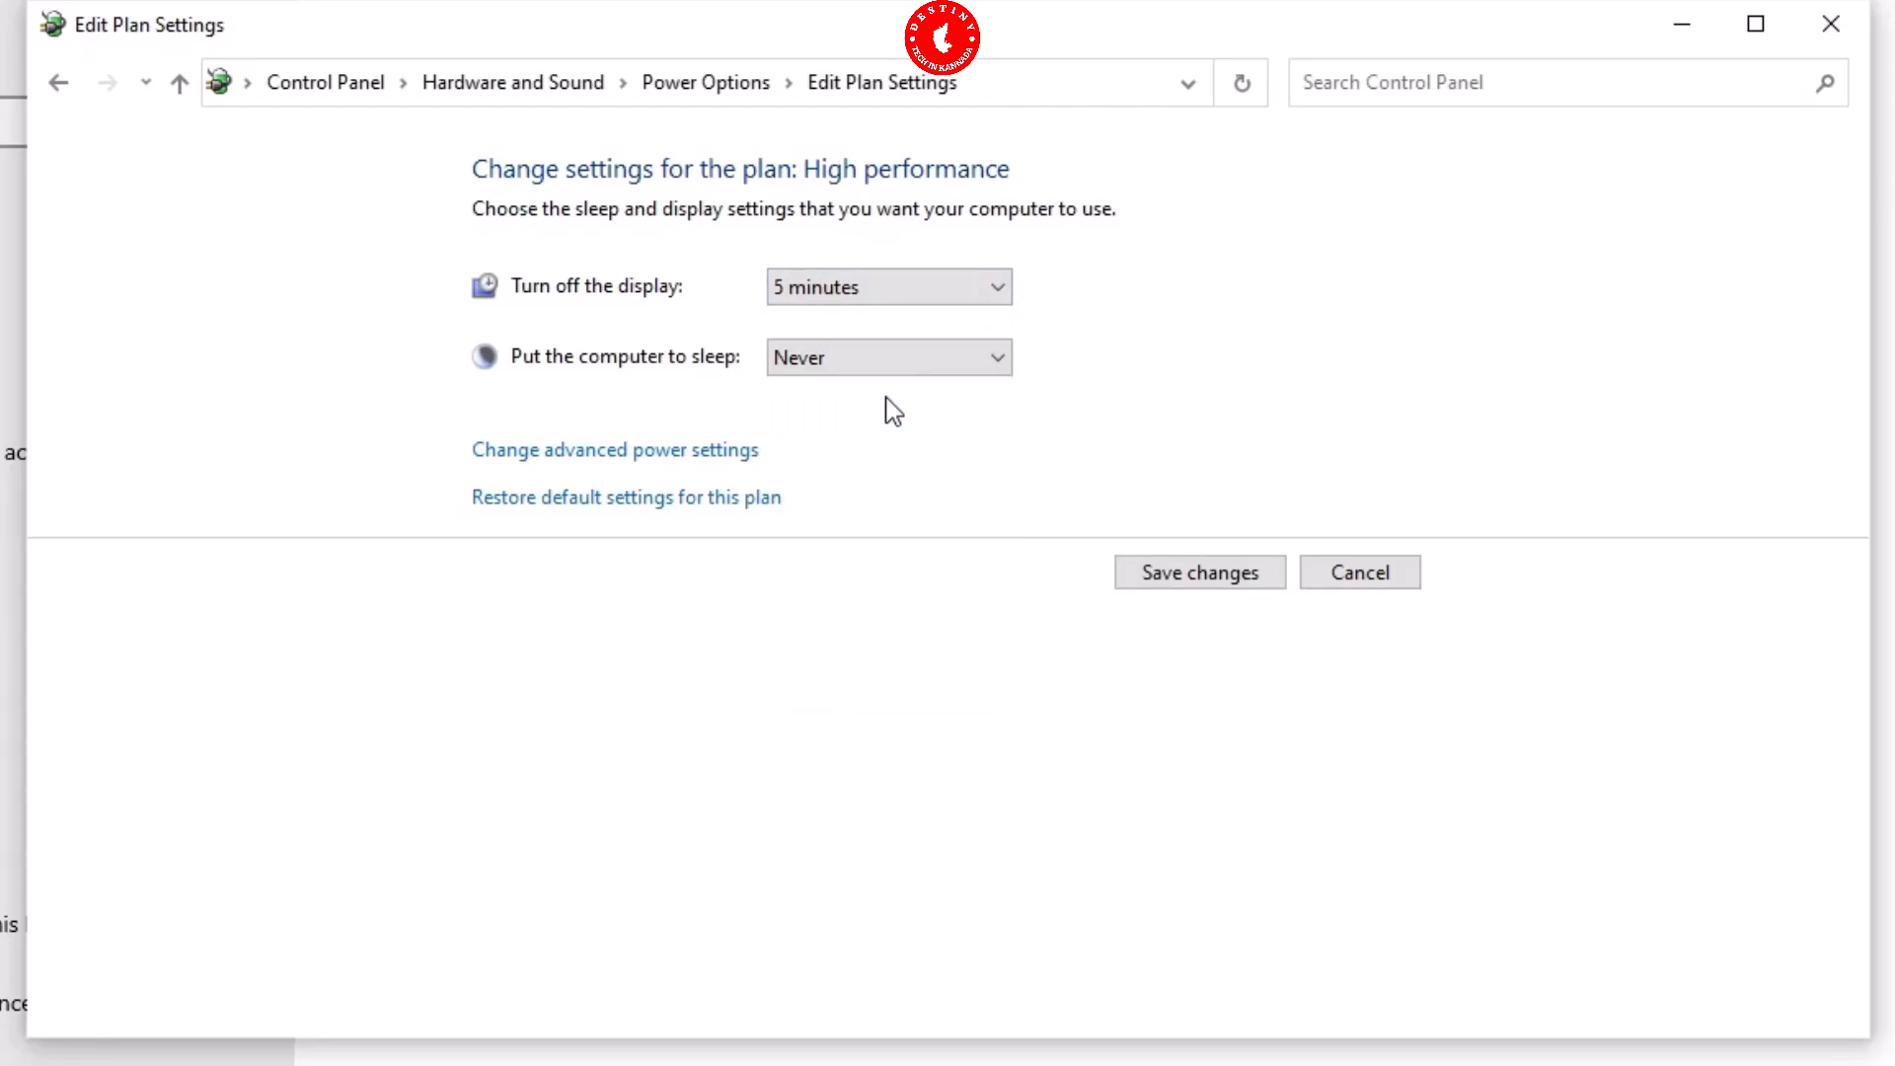
In the plan's advanced power settings, set the maximum processor state under Processor power management to 50% and apply the change.
click(600, 456)
scroll(500, 659, down, 1)
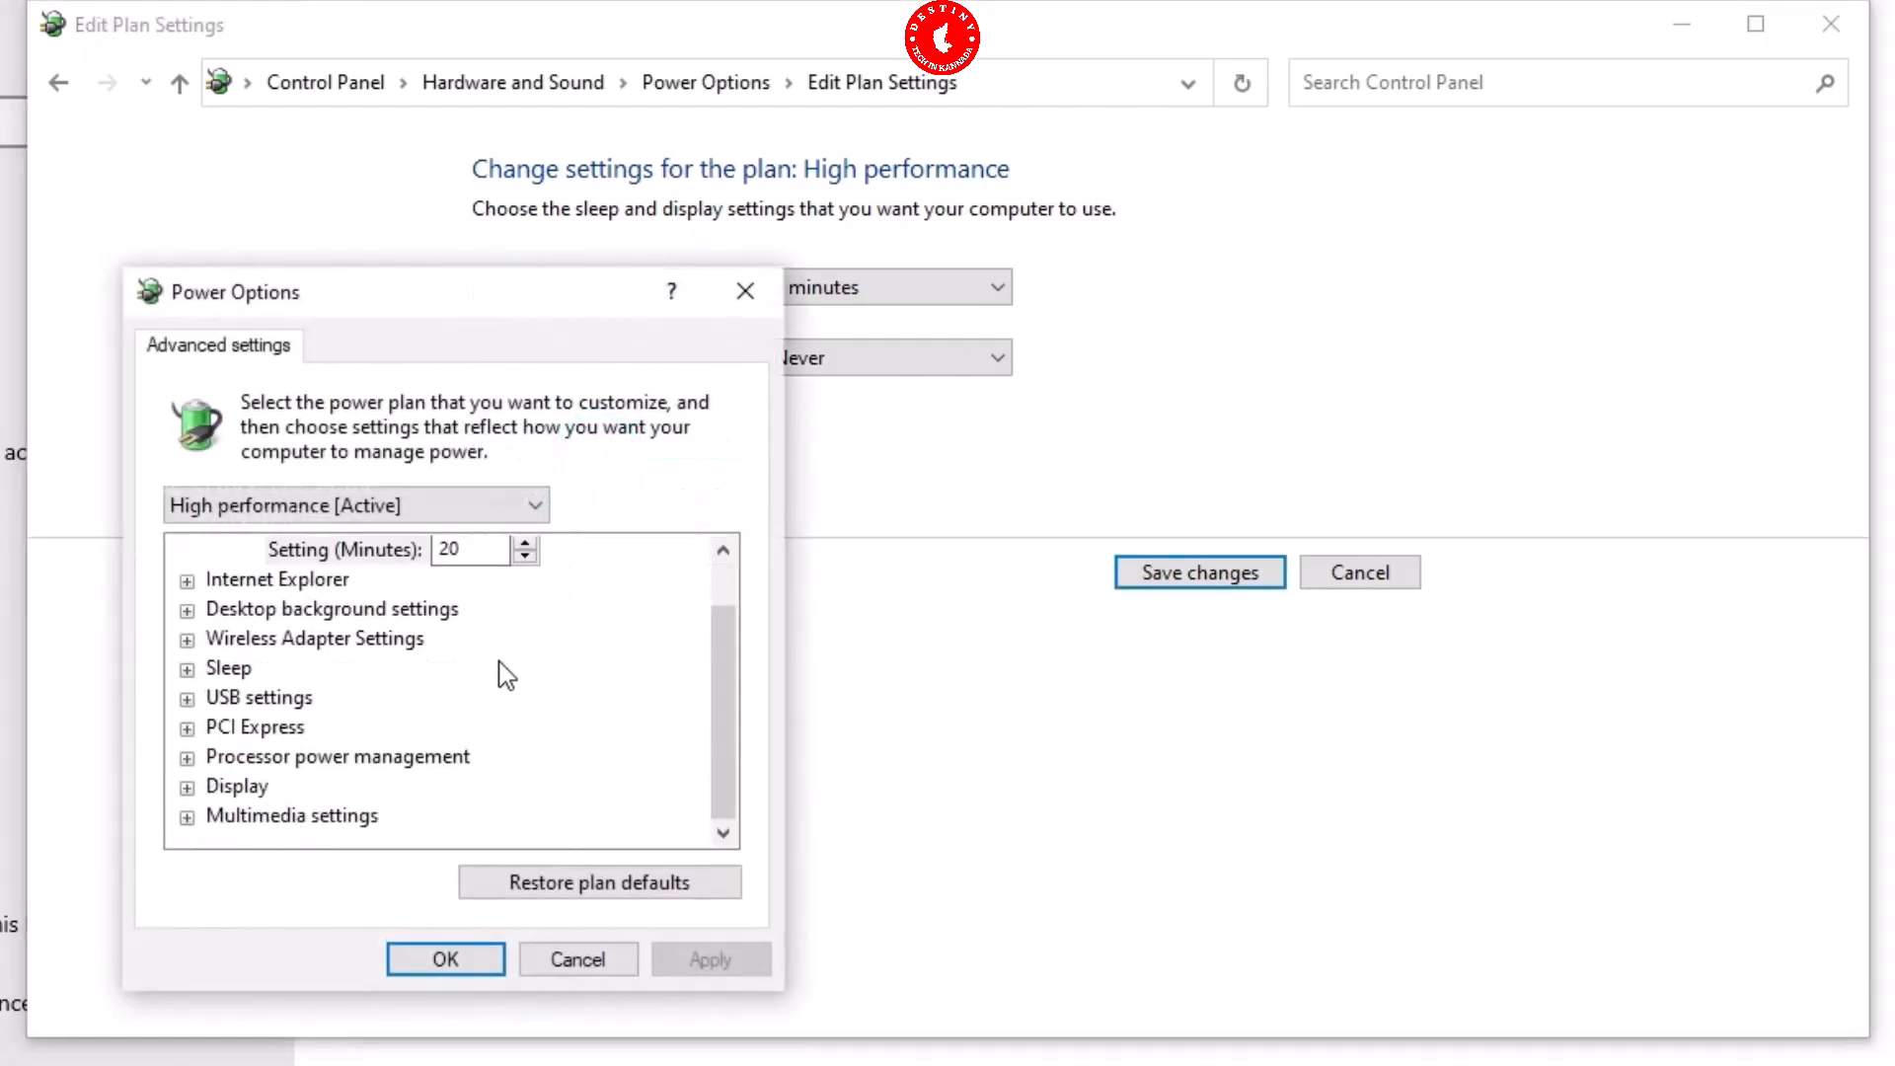
click(188, 758)
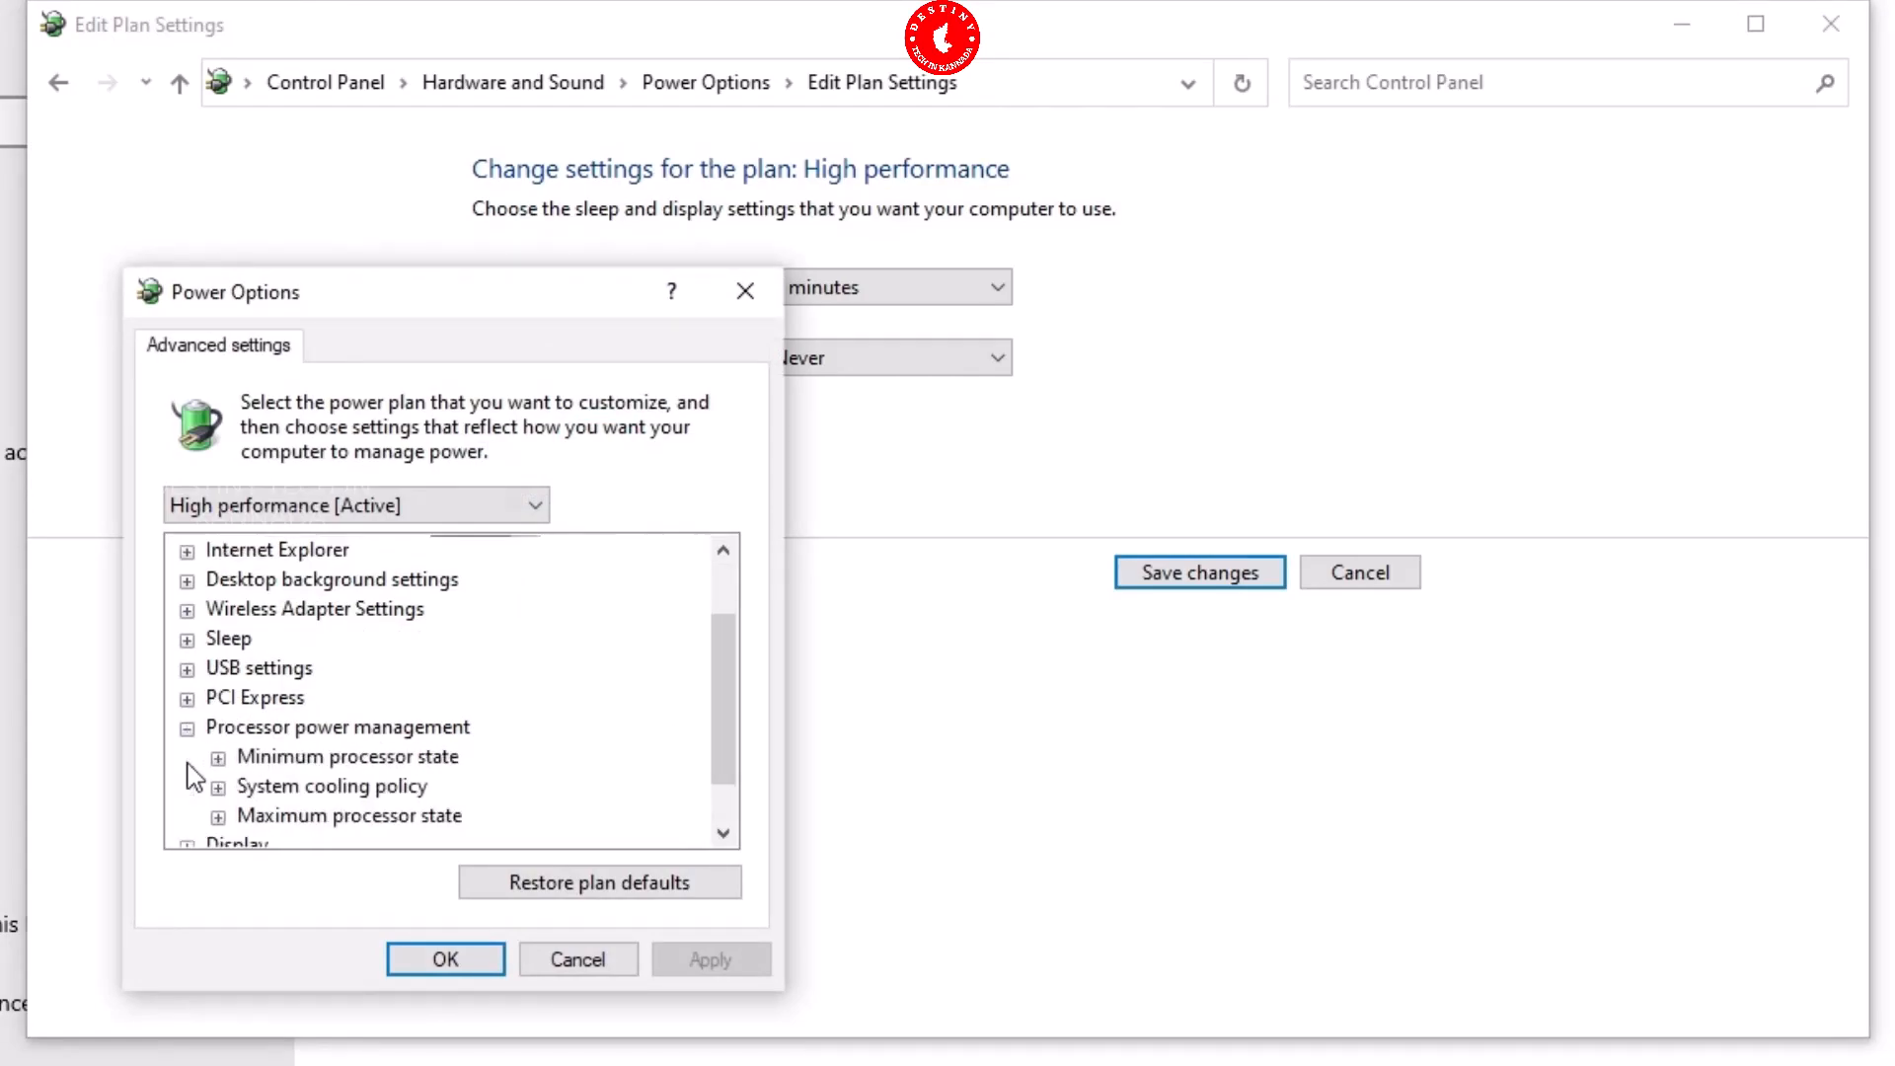
scroll(195, 778, down, 1)
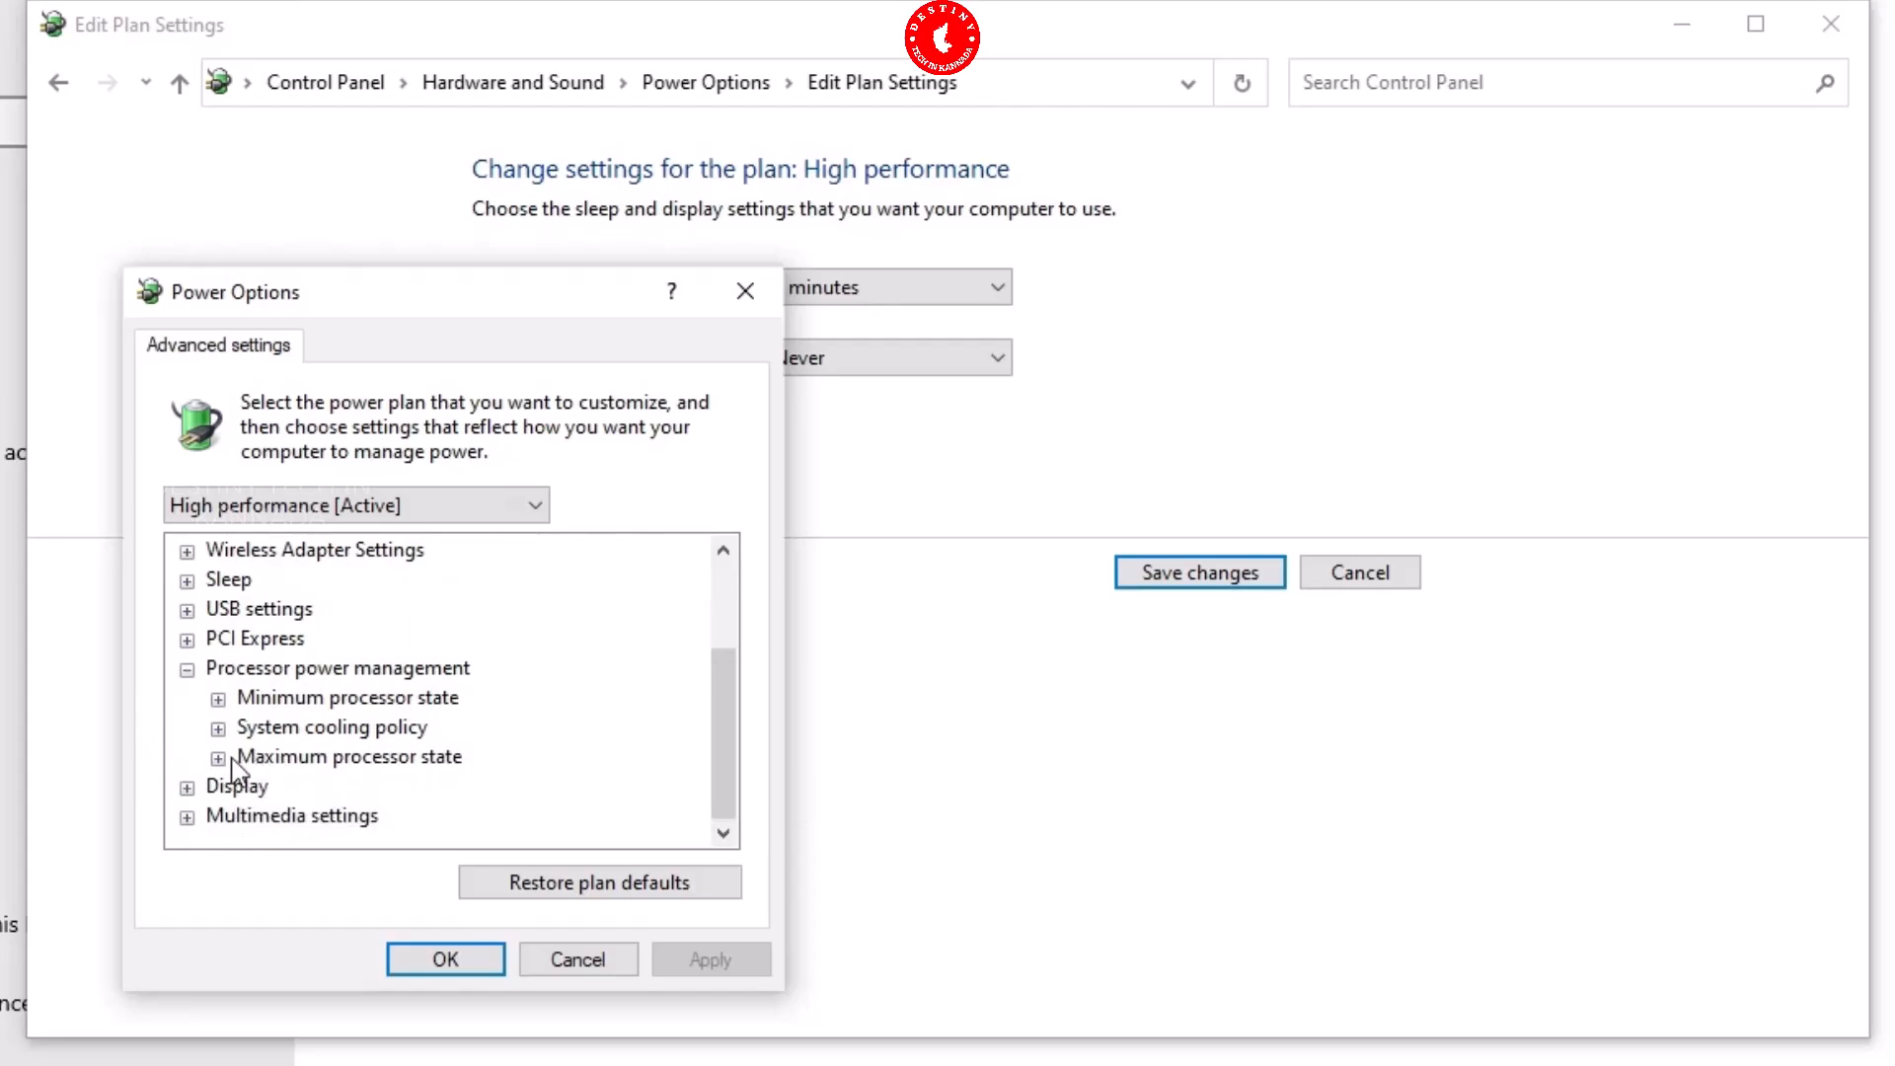
click(219, 759)
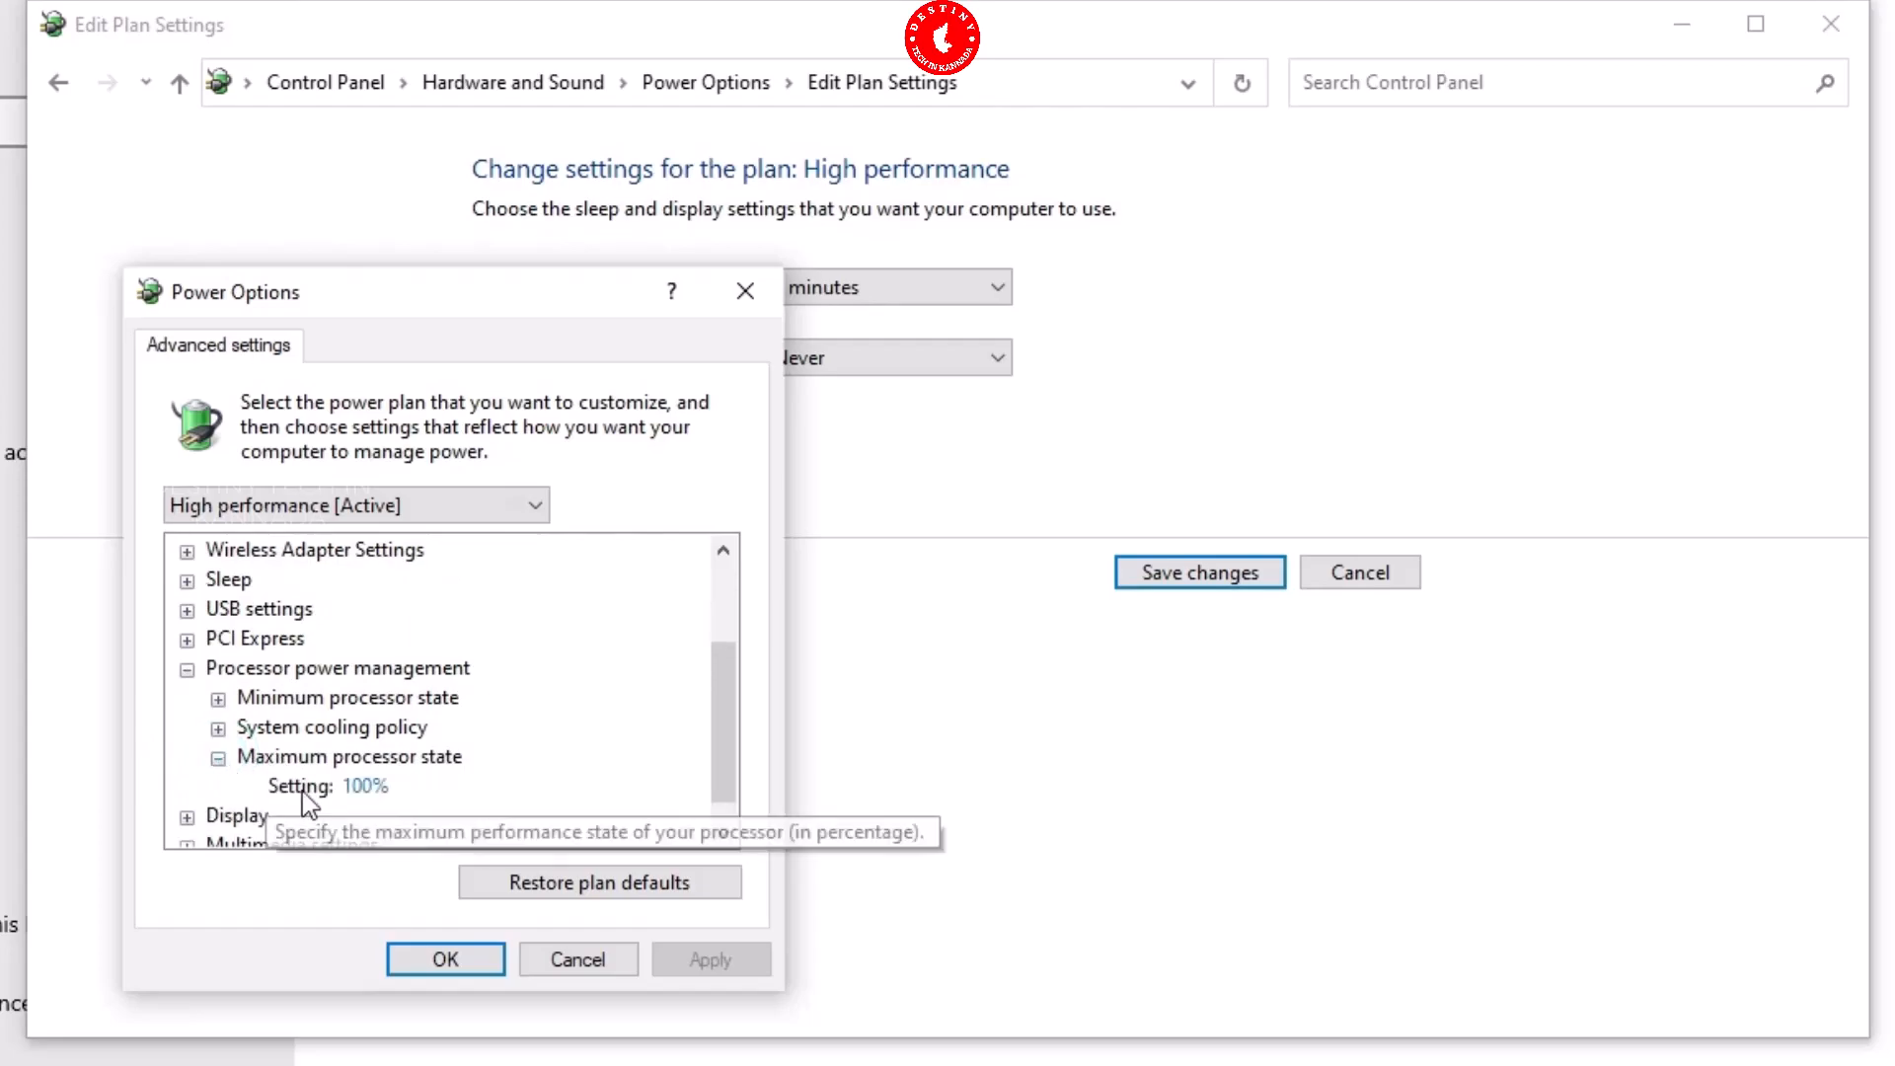
click(367, 786)
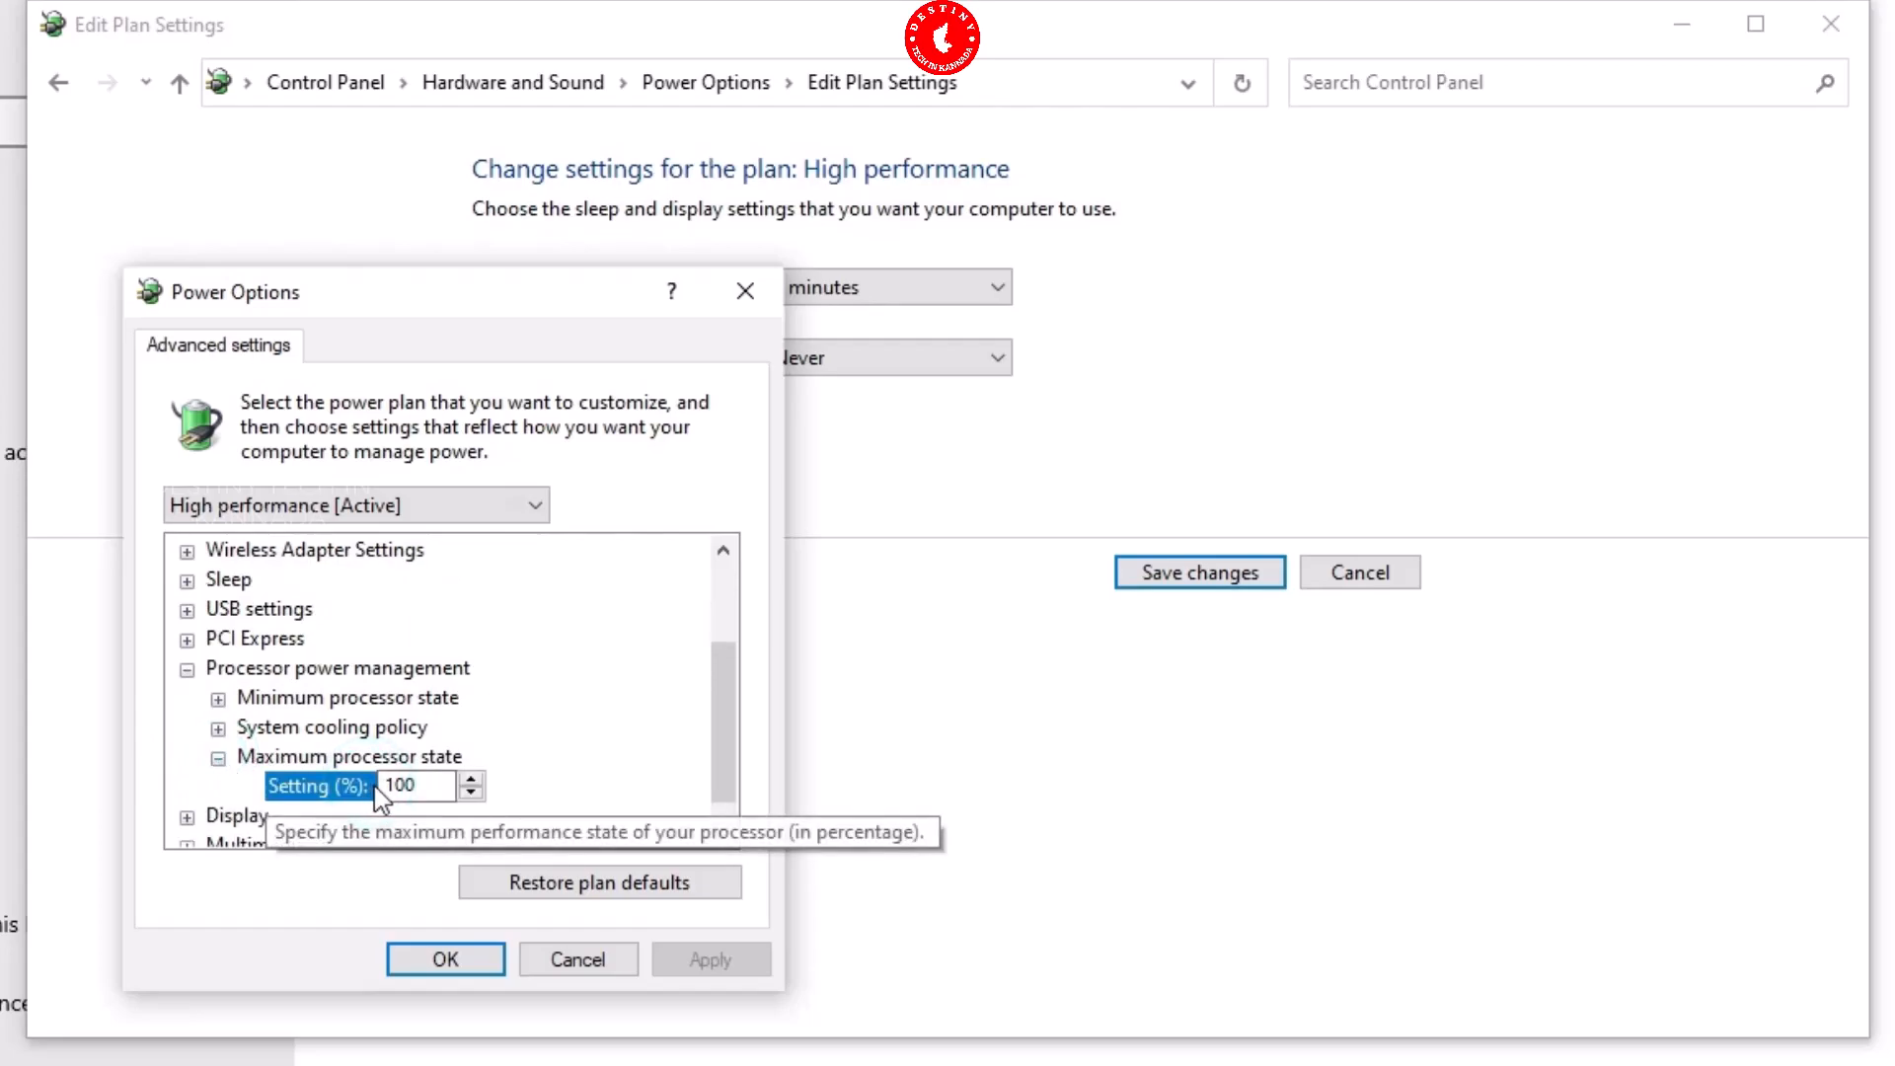
double_click(405, 785)
text(50)
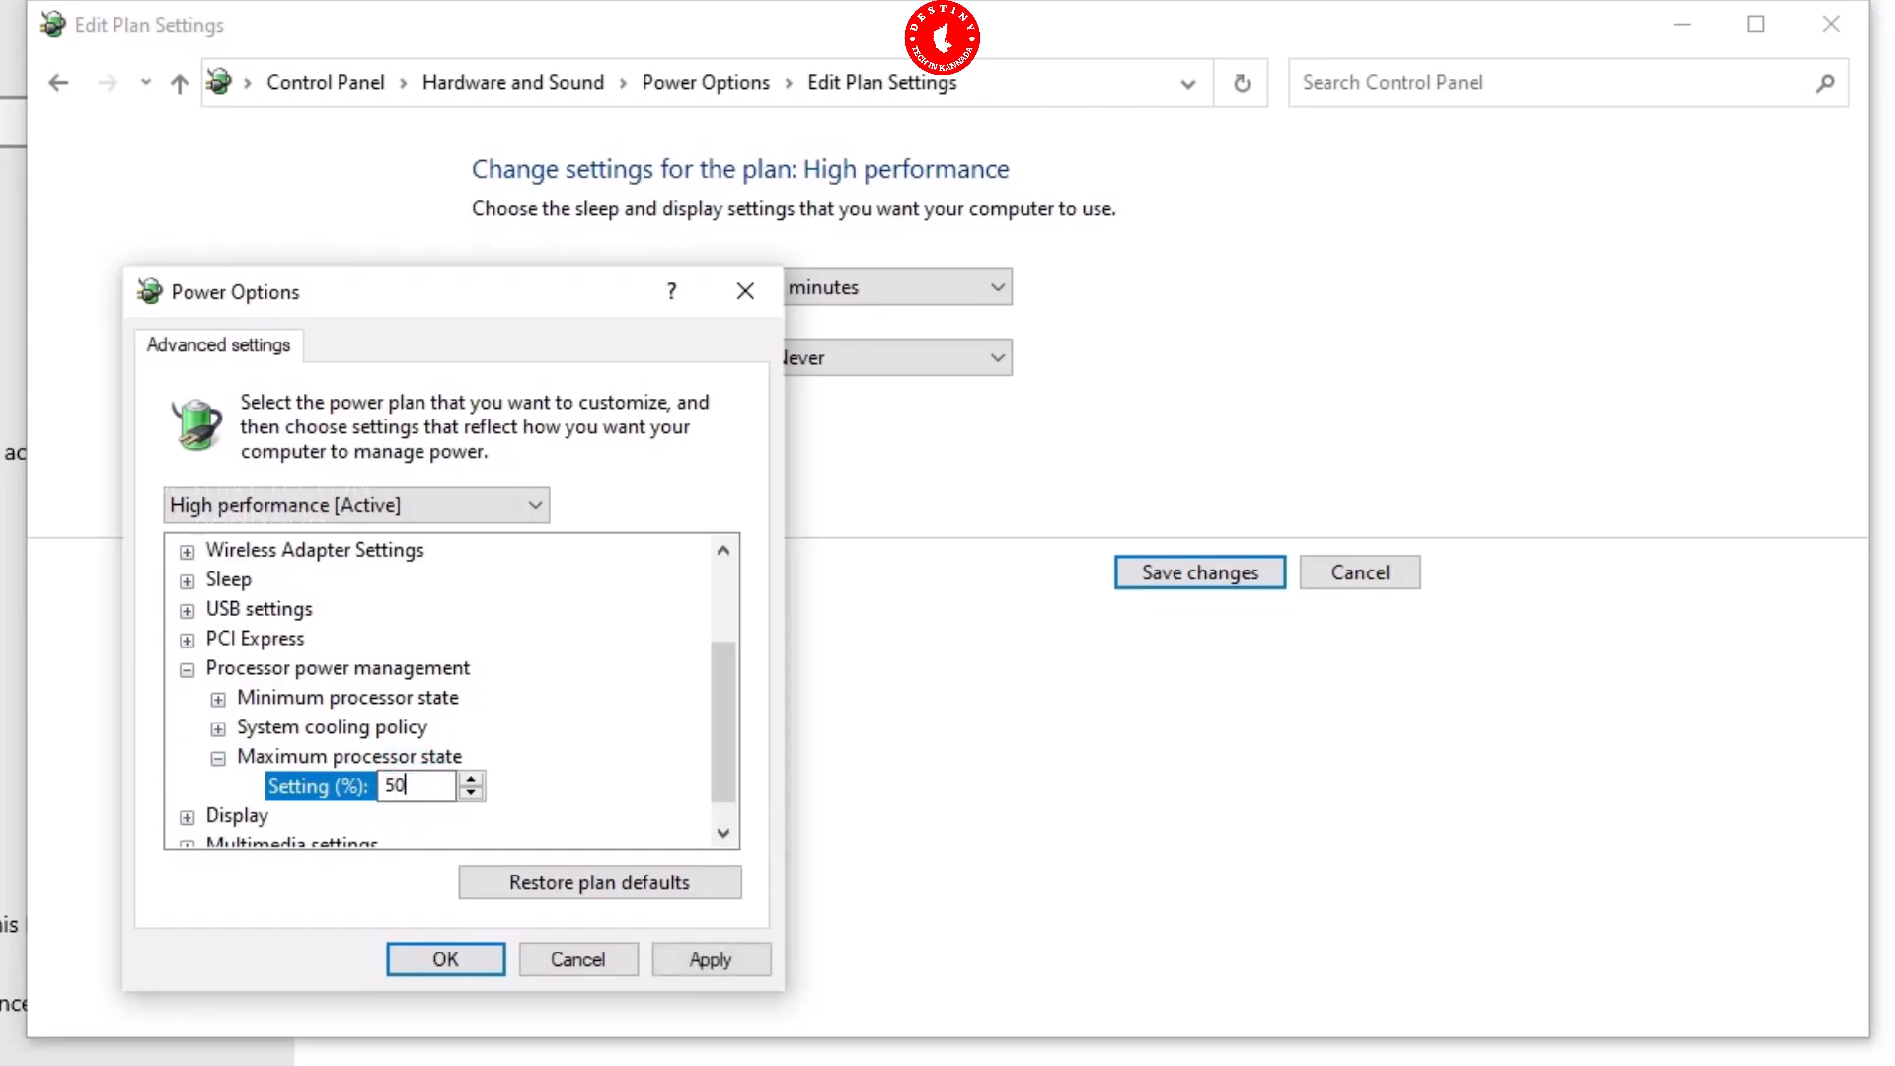
click(718, 963)
click(455, 971)
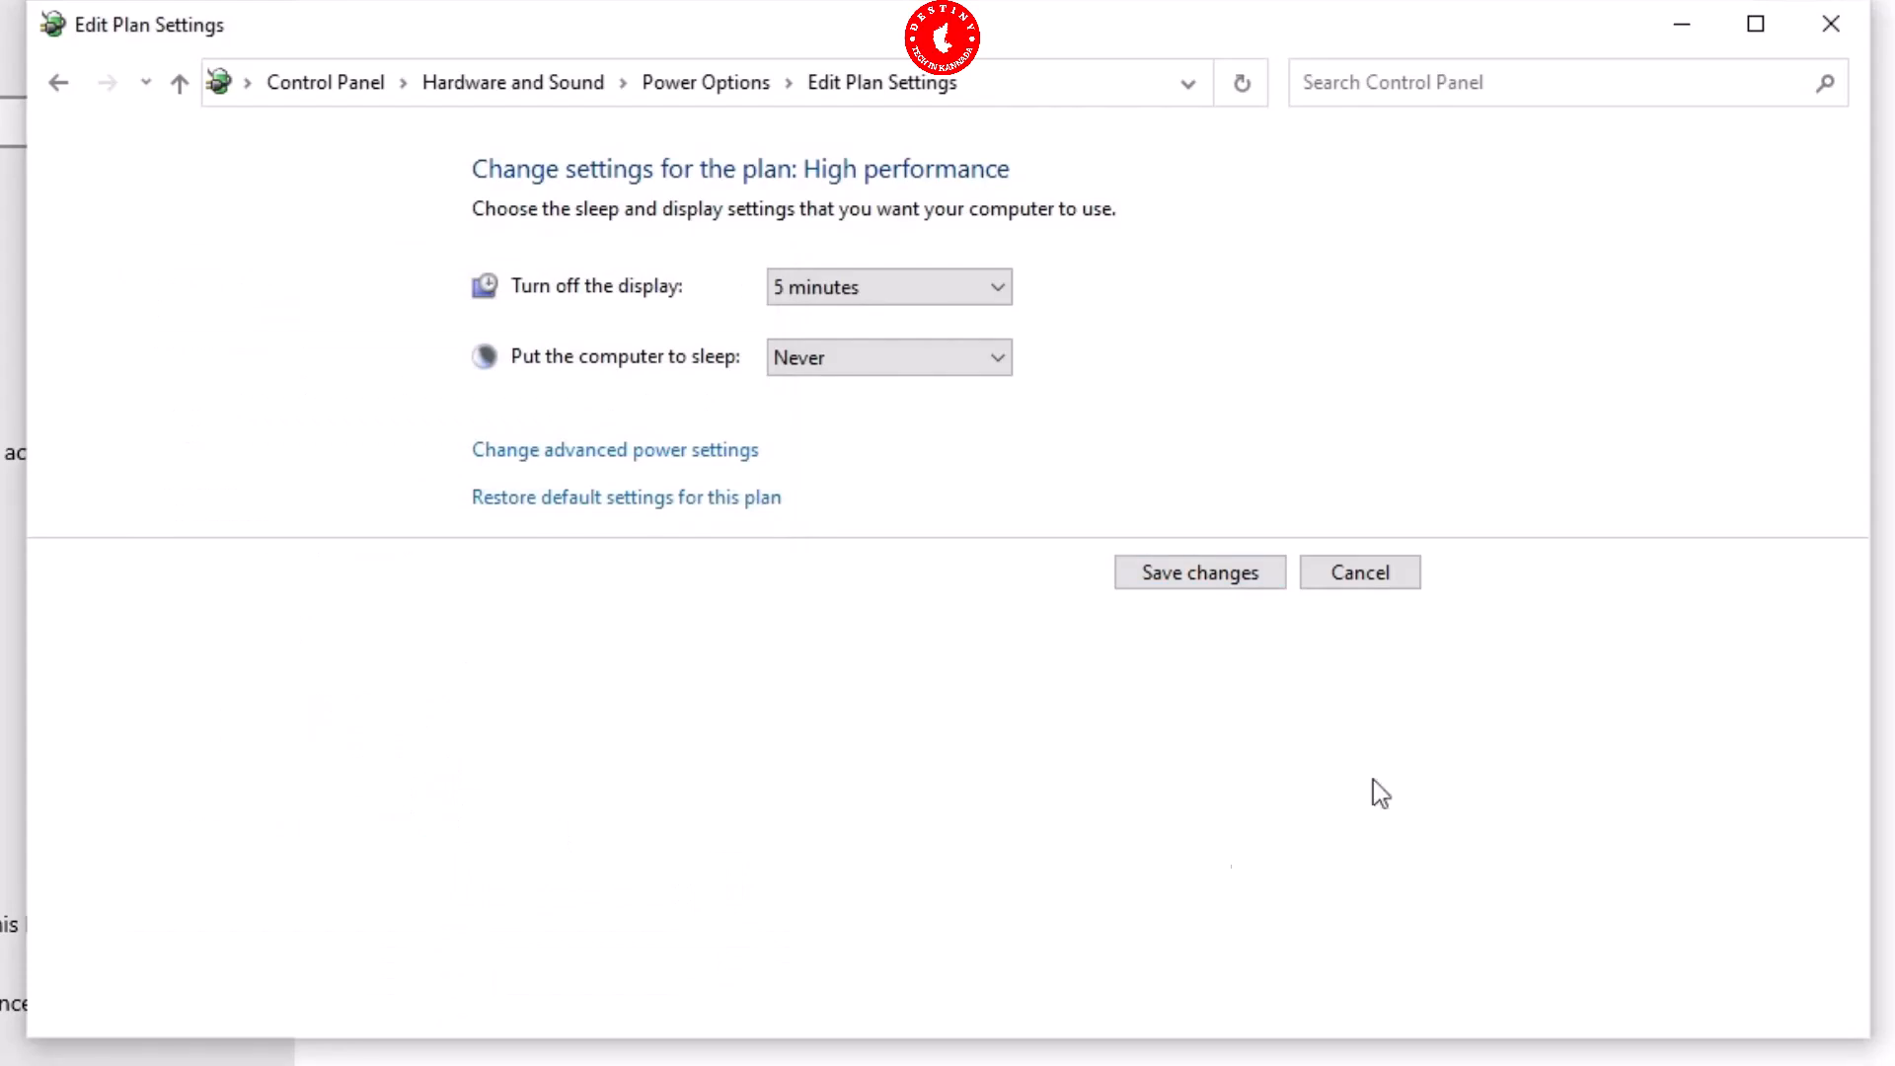
Close the Edit Plan Settings window and refresh the desktop.
click(1800, 32)
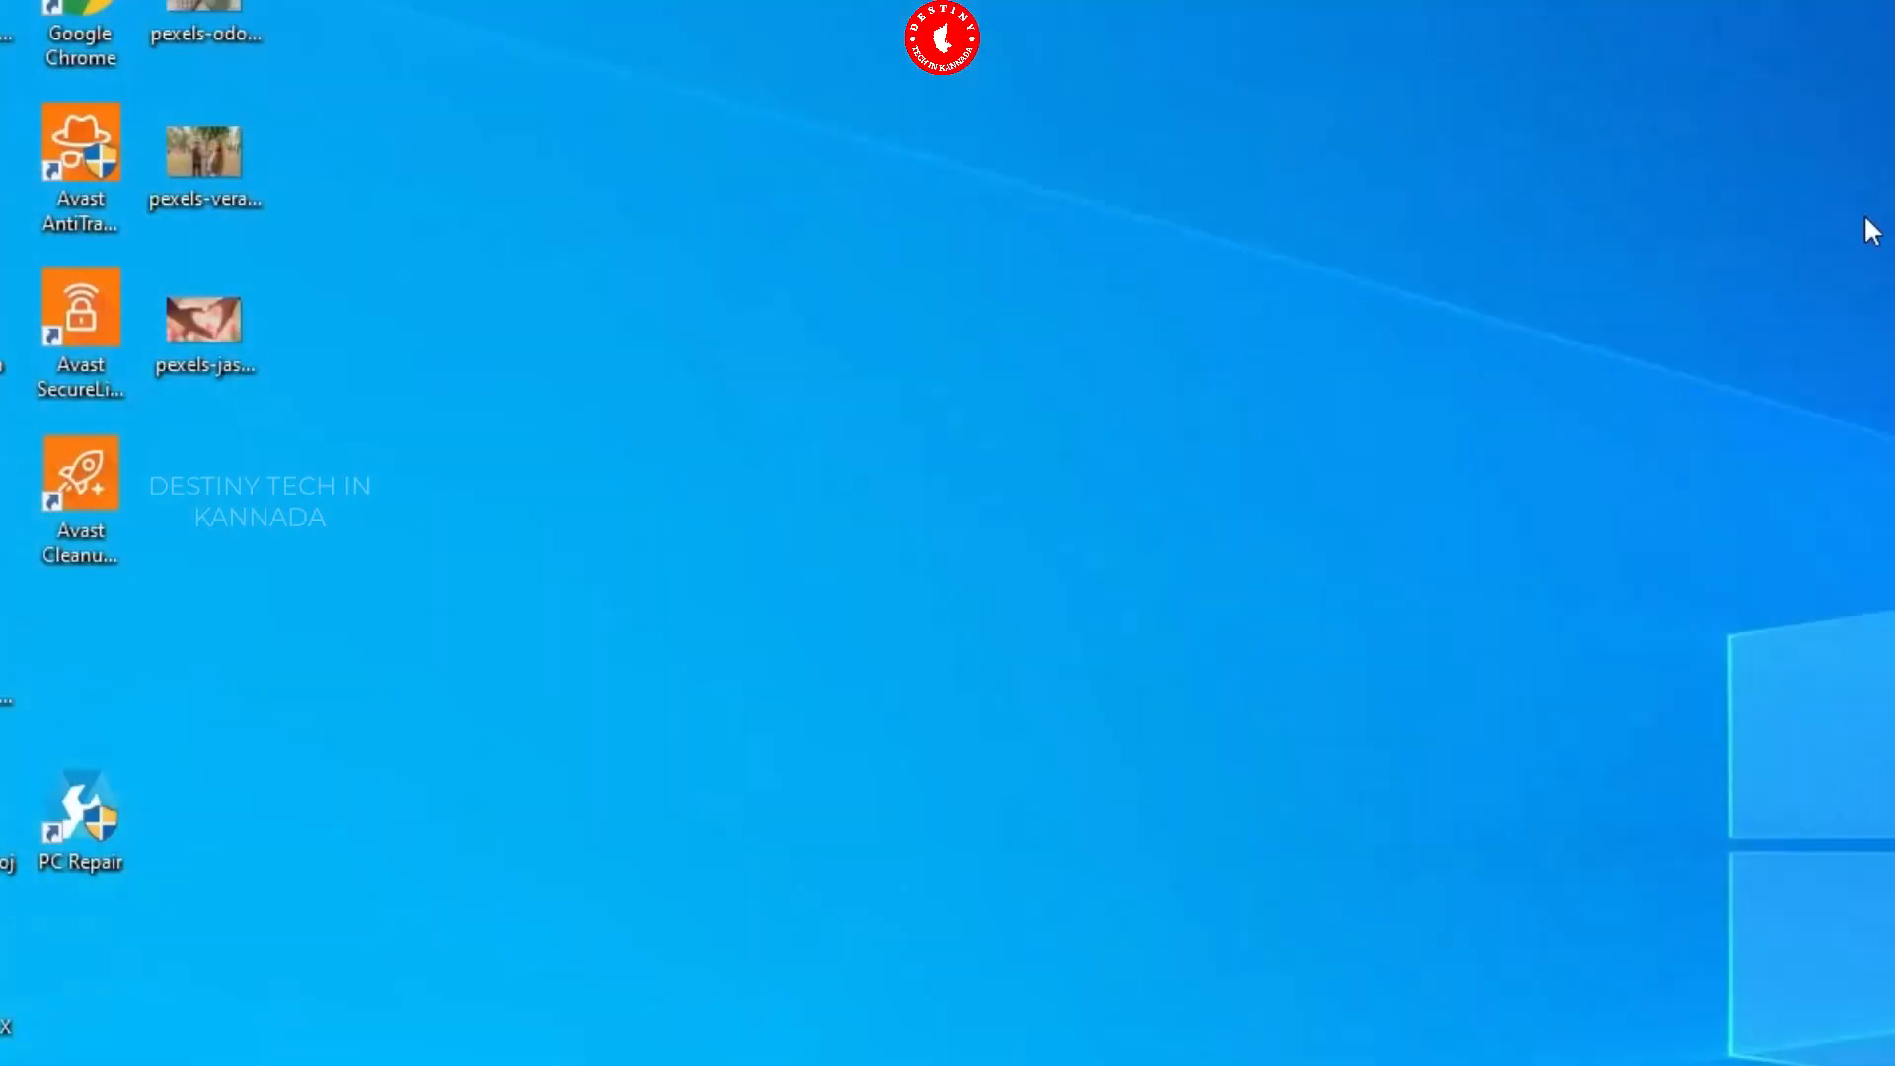
right_click(1367, 235)
click(1444, 331)
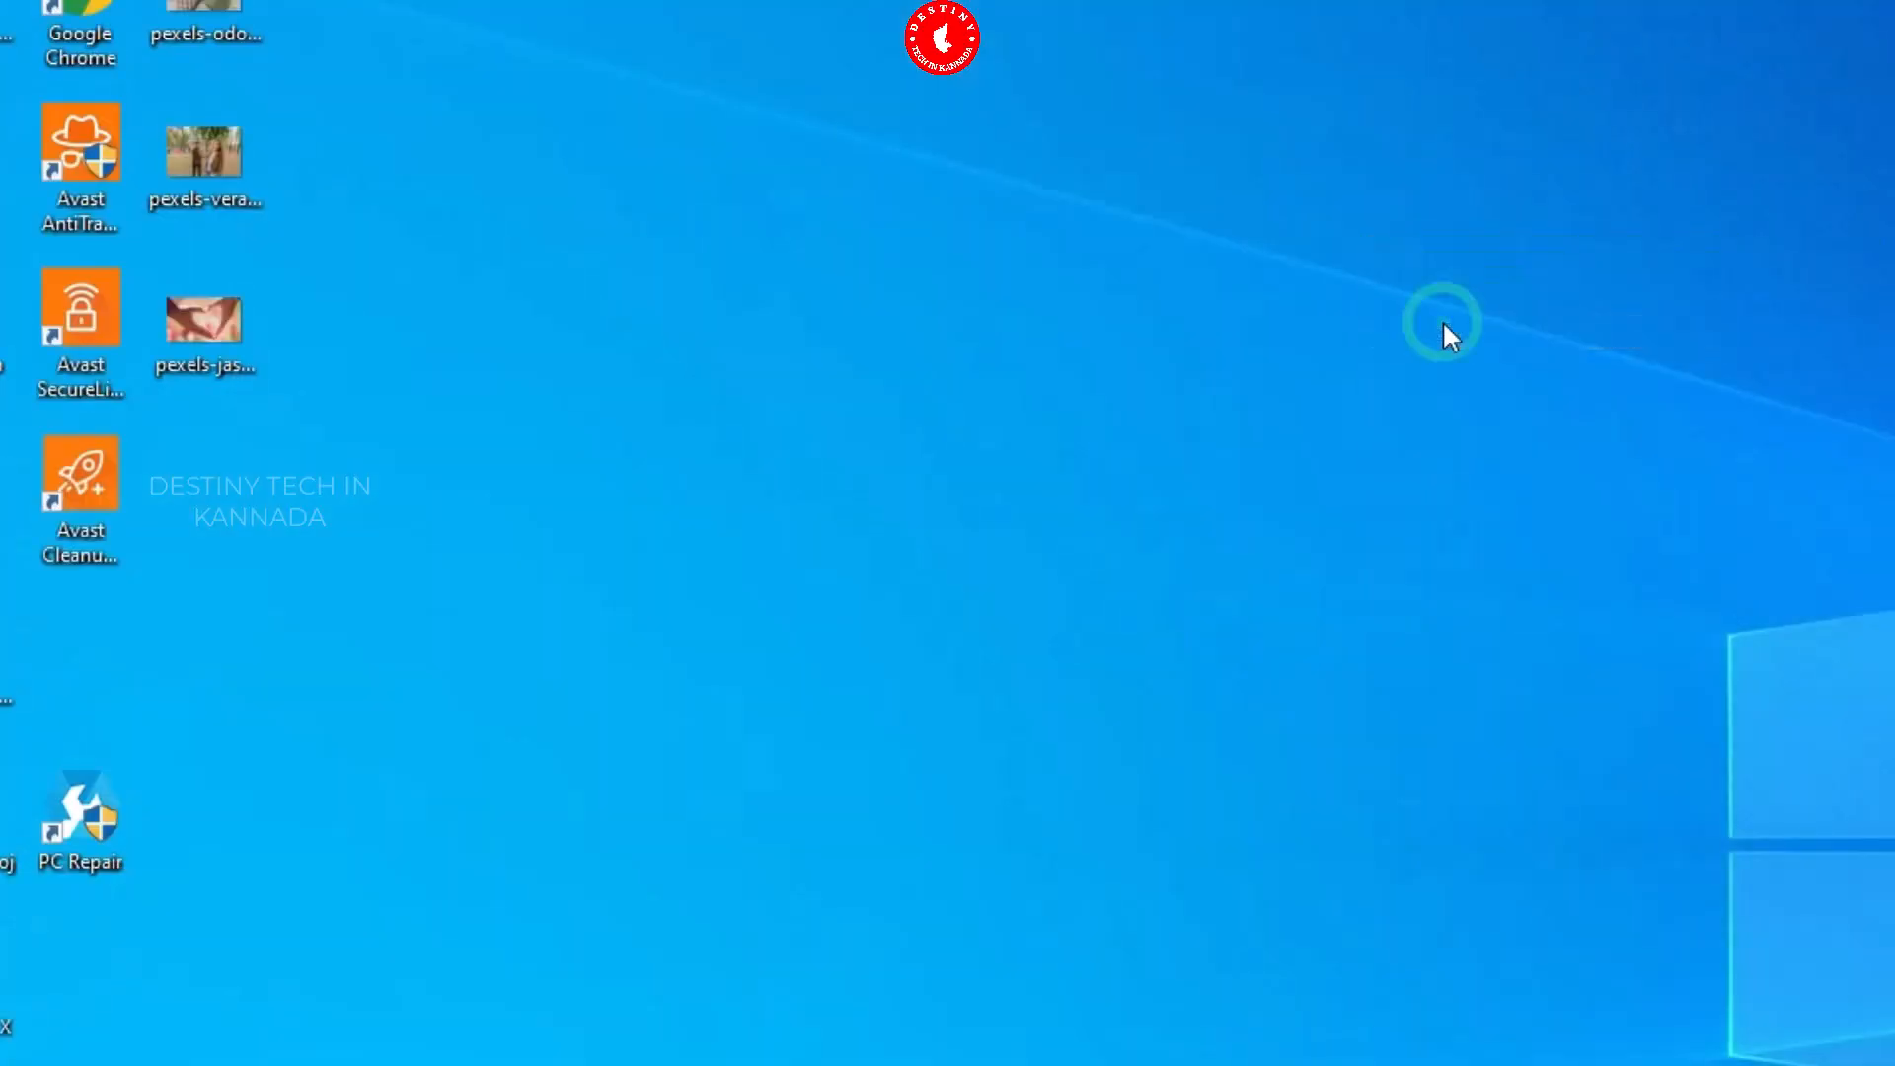